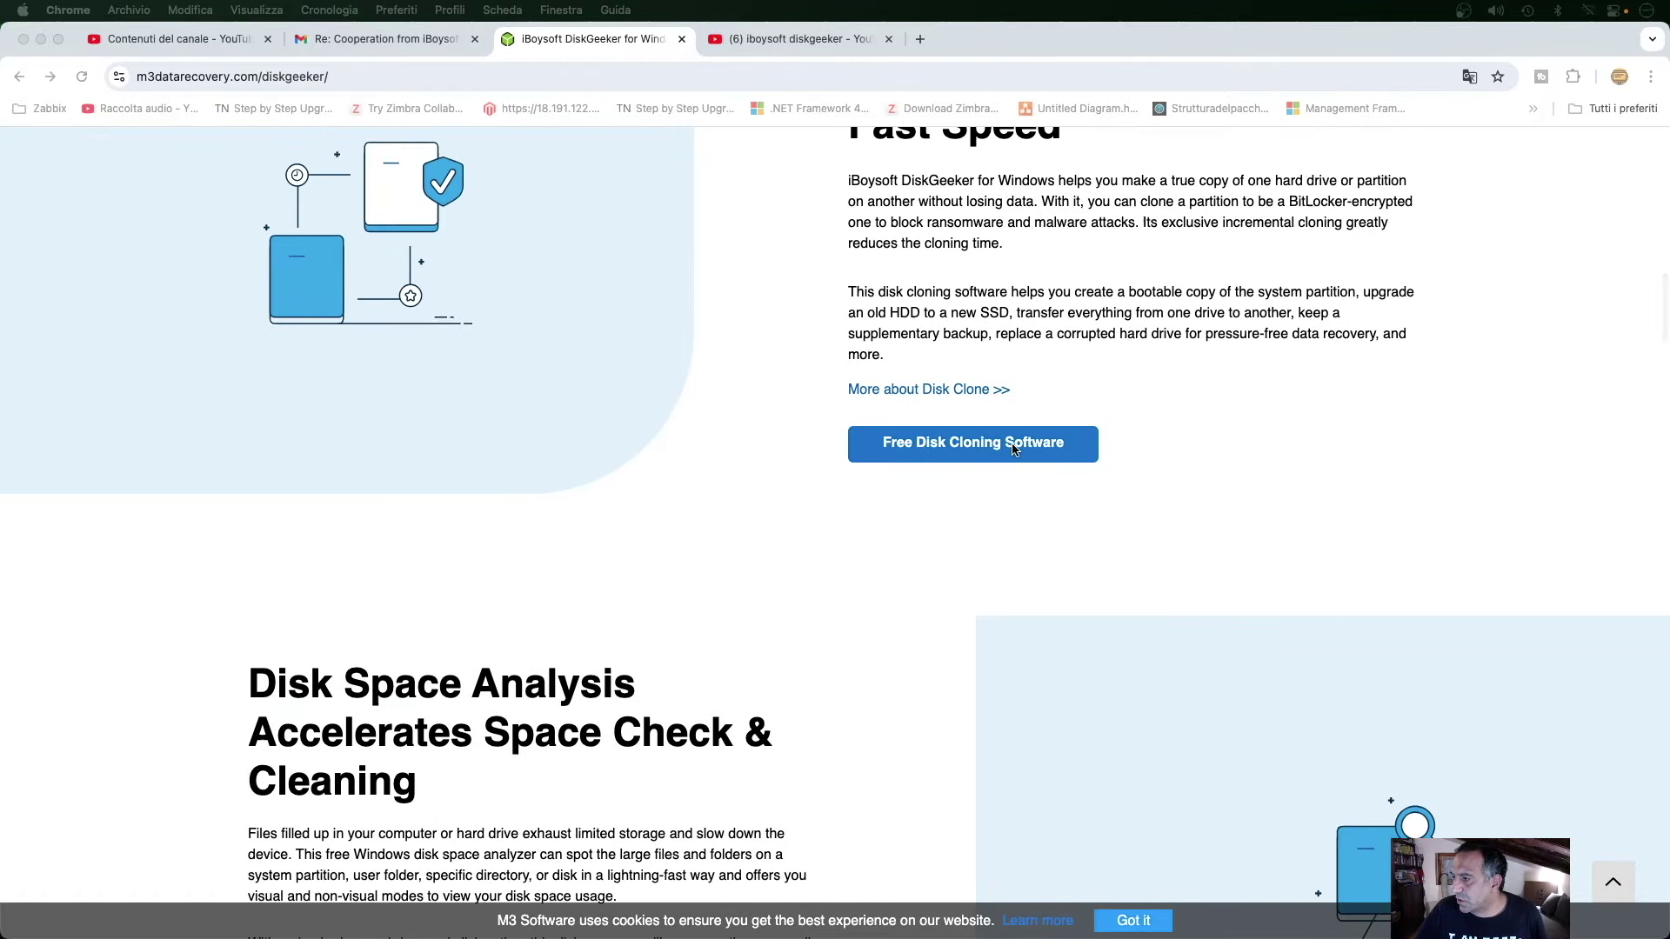
Scroll down through DiskGeeker's feature sections to How to Use, then back up to the introduction.
{"action": "scroll", "coordinate": [1000, 465], "scroll_direction": "up", "scroll_amount": 2}
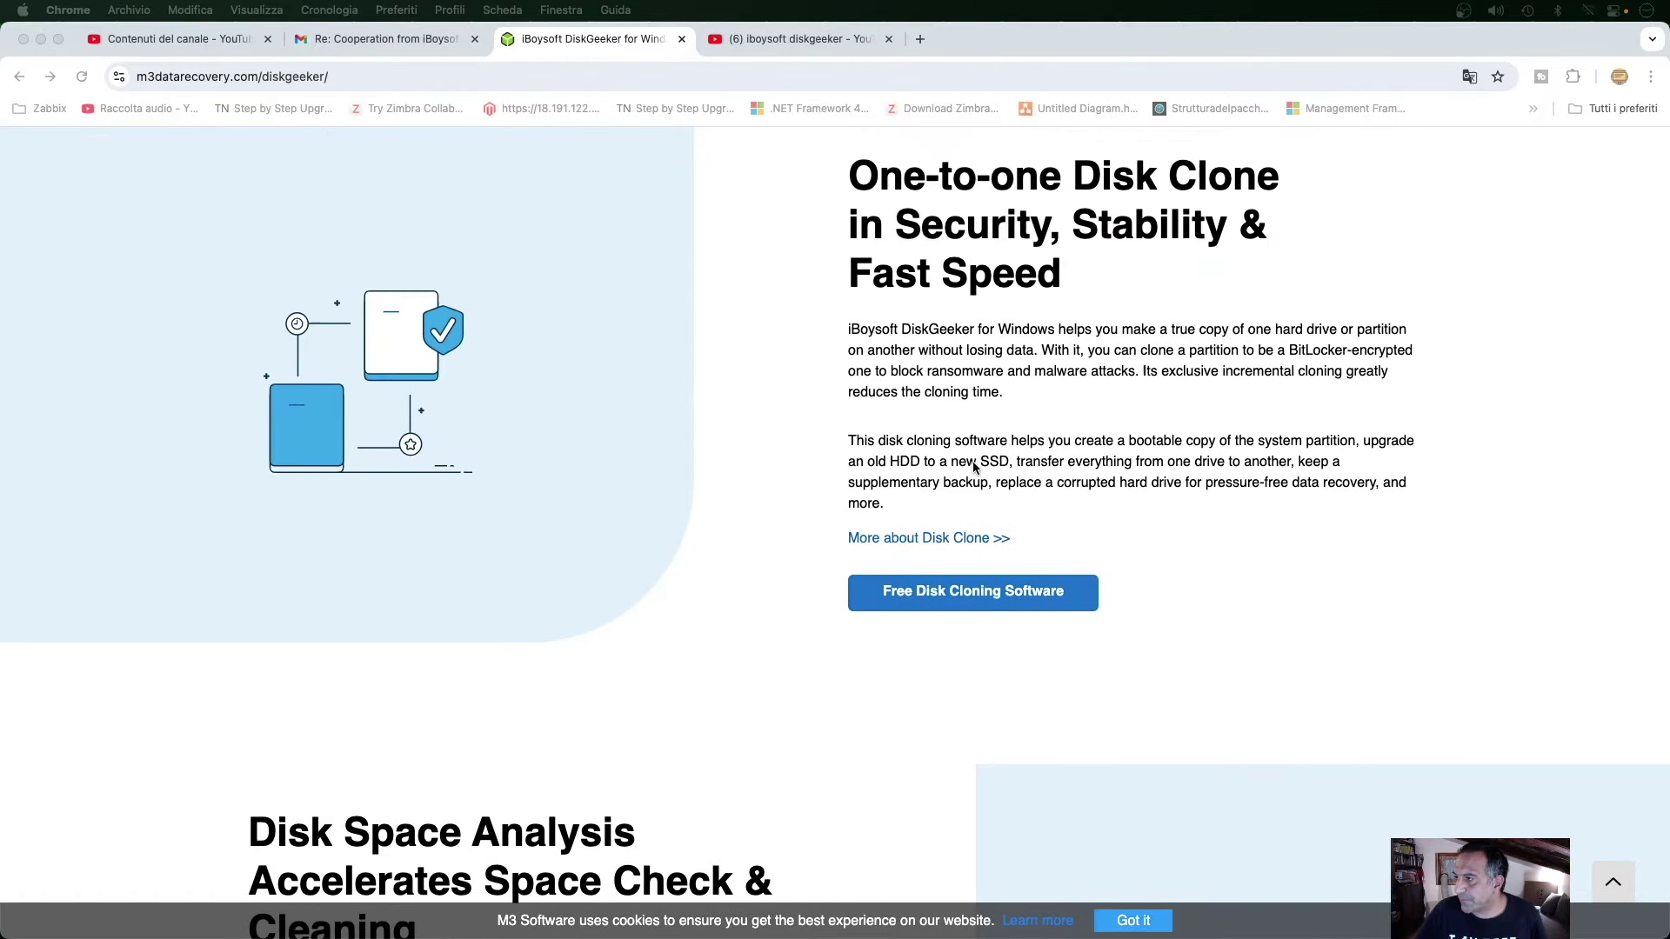
{"action": "scroll", "coordinate": [974, 478], "scroll_direction": "down", "scroll_amount": 8}
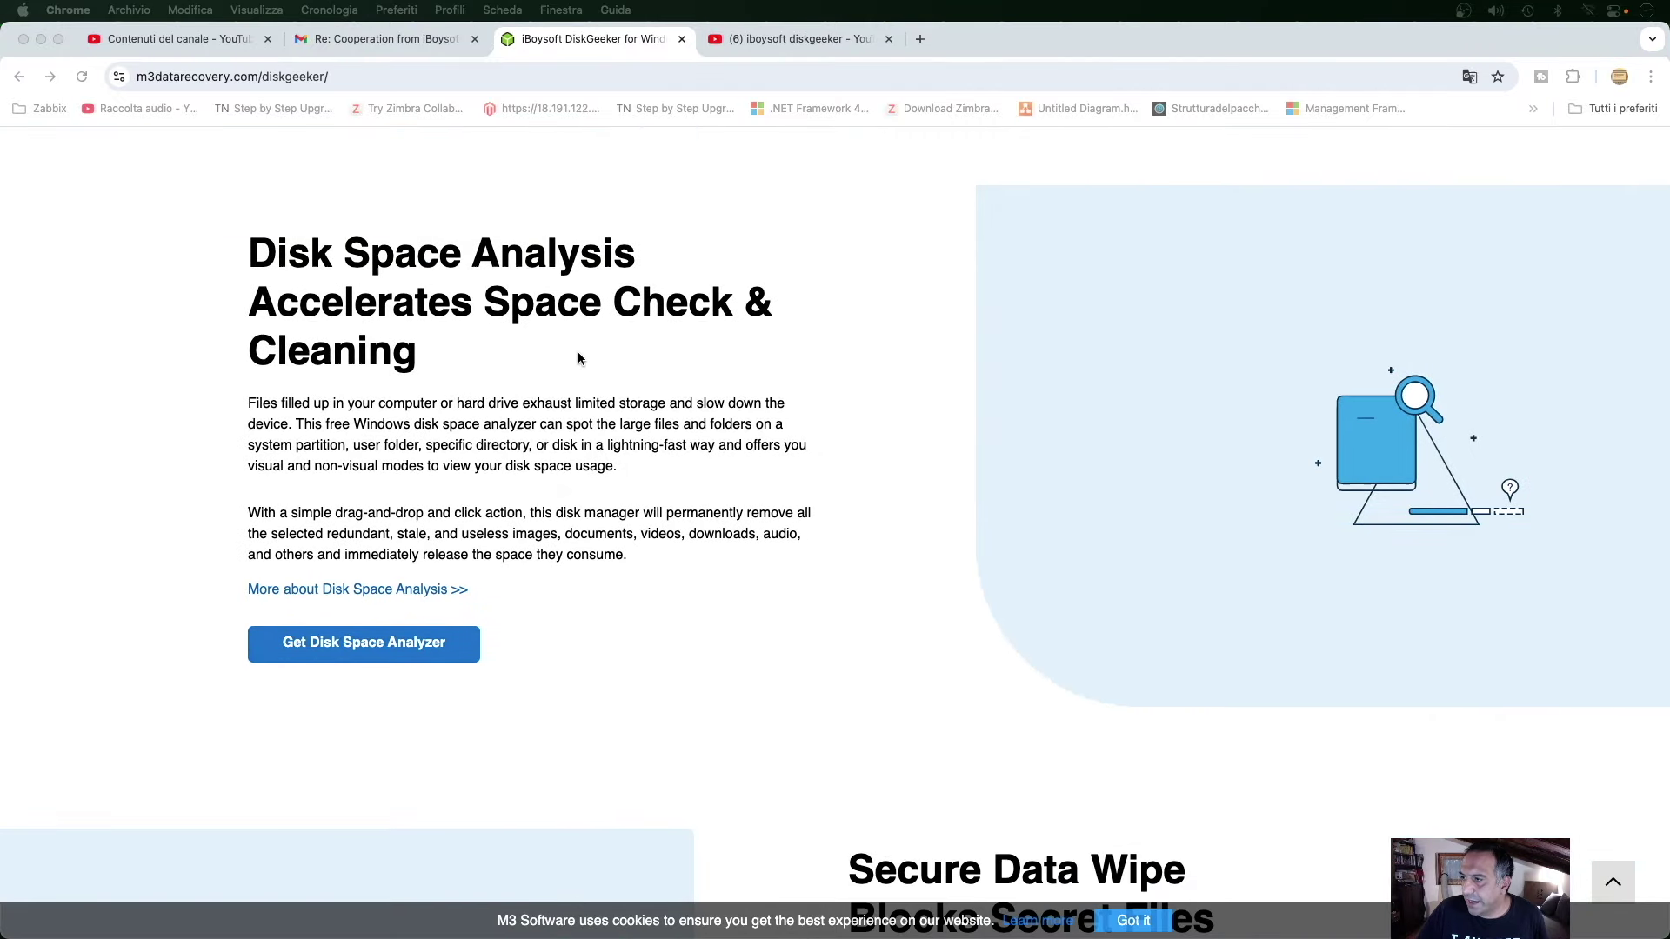
{"action": "scroll", "coordinate": [580, 380], "scroll_direction": "down", "scroll_amount": 3}
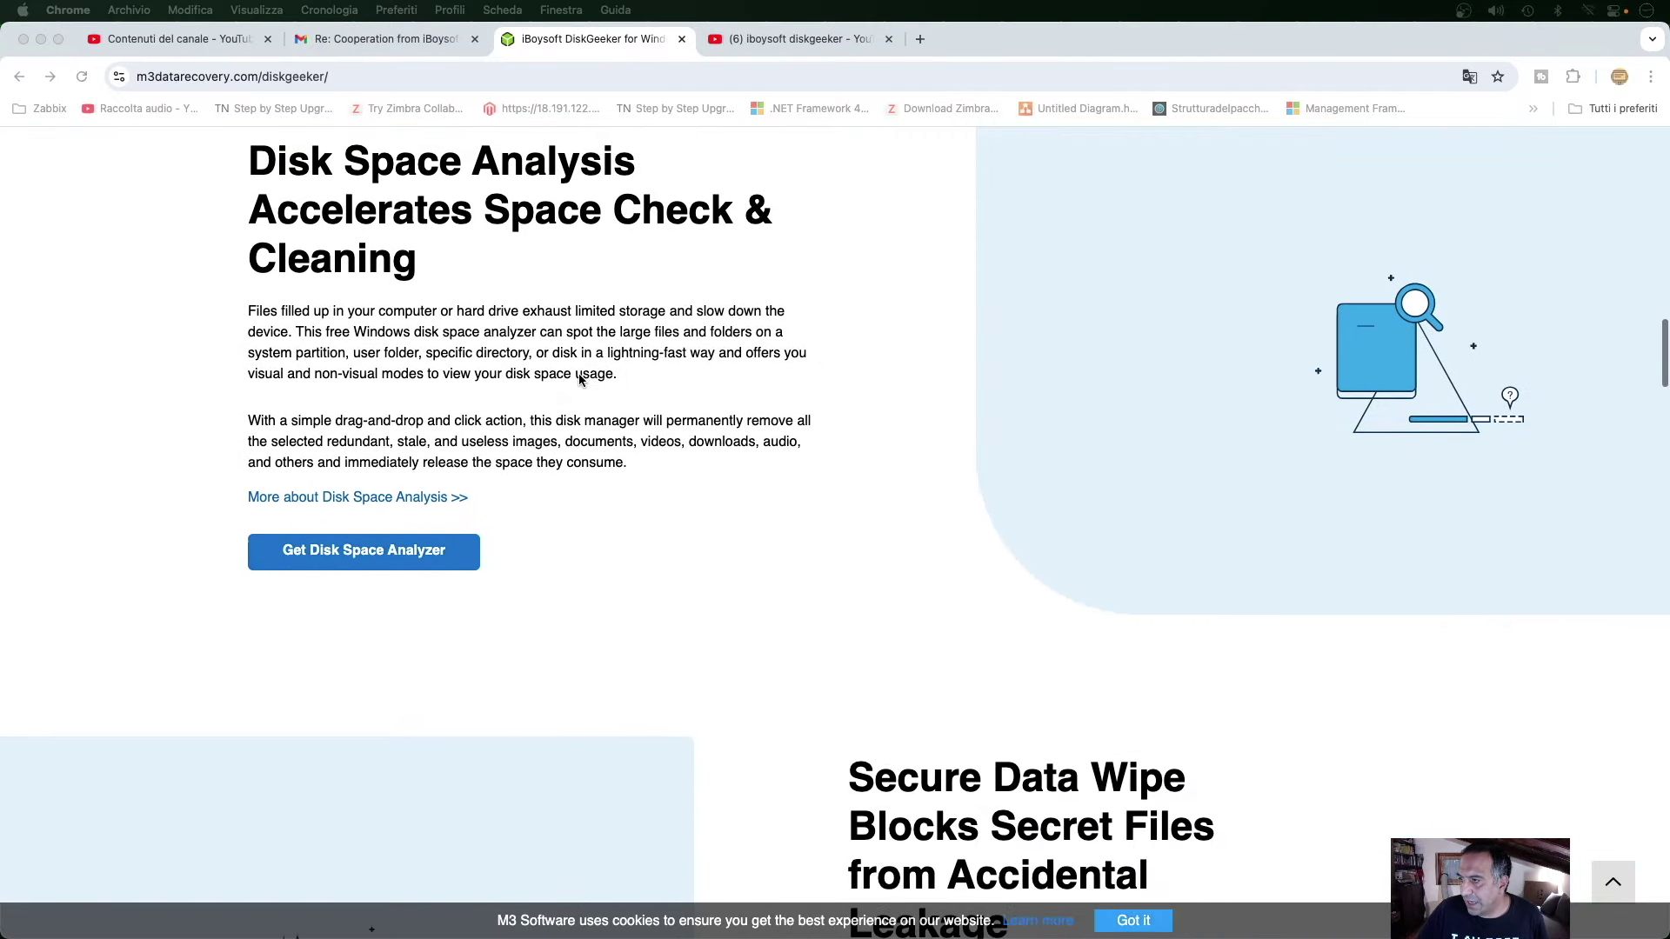
{"action": "scroll", "coordinate": [580, 381], "scroll_direction": "down", "scroll_amount": 10}
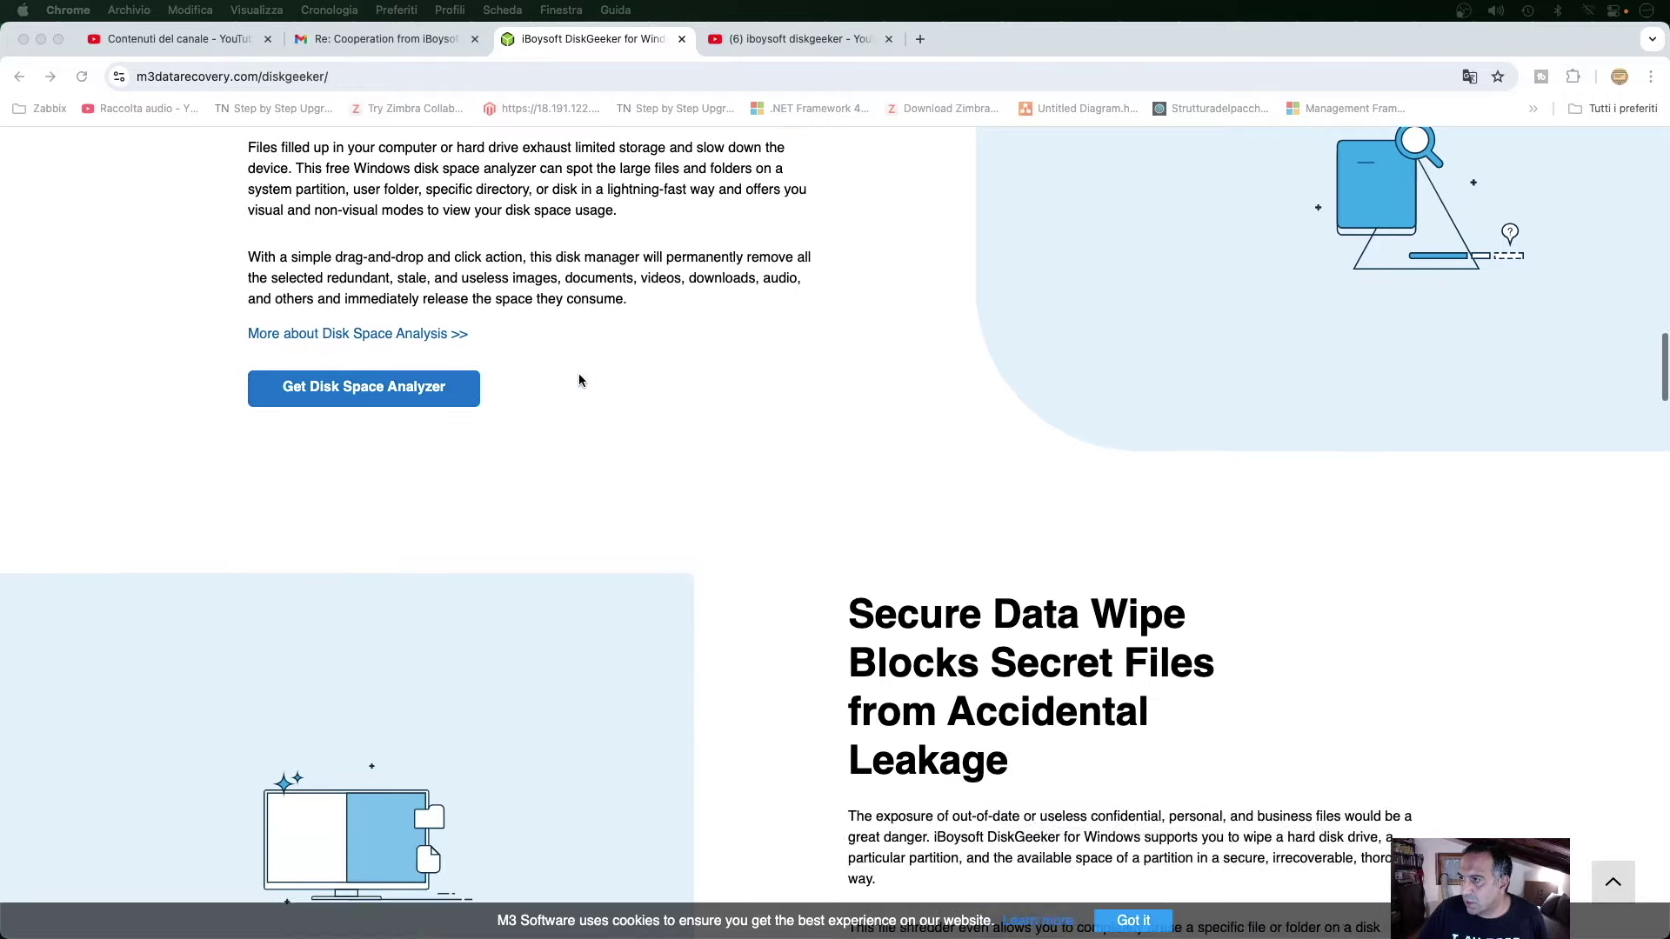
{"action": "scroll", "coordinate": [580, 380], "scroll_direction": "up", "scroll_amount": 5}
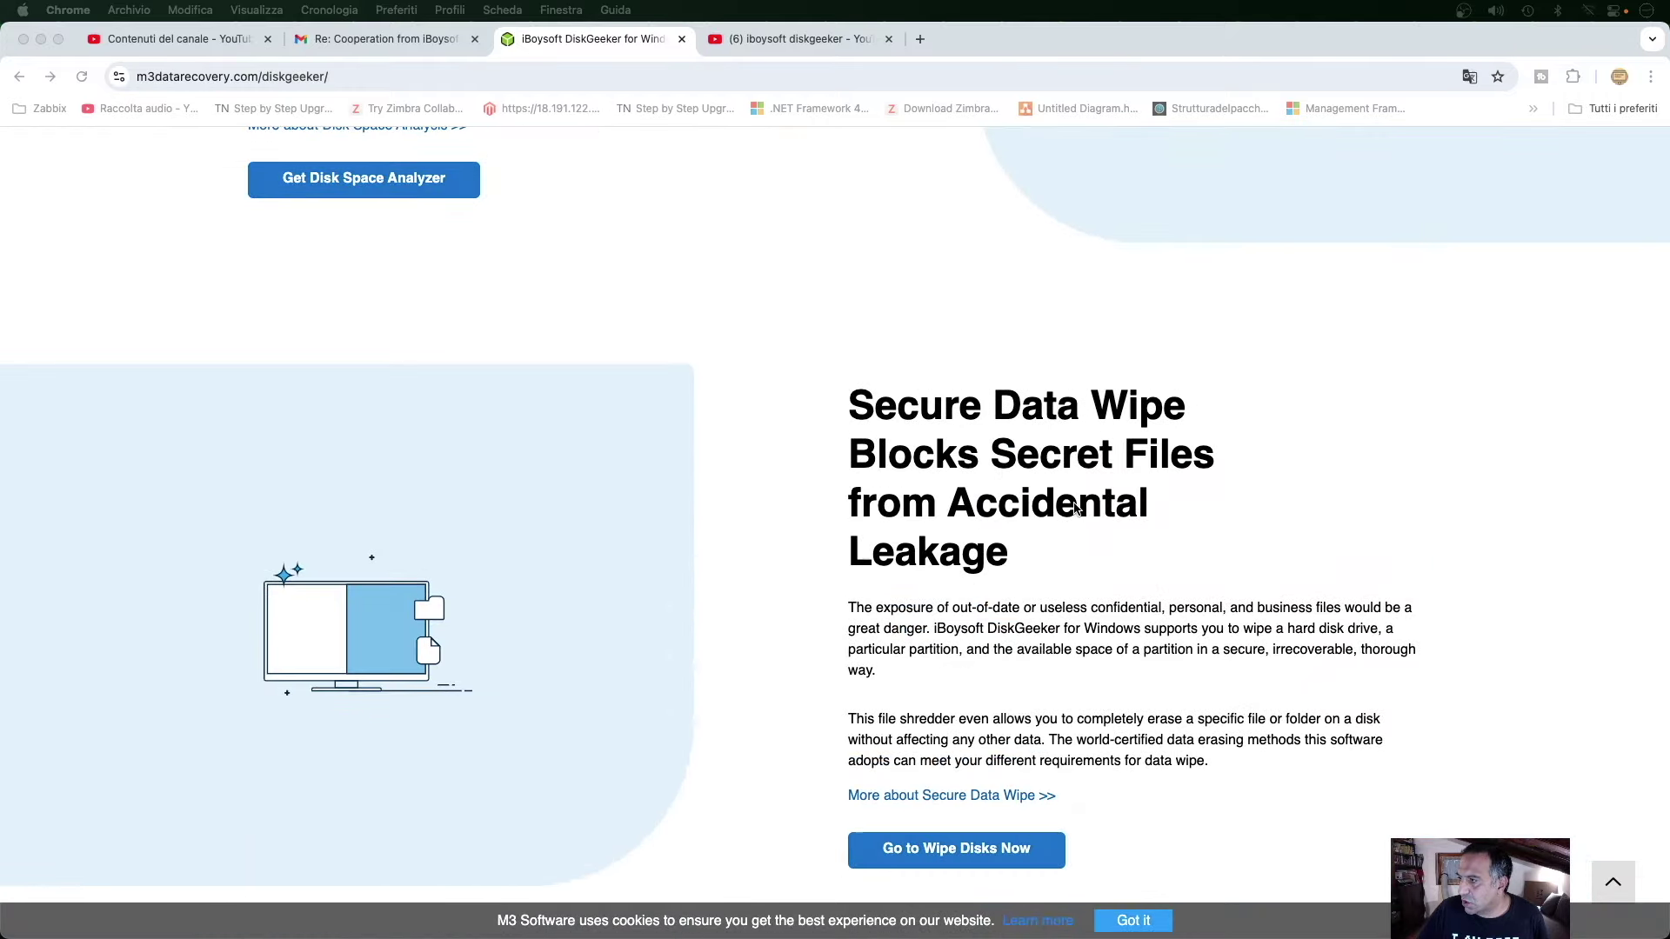
{"action": "scroll", "coordinate": [1106, 519], "scroll_direction": "down", "scroll_amount": 10}
{"action": "scroll", "coordinate": [1106, 520], "scroll_direction": "down", "scroll_amount": 20}
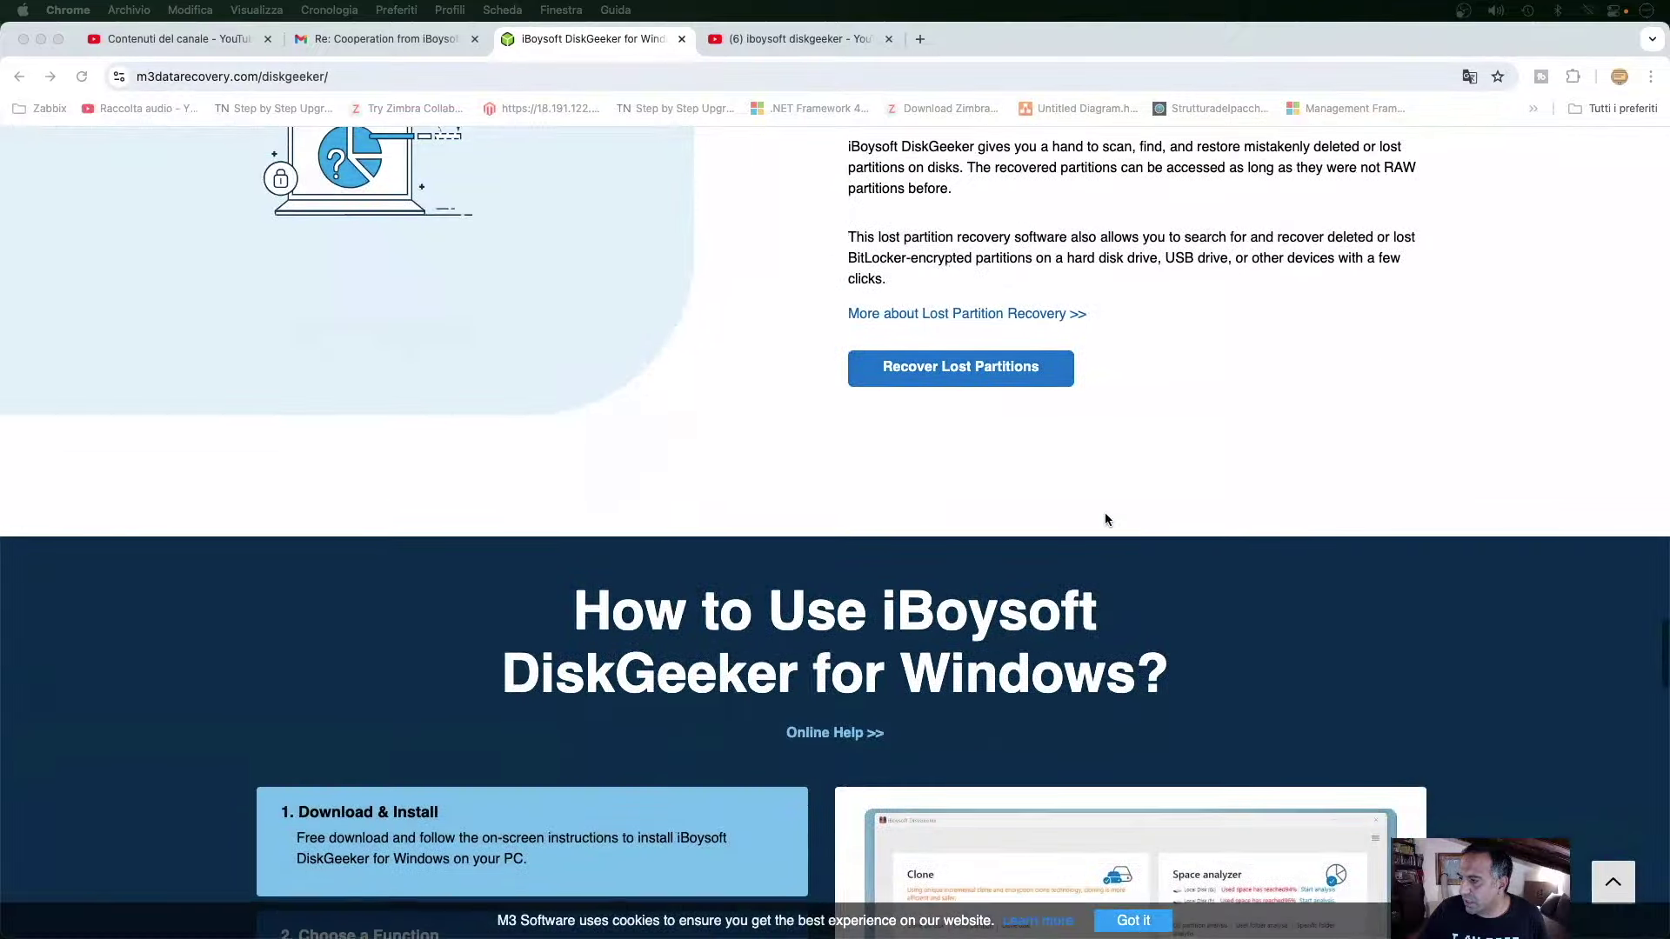
{"action": "scroll", "coordinate": [1105, 519], "scroll_direction": "down", "scroll_amount": 10}
{"action": "scroll", "coordinate": [1104, 519], "scroll_direction": "up", "scroll_amount": 20}
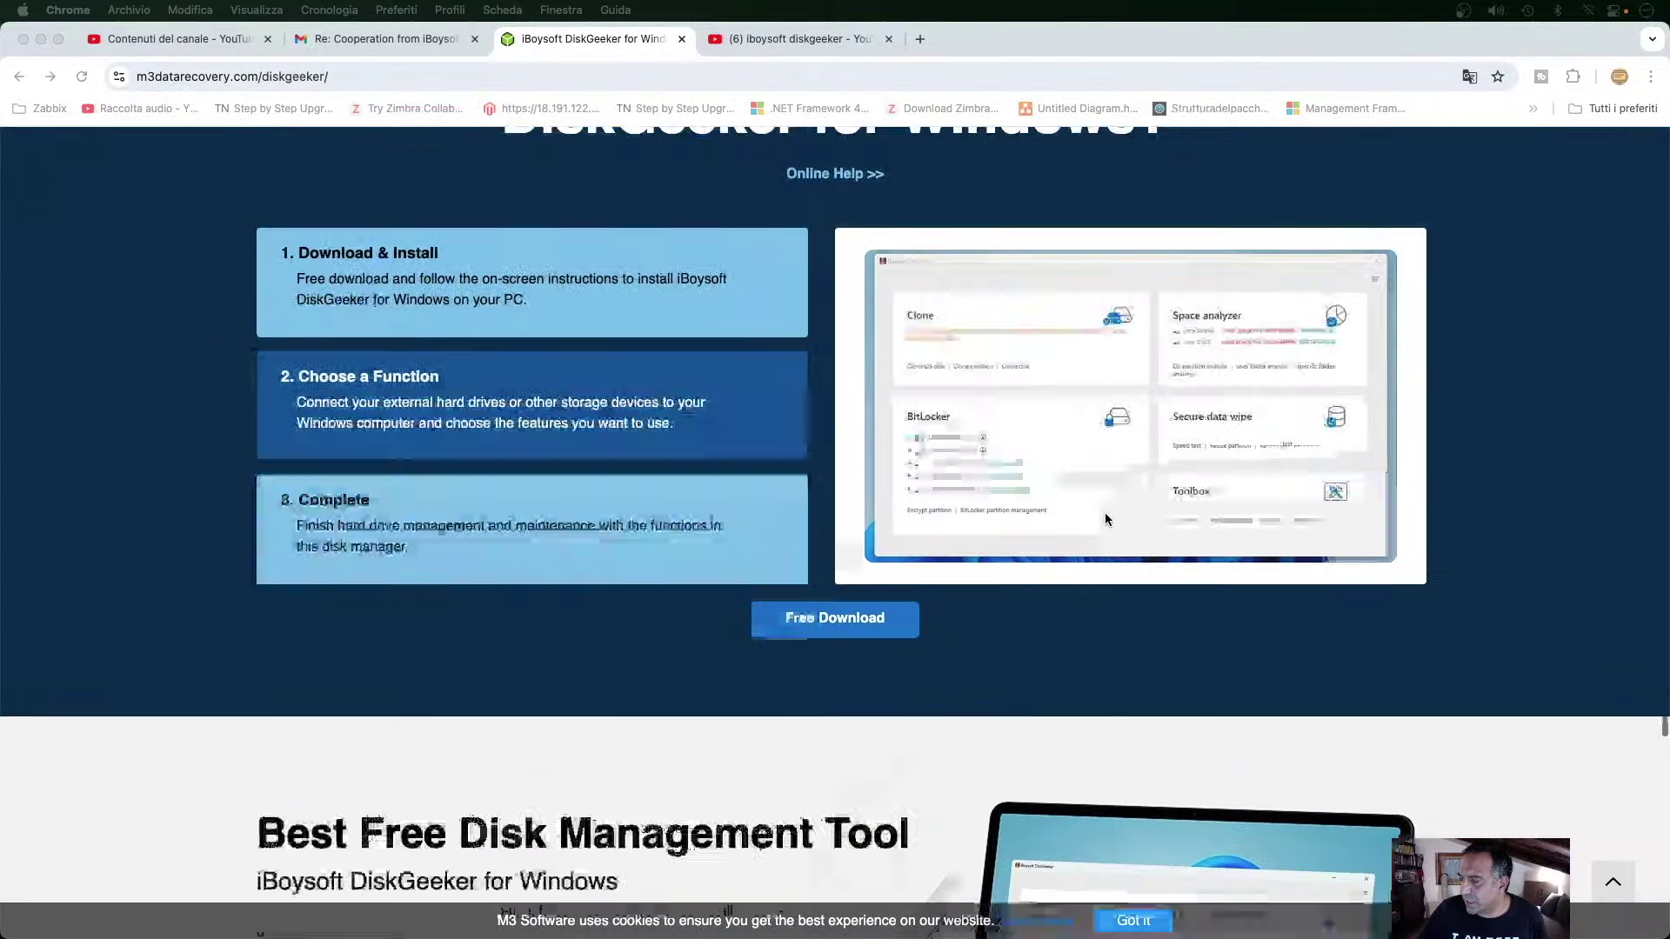
{"action": "scroll", "coordinate": [1105, 513], "scroll_direction": "up", "scroll_amount": 20}
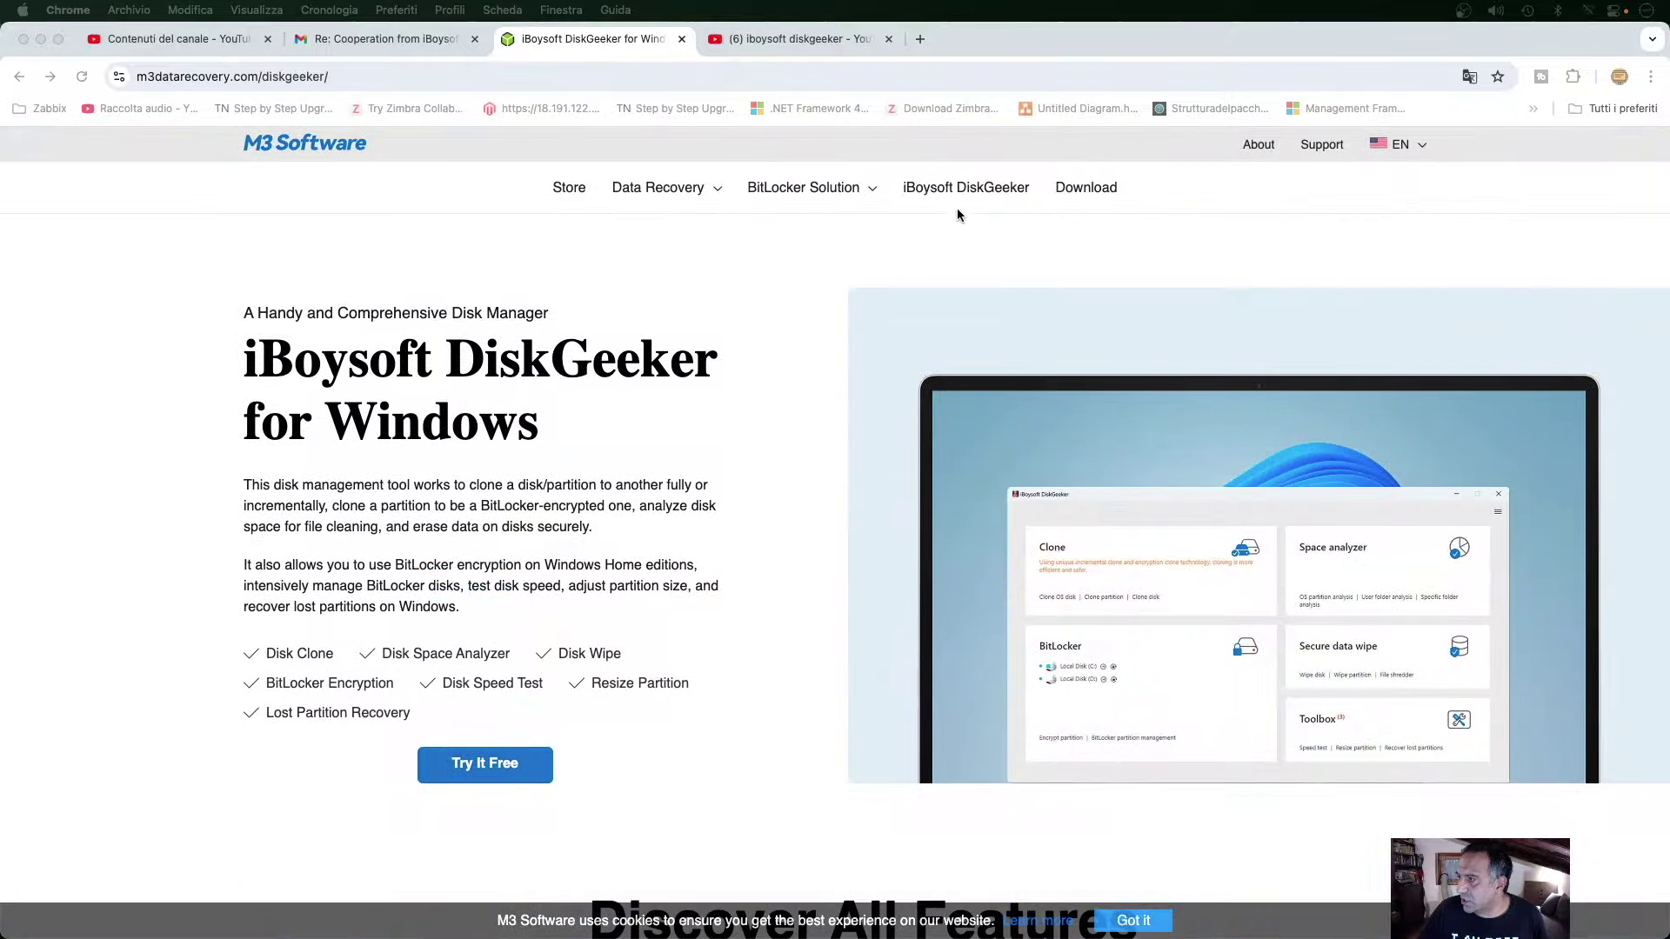
Download the iboysoft-diskgeeker.exe (1).zip installer (9.4 MB) and show it in the Downloads folder.
{"action": "left_click", "coordinate": [837, 227]}
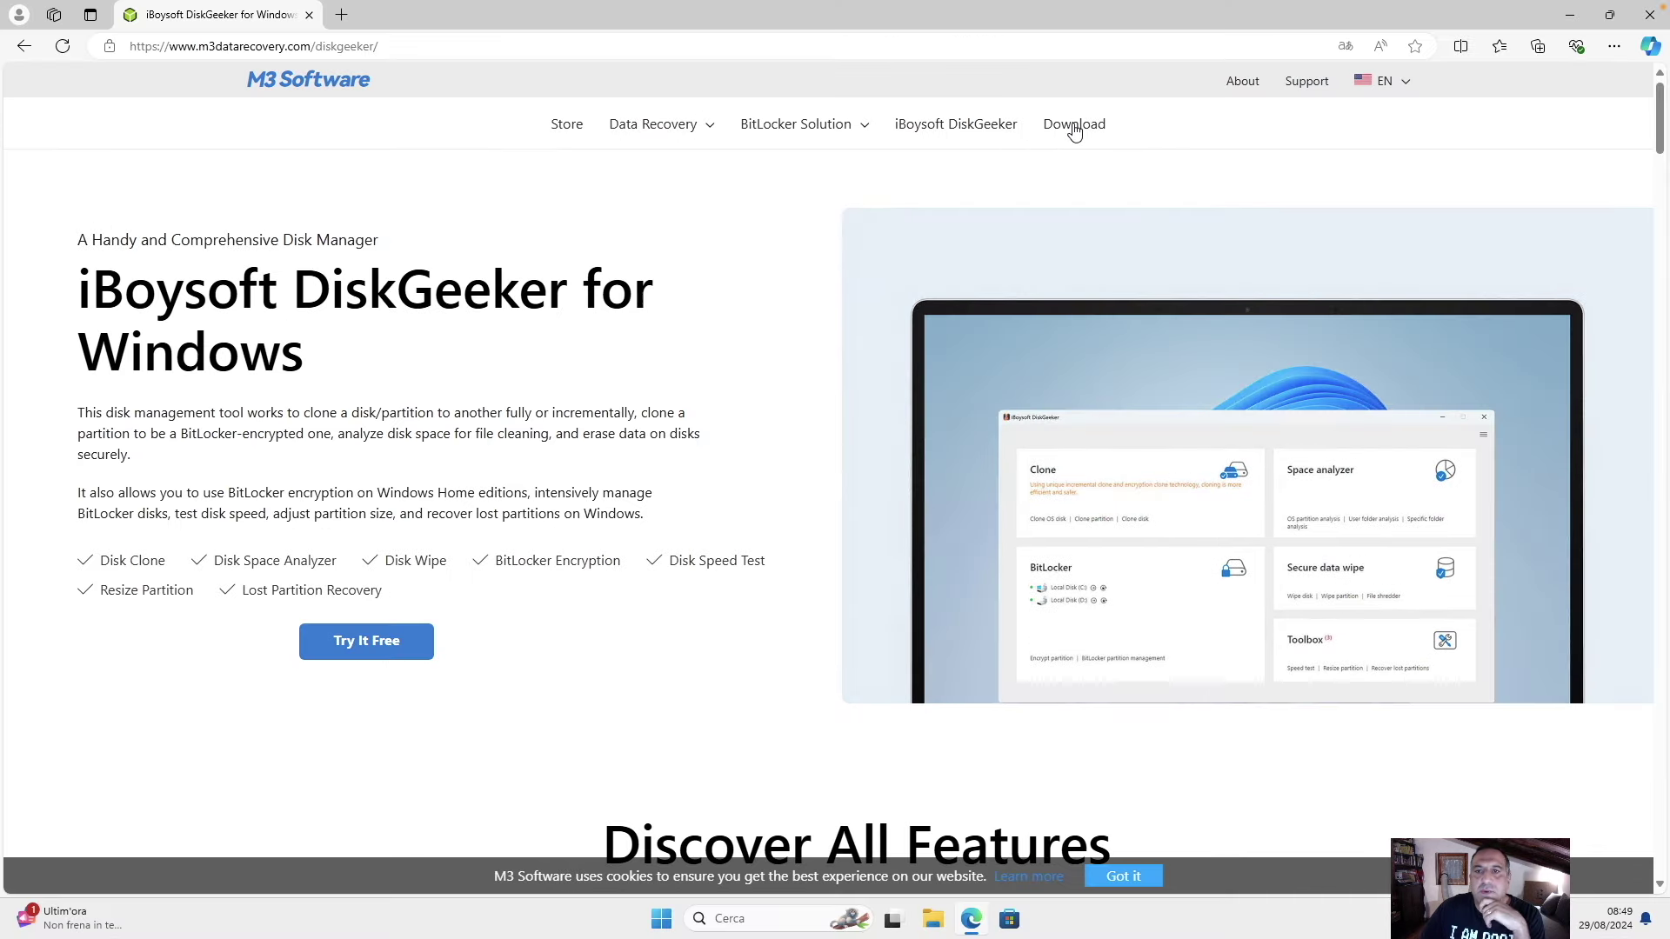
{"action": "left_click", "coordinate": [1074, 127]}
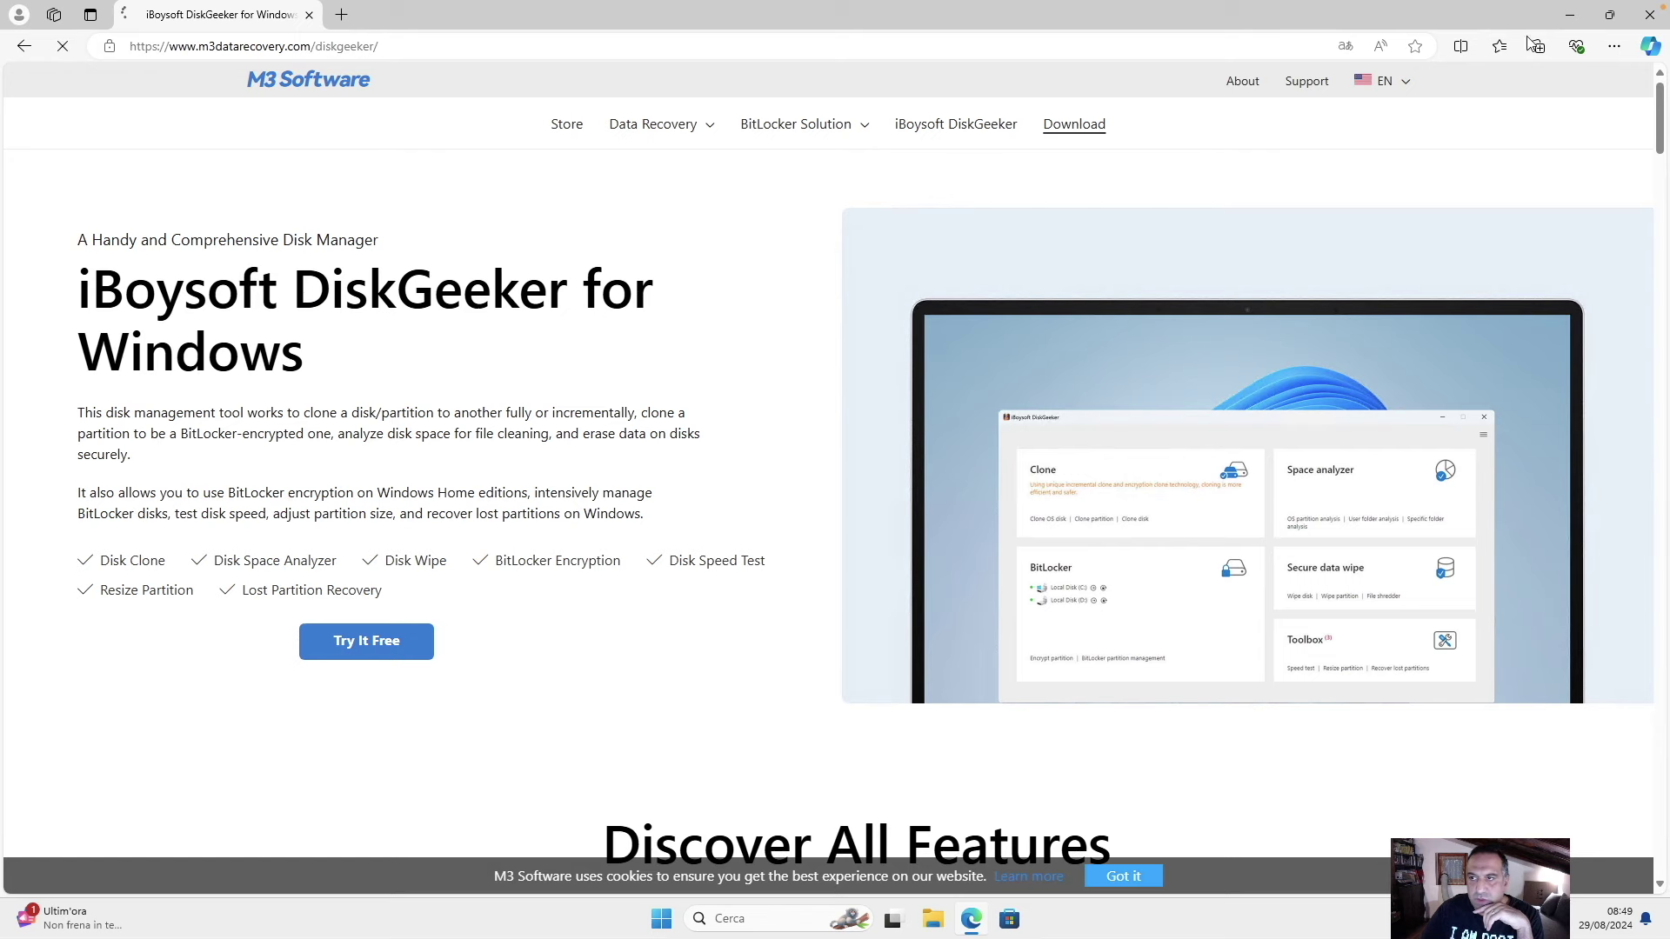
{"action": "left_click", "coordinate": [1609, 15]}
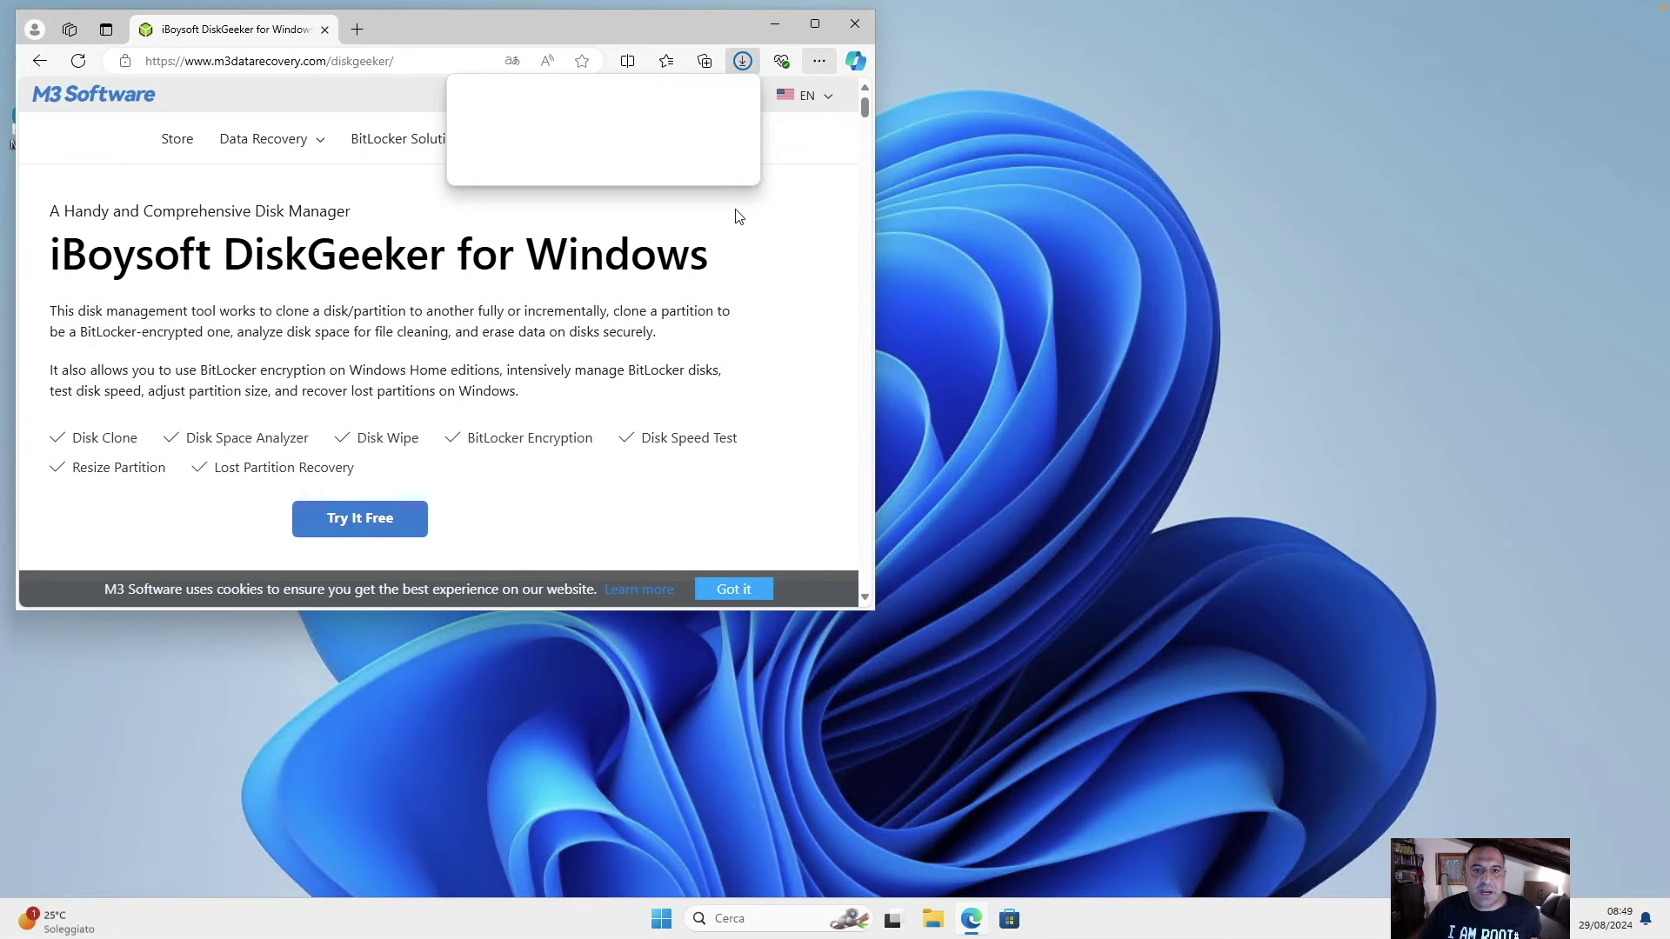
{"action": "left_click", "coordinate": [633, 186]}
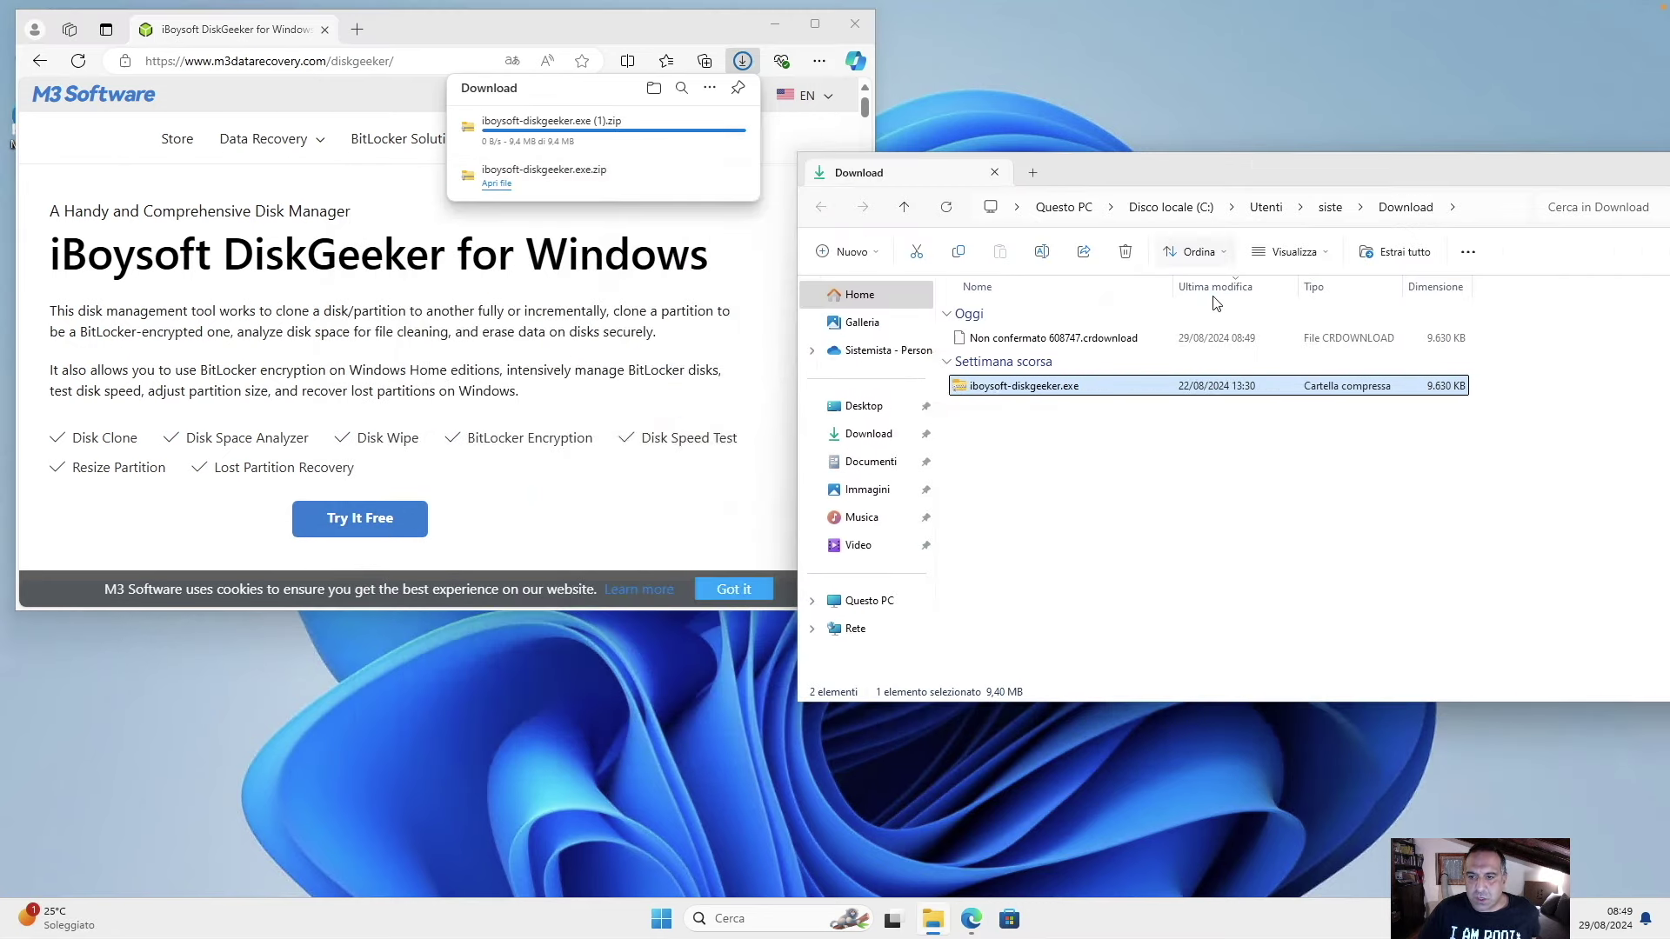
{"action": "left_click", "coordinate": [1256, 492]}
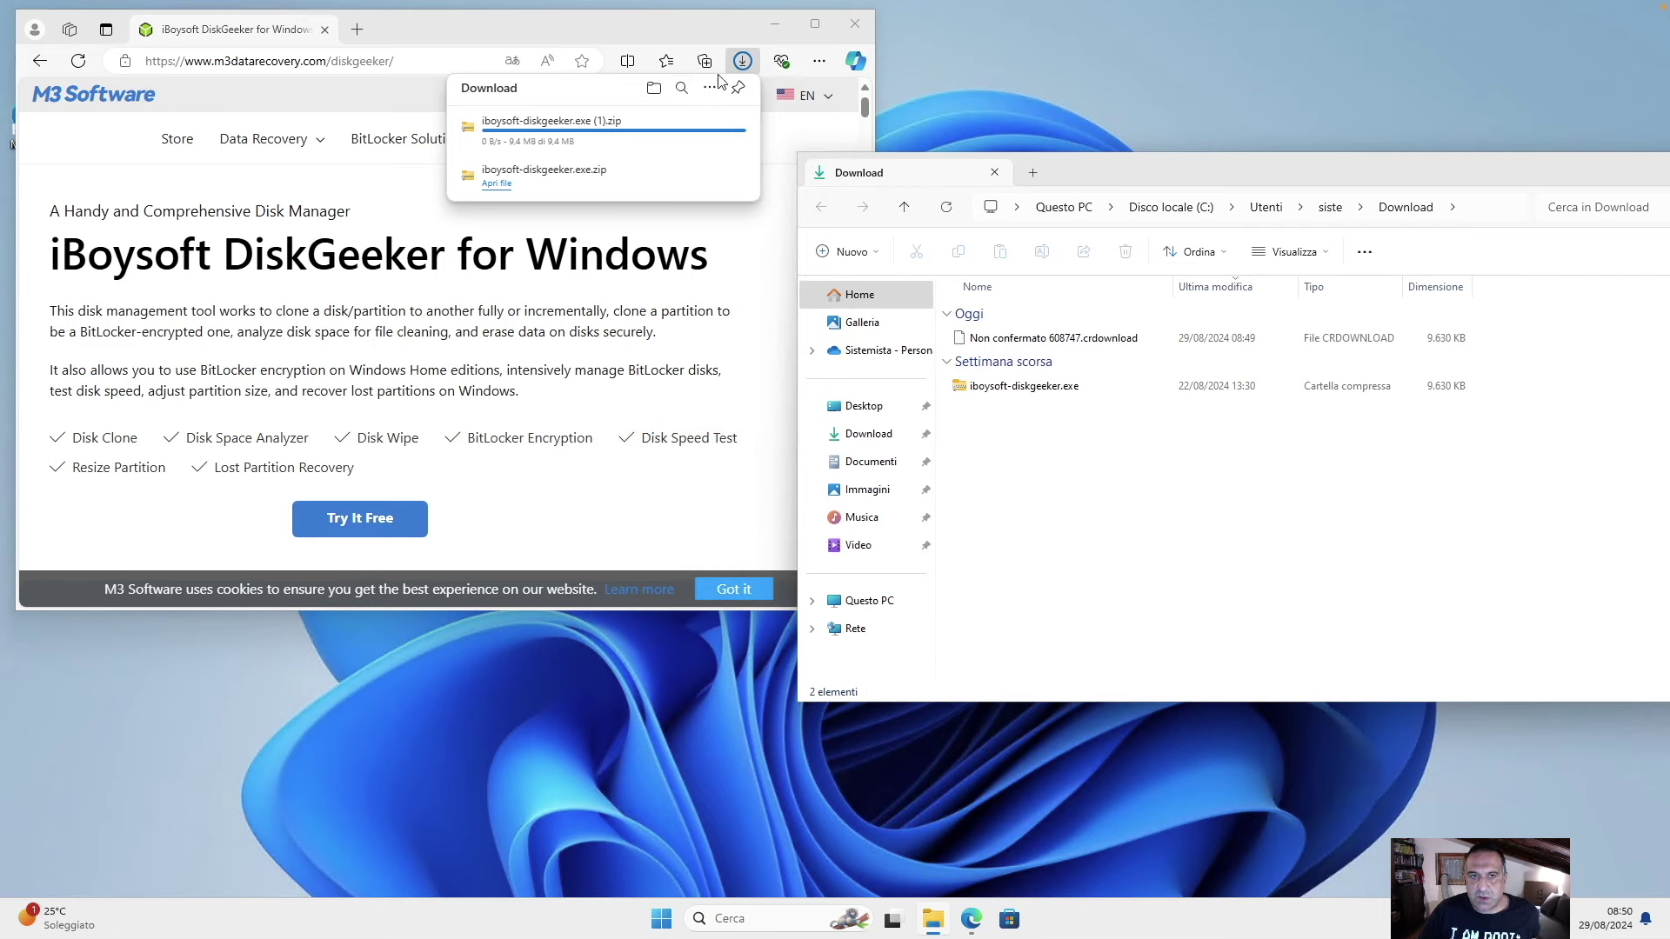
Extract all files from the new DiskGeeker zip with Estrai tutto.
{"action": "left_click", "coordinate": [709, 121]}
{"action": "right_click", "coordinate": [956, 342]}
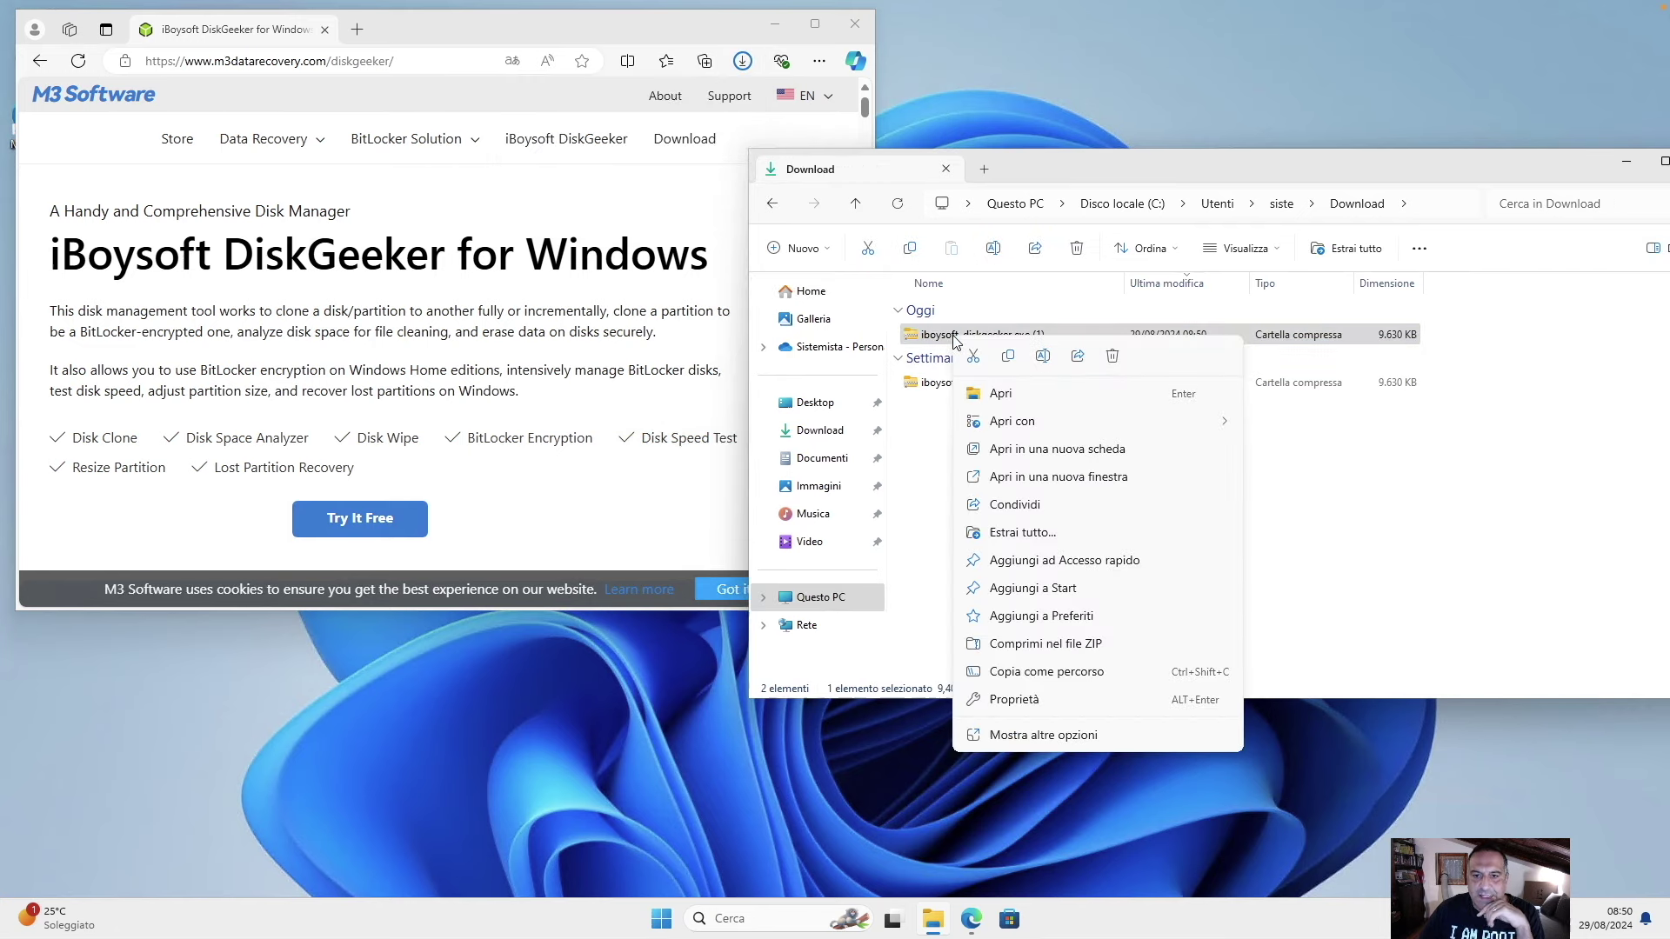
{"action": "left_click", "coordinate": [1032, 494]}
{"action": "key", "text": "Return"}
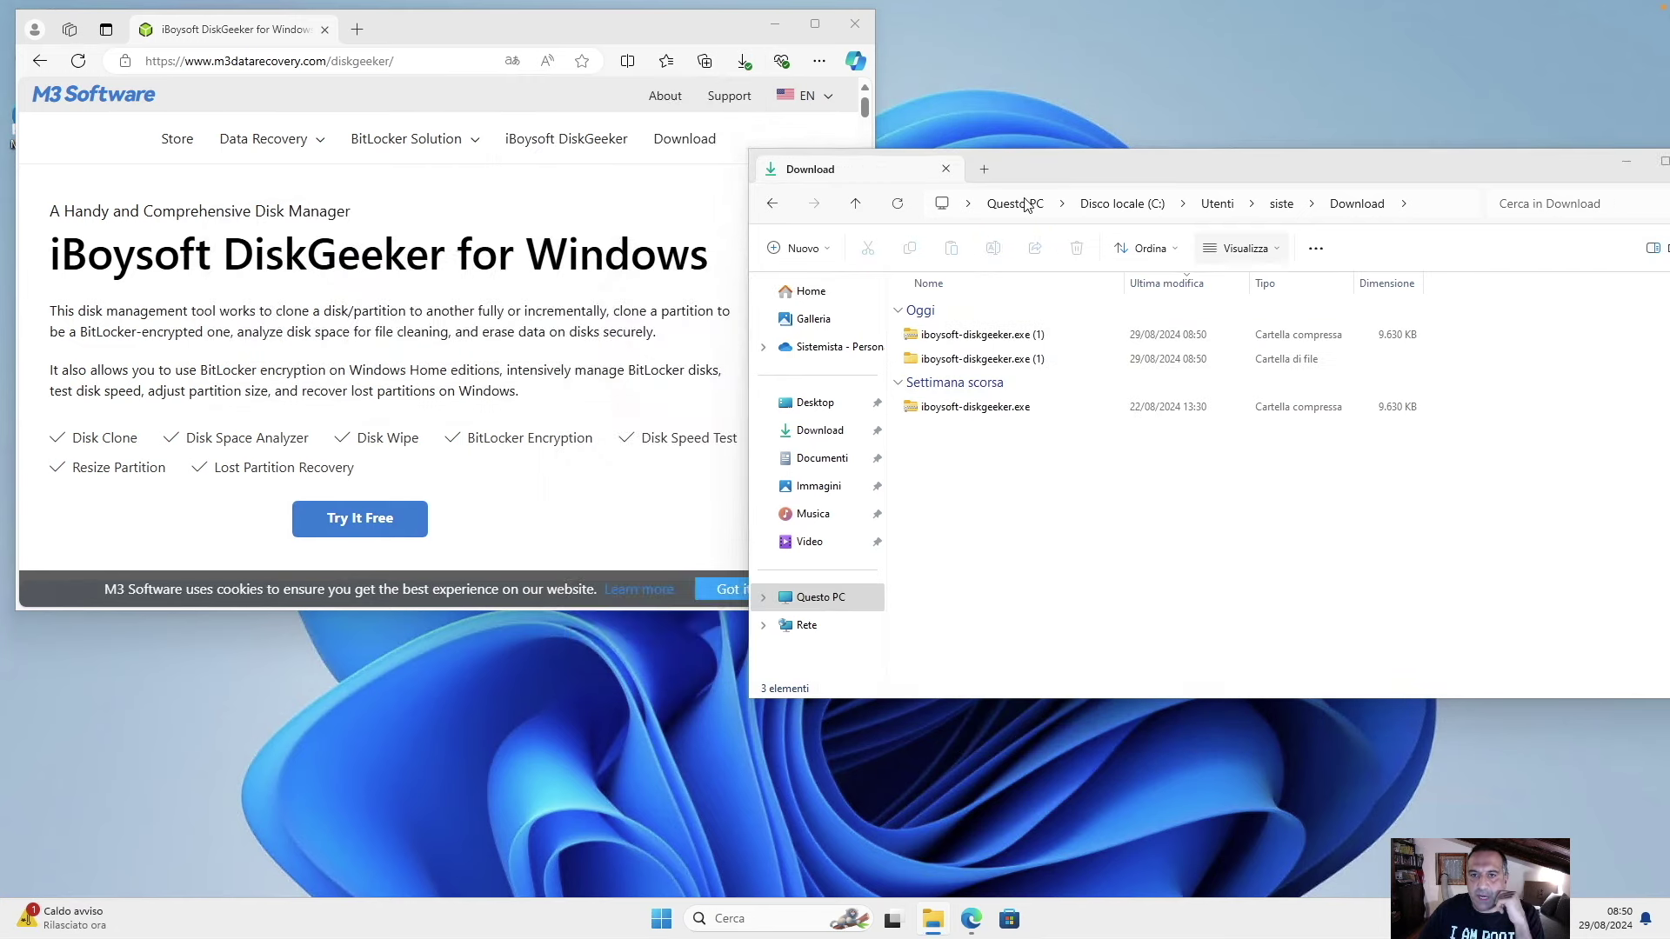
Bring up the full action list (Mostra altre opzioni) for Questo PC.
{"action": "left_click", "coordinate": [1019, 204]}
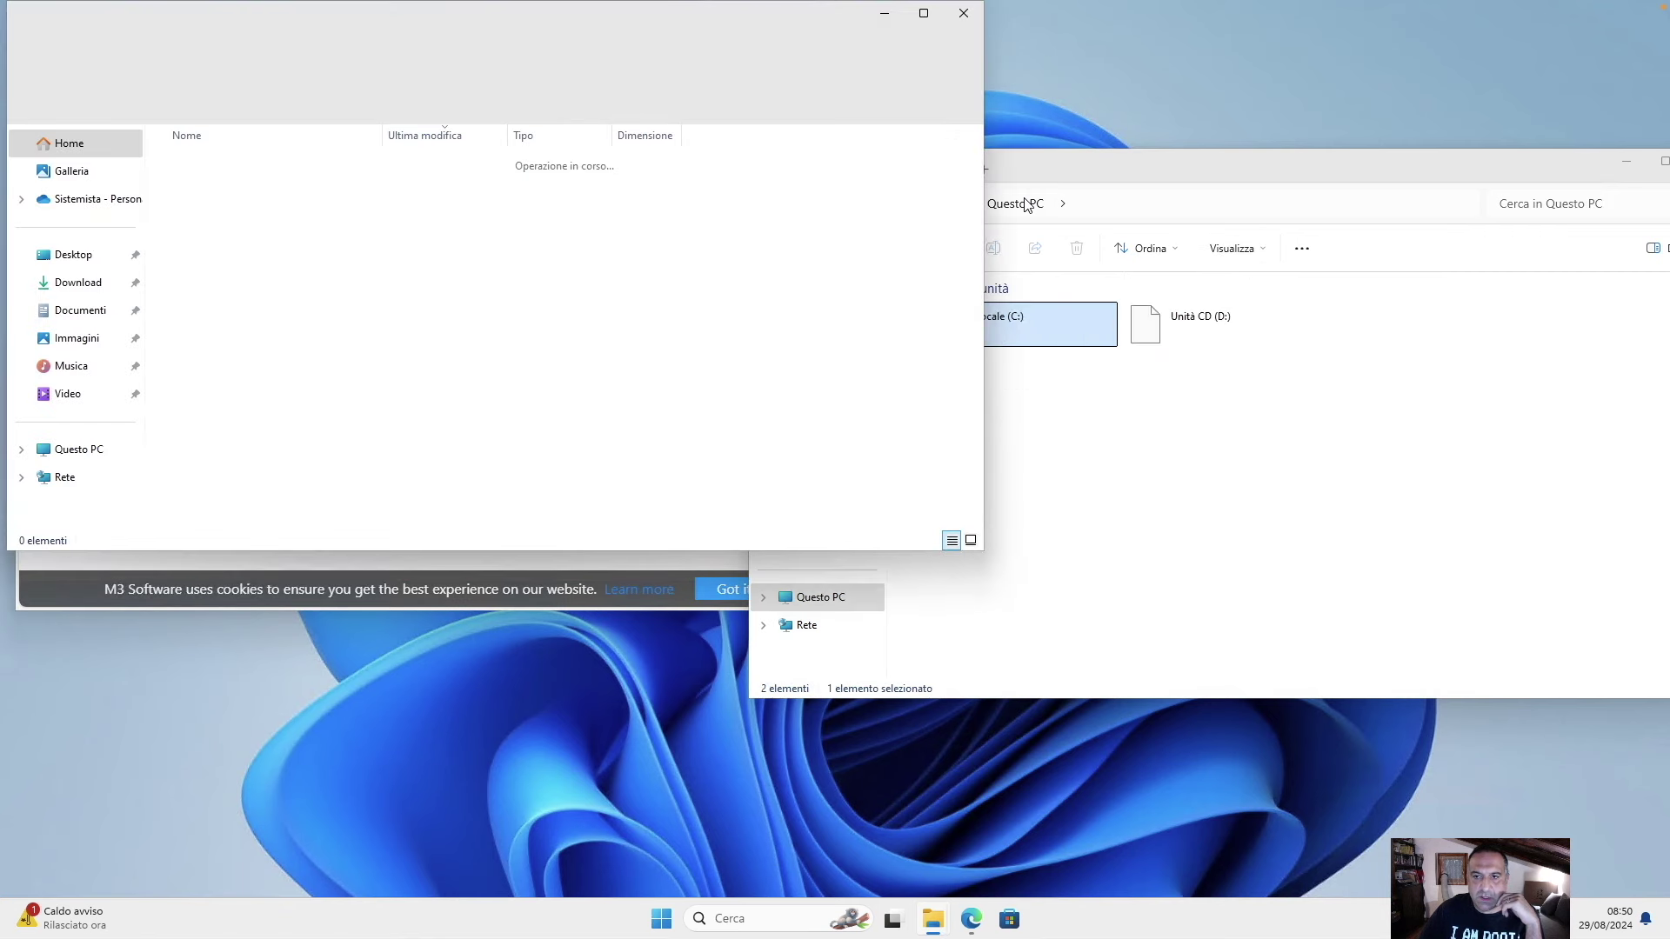
{"action": "left_click", "coordinate": [1221, 511]}
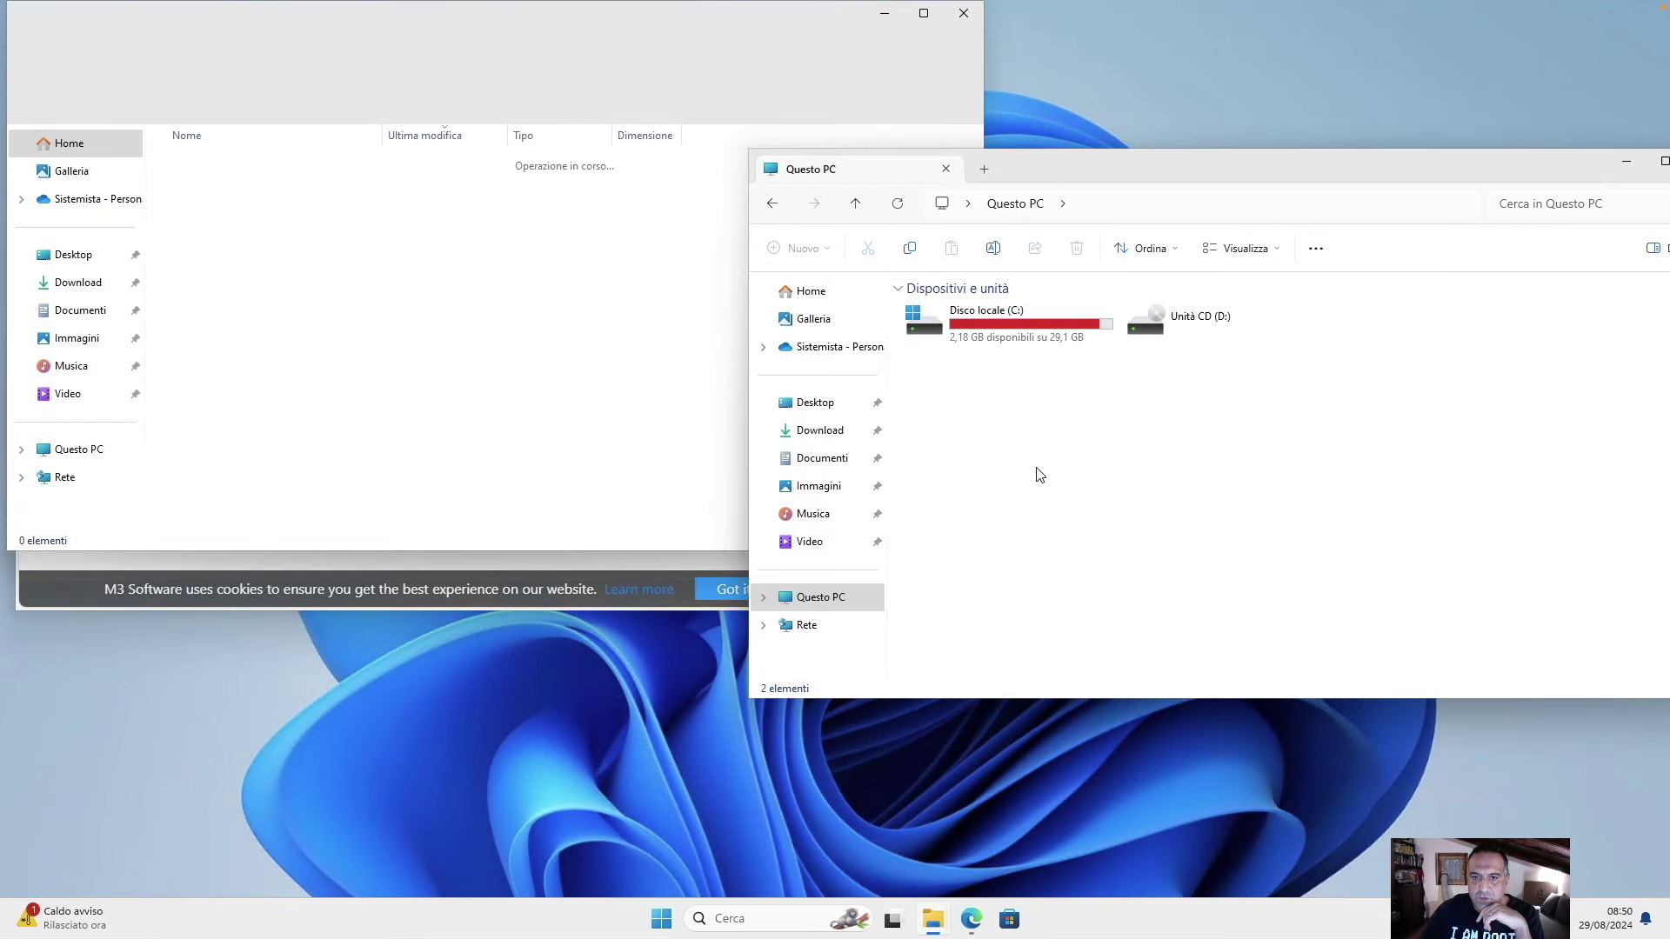
{"action": "right_click", "coordinate": [824, 602]}
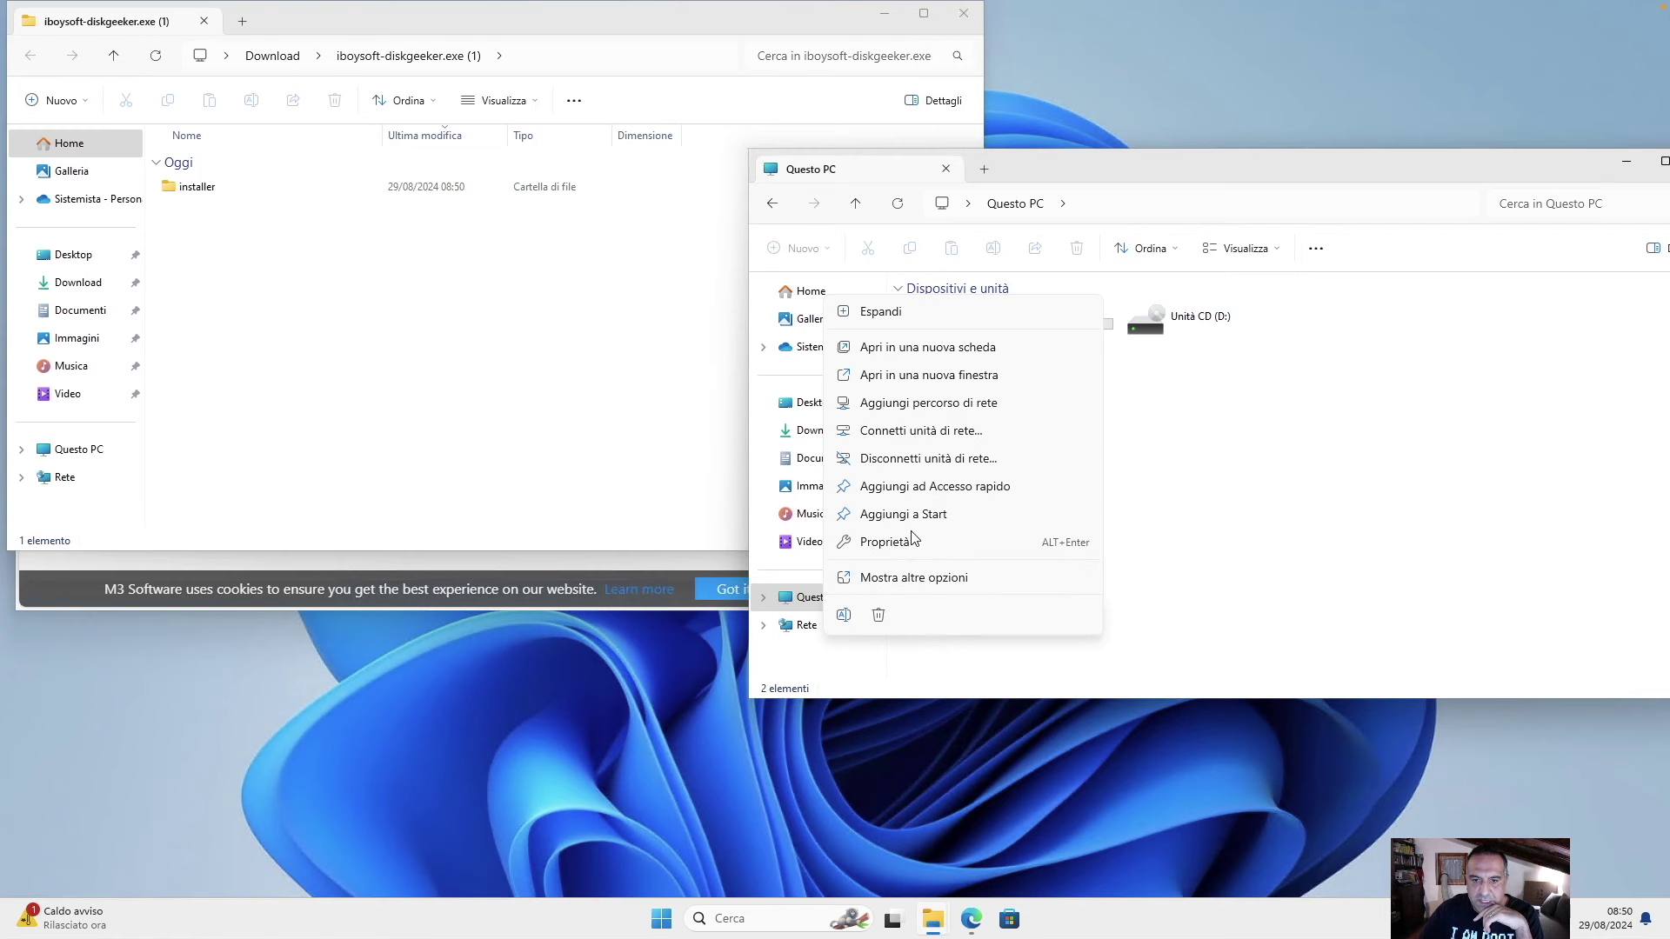
{"action": "left_click", "coordinate": [917, 578]}
Open Disk Management and initialize Disco 1 and Disco 2 with the MBR partition style.
{"action": "left_click", "coordinate": [922, 632]}
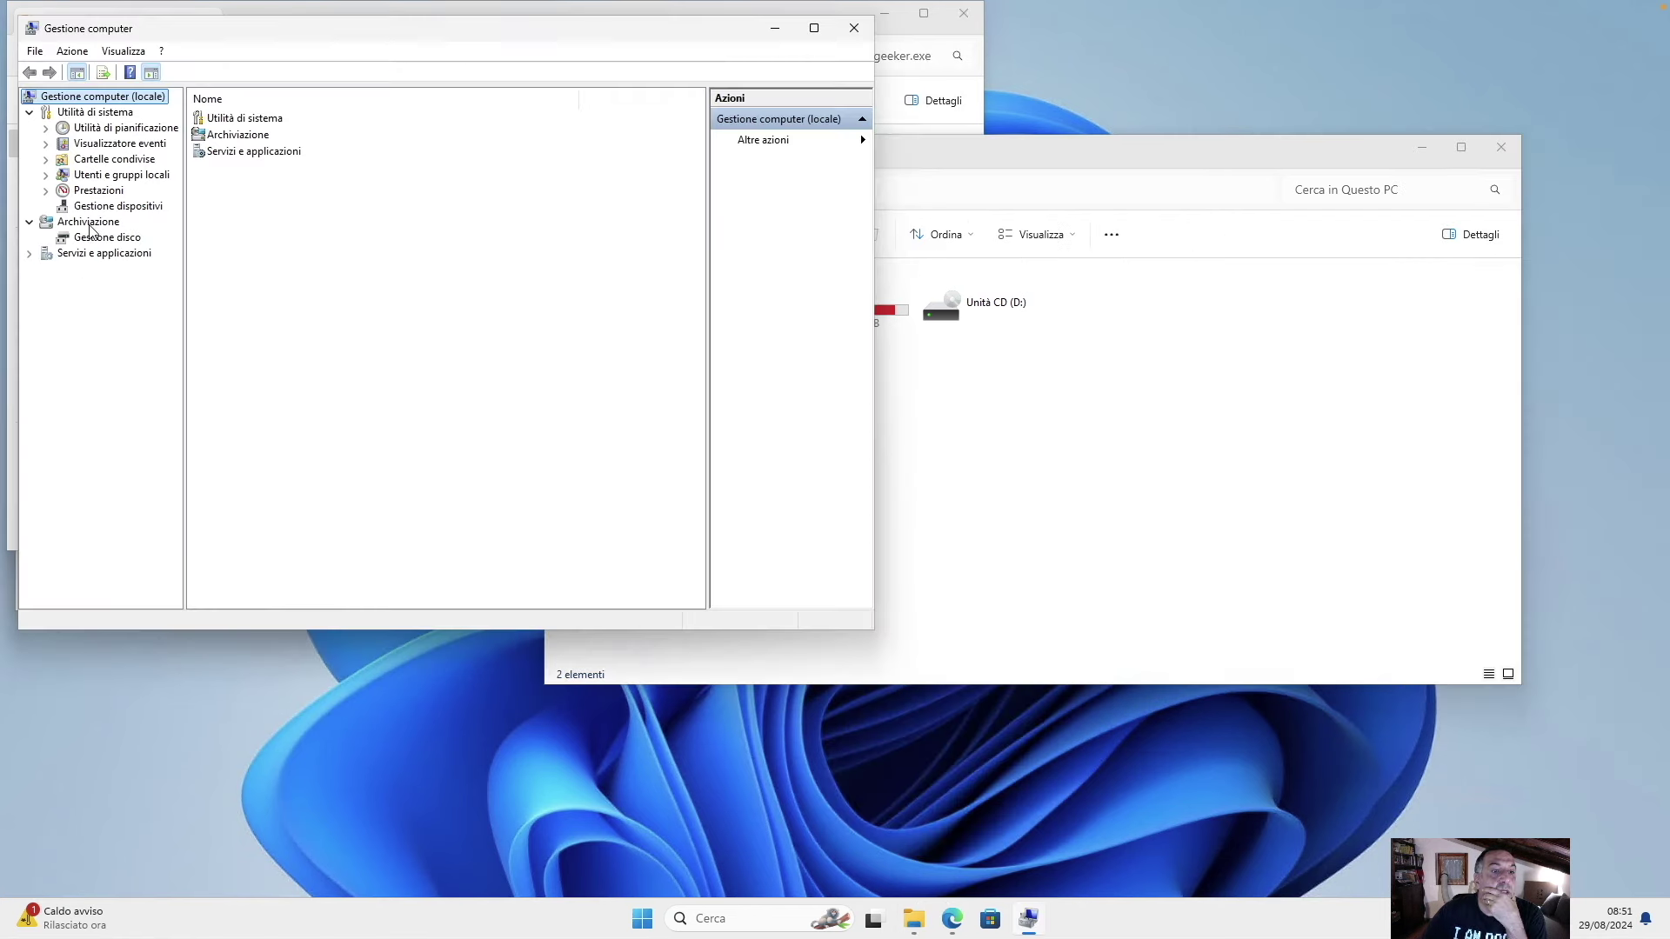
{"action": "left_click", "coordinate": [96, 238]}
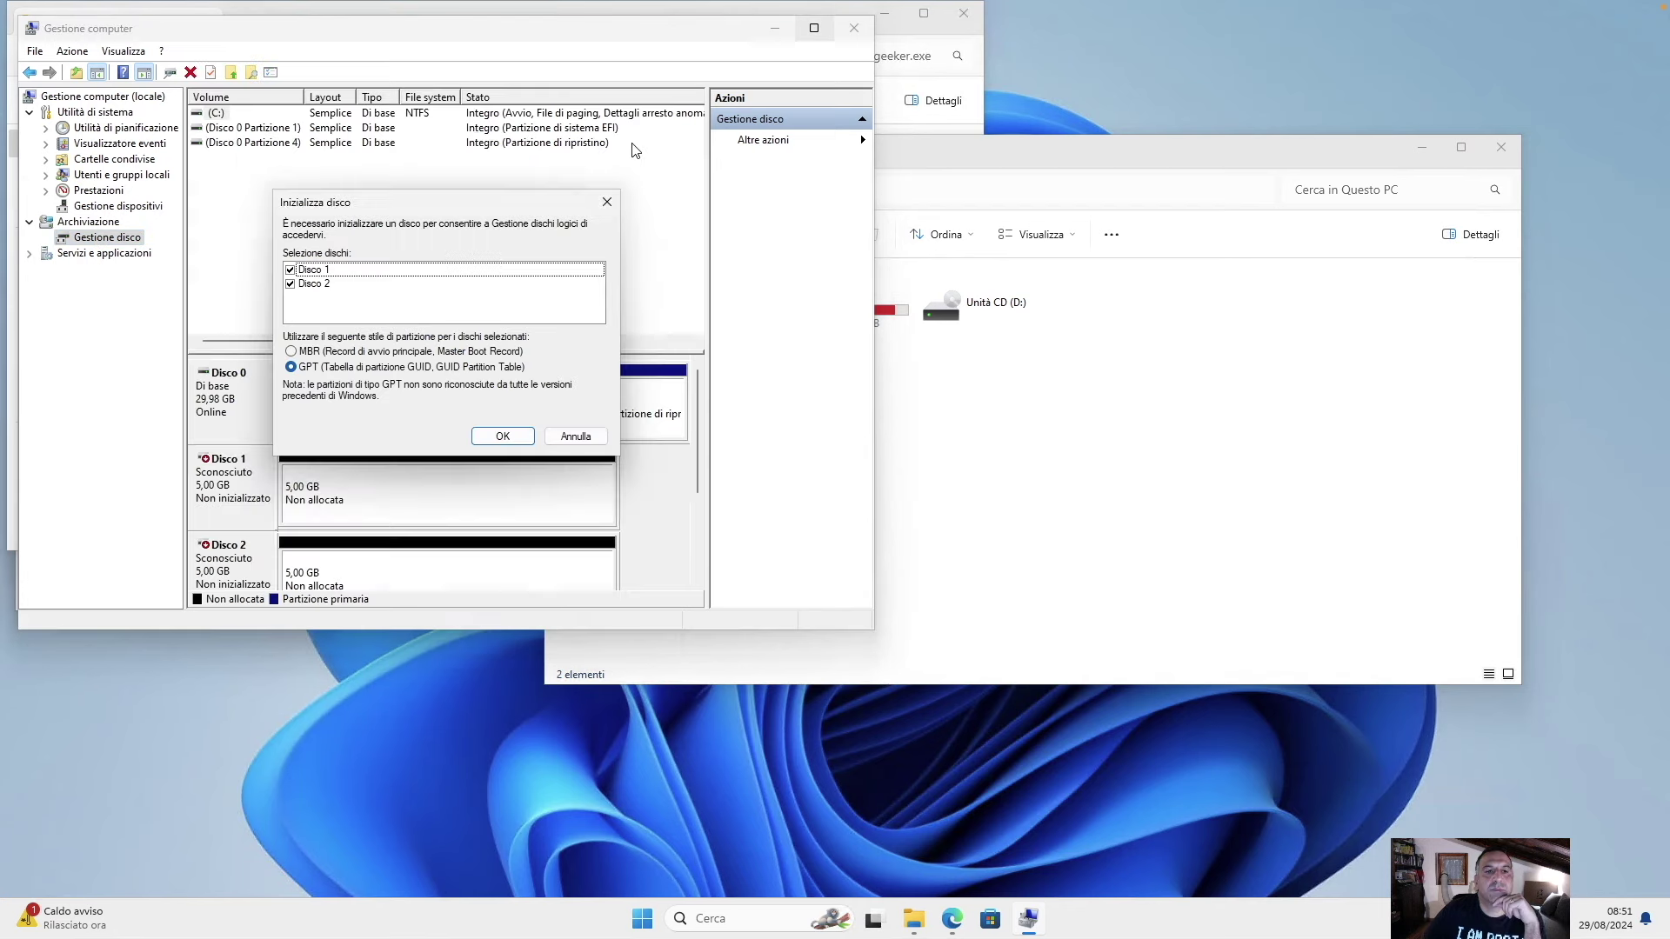
{"action": "left_click", "coordinate": [317, 353]}
{"action": "left_click", "coordinate": [511, 441]}
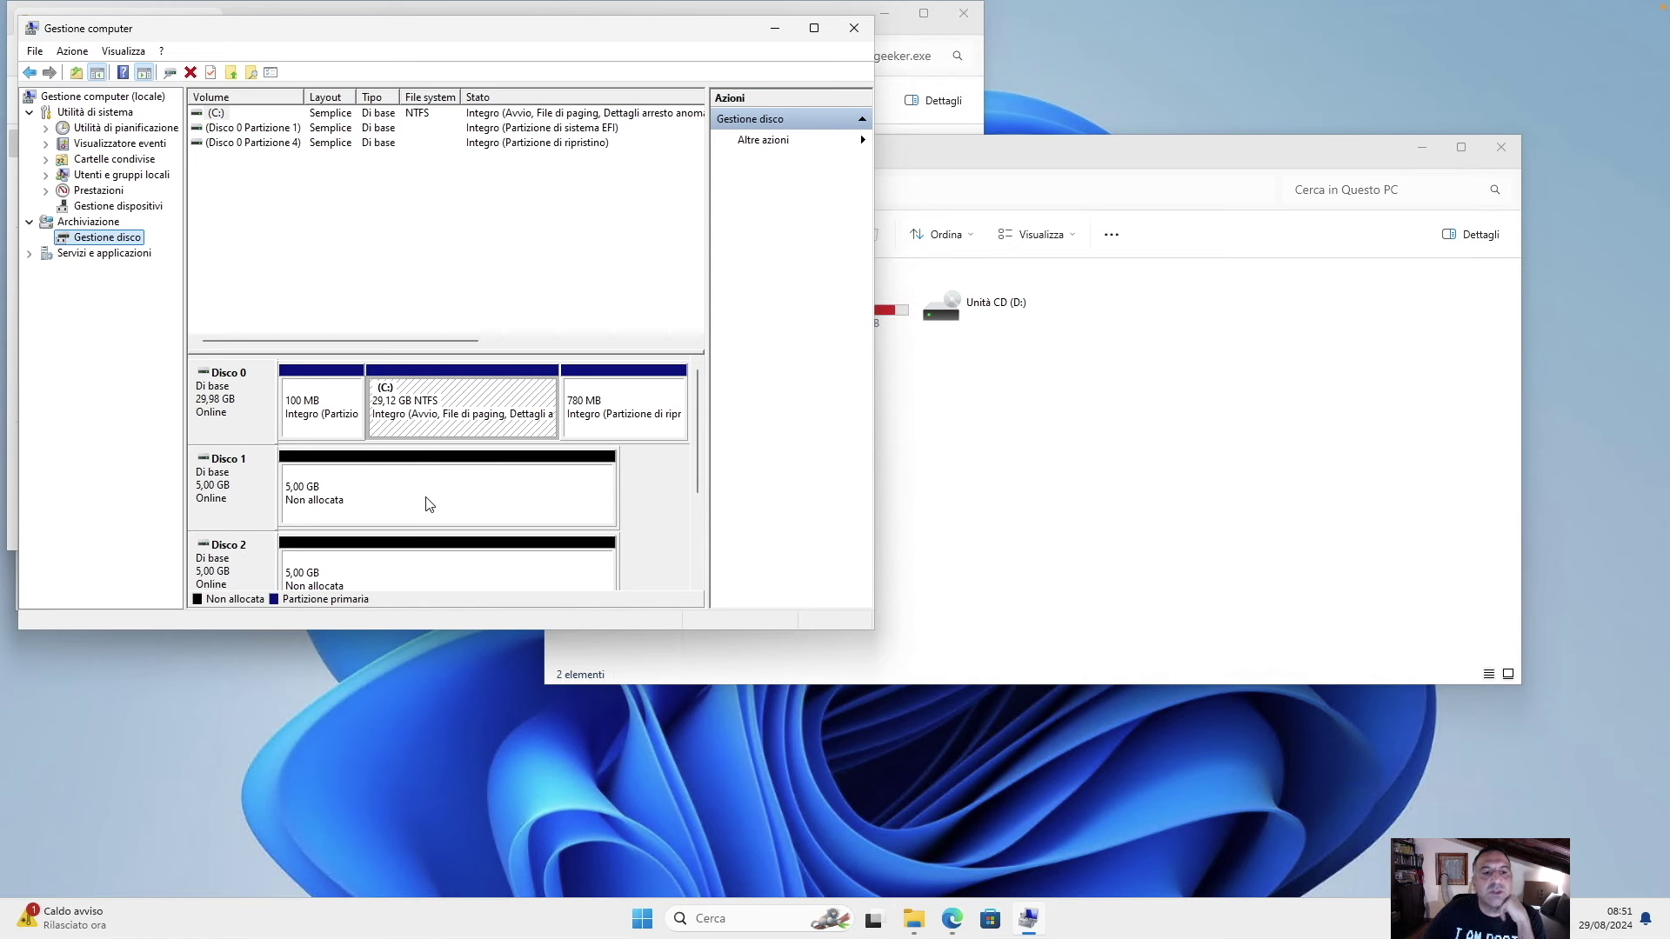
Create default 5117 MB NTFS simple volumes E: on Disco 1 and F: on Disco 2, then close.
{"action": "right_click", "coordinate": [429, 504]}
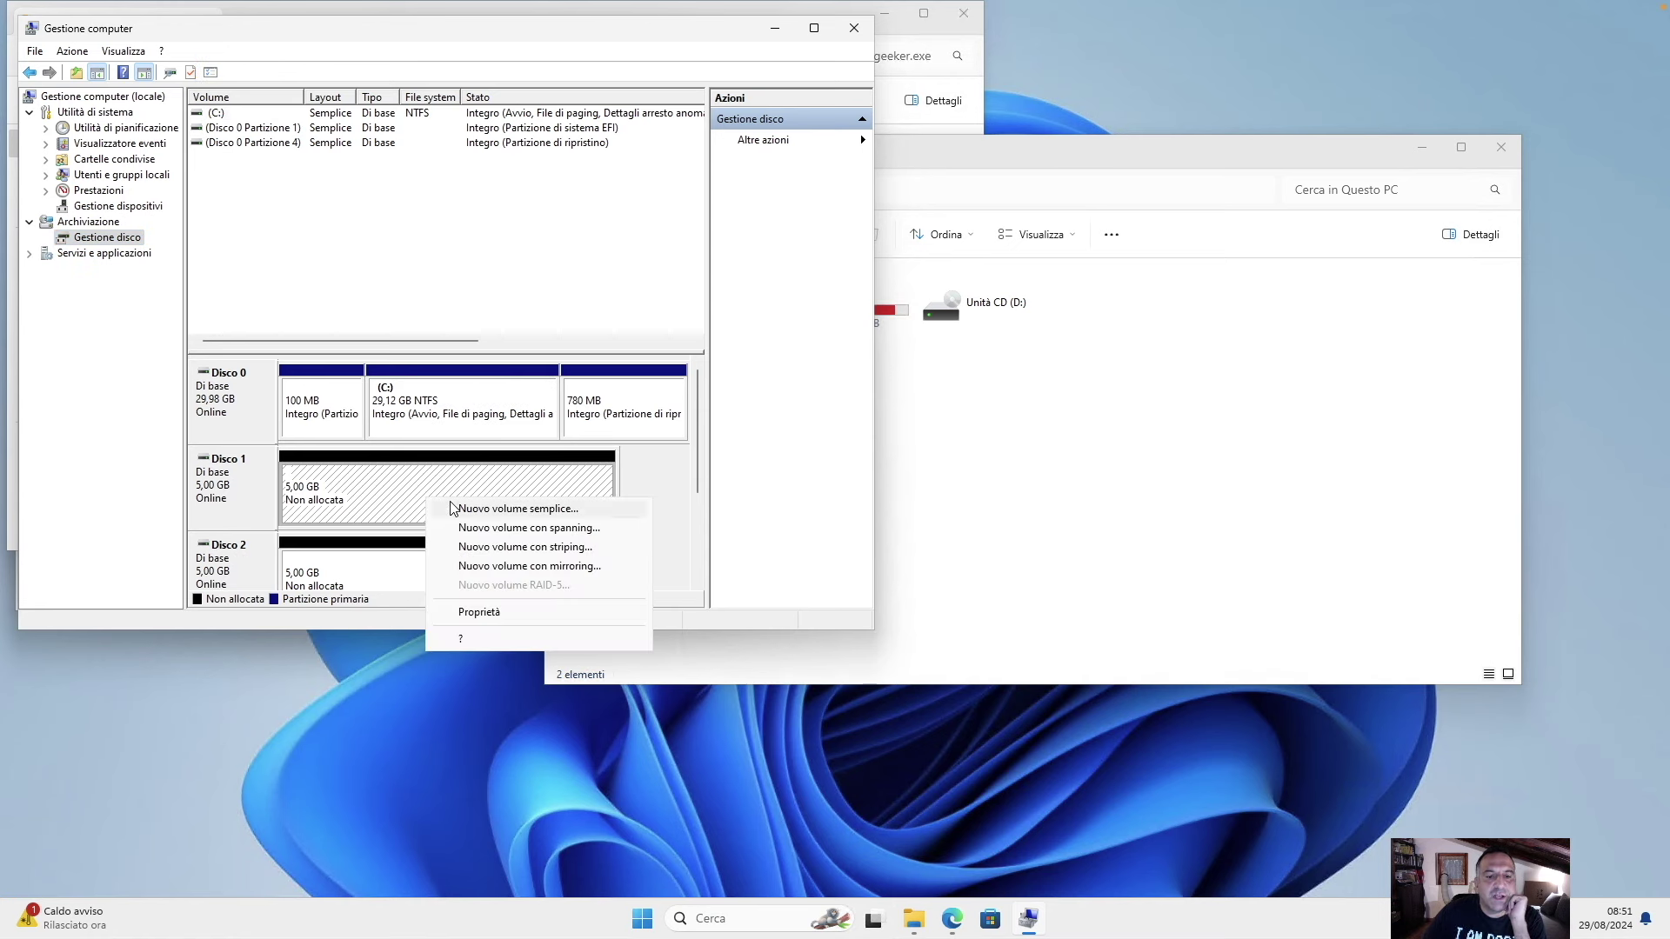
{"action": "left_click", "coordinate": [452, 508]}
{"action": "left_click", "coordinate": [519, 426]}
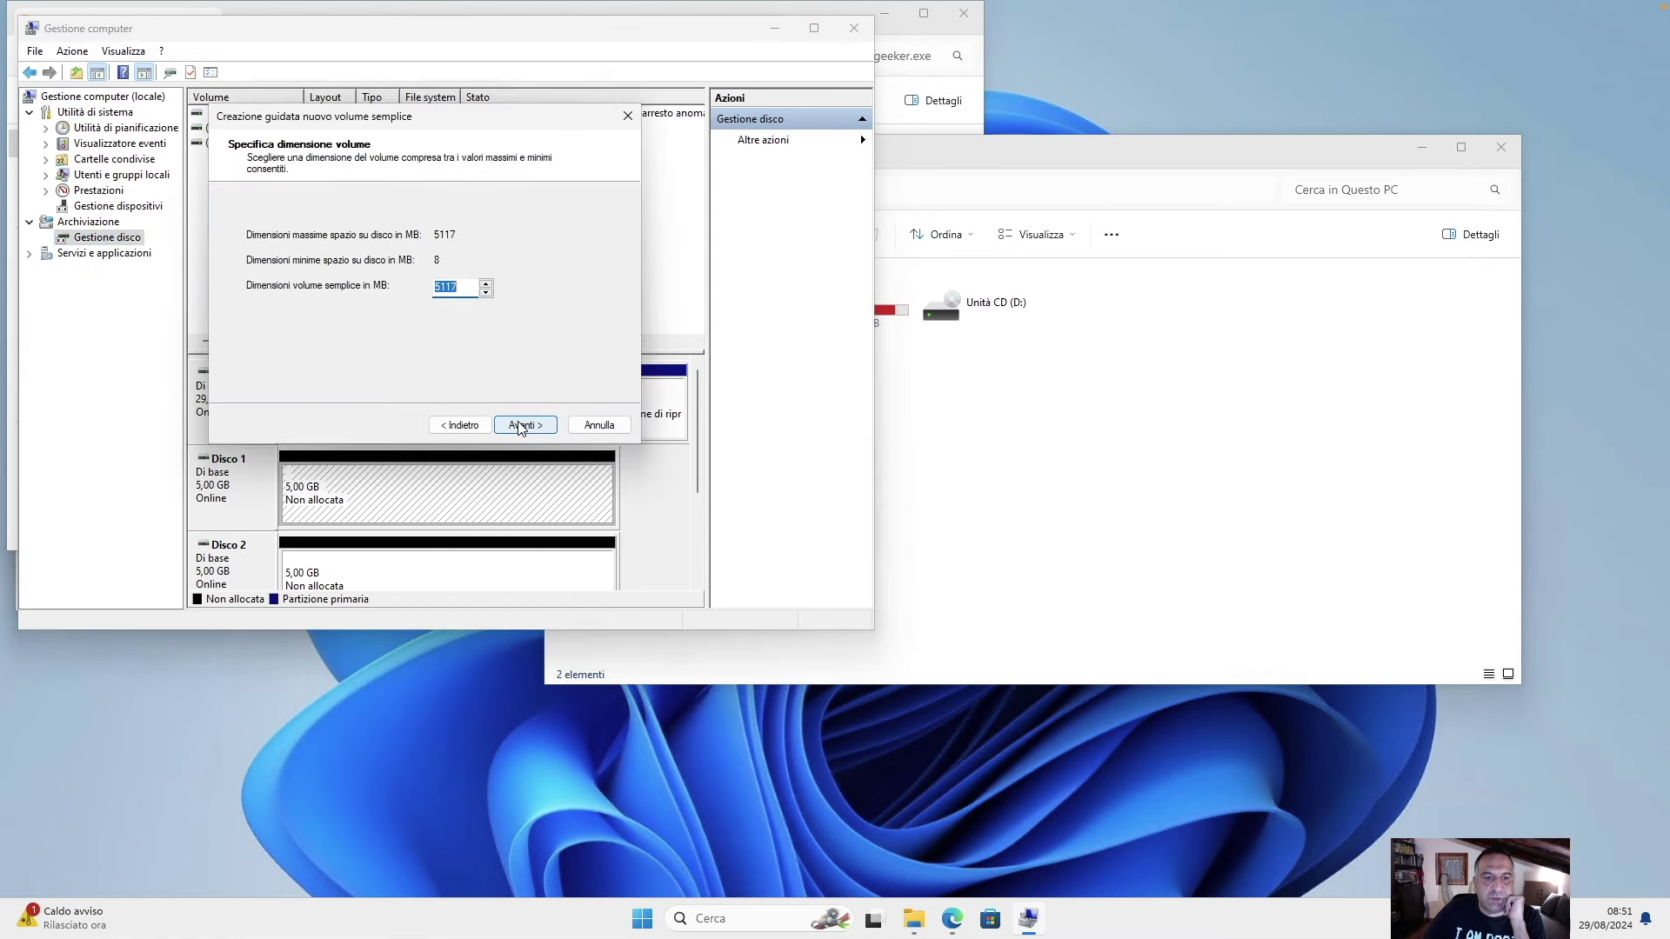
{"action": "left_click", "coordinate": [520, 425]}
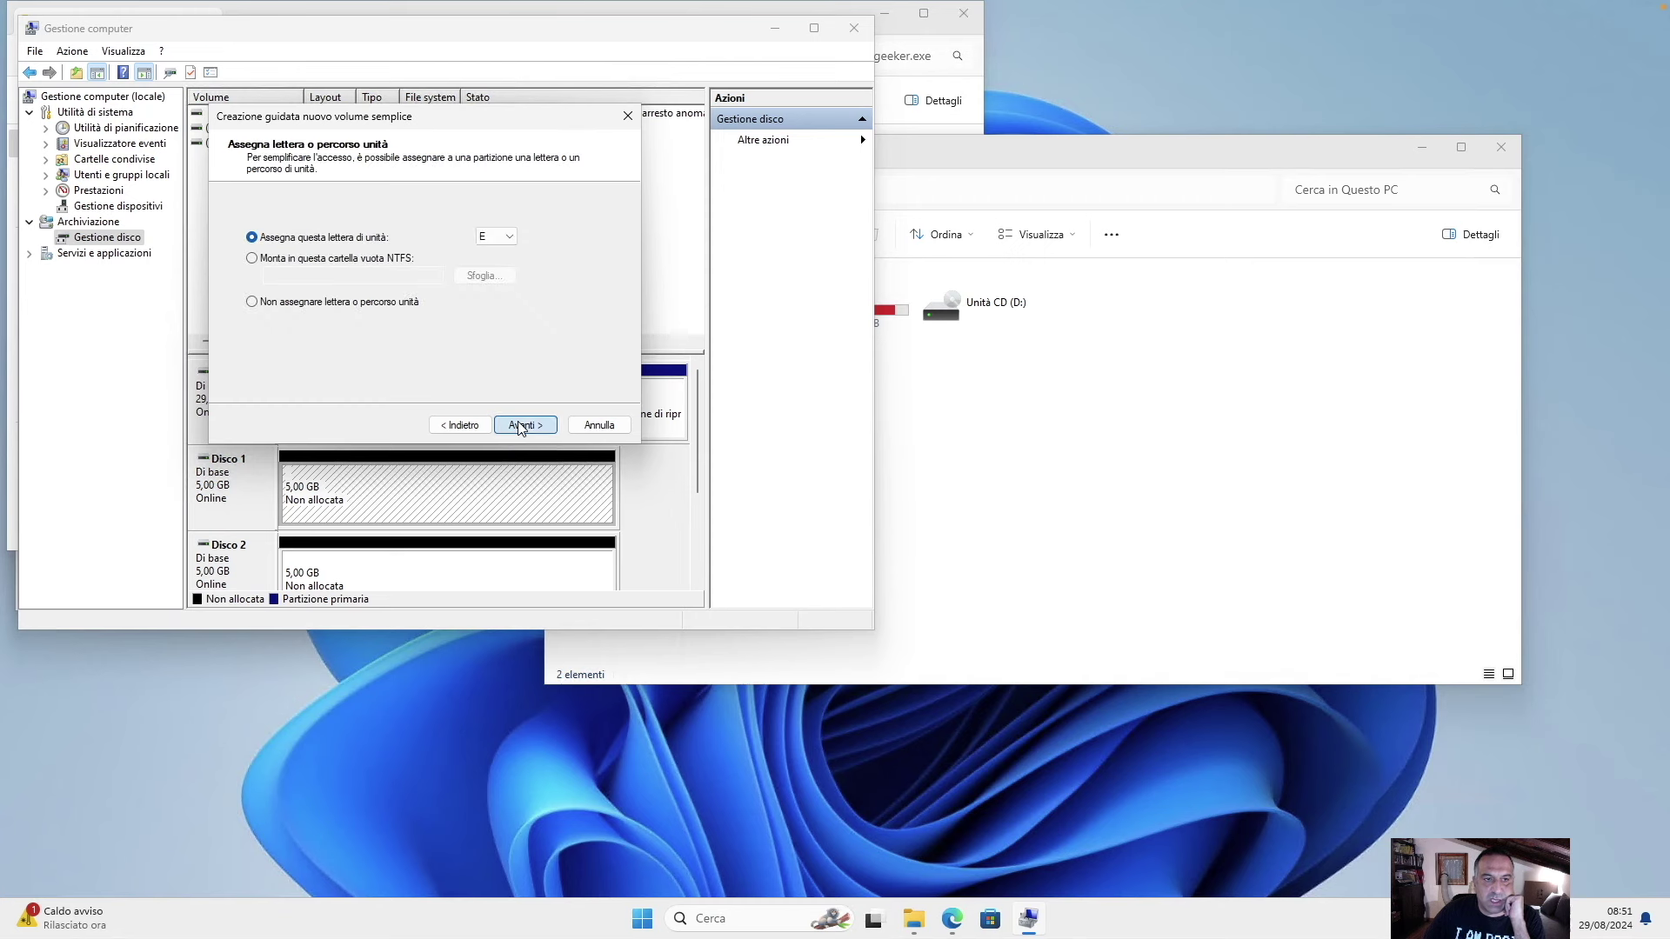
{"action": "left_click", "coordinate": [519, 425]}
{"action": "left_click", "coordinate": [520, 426]}
{"action": "left_click", "coordinate": [524, 425]}
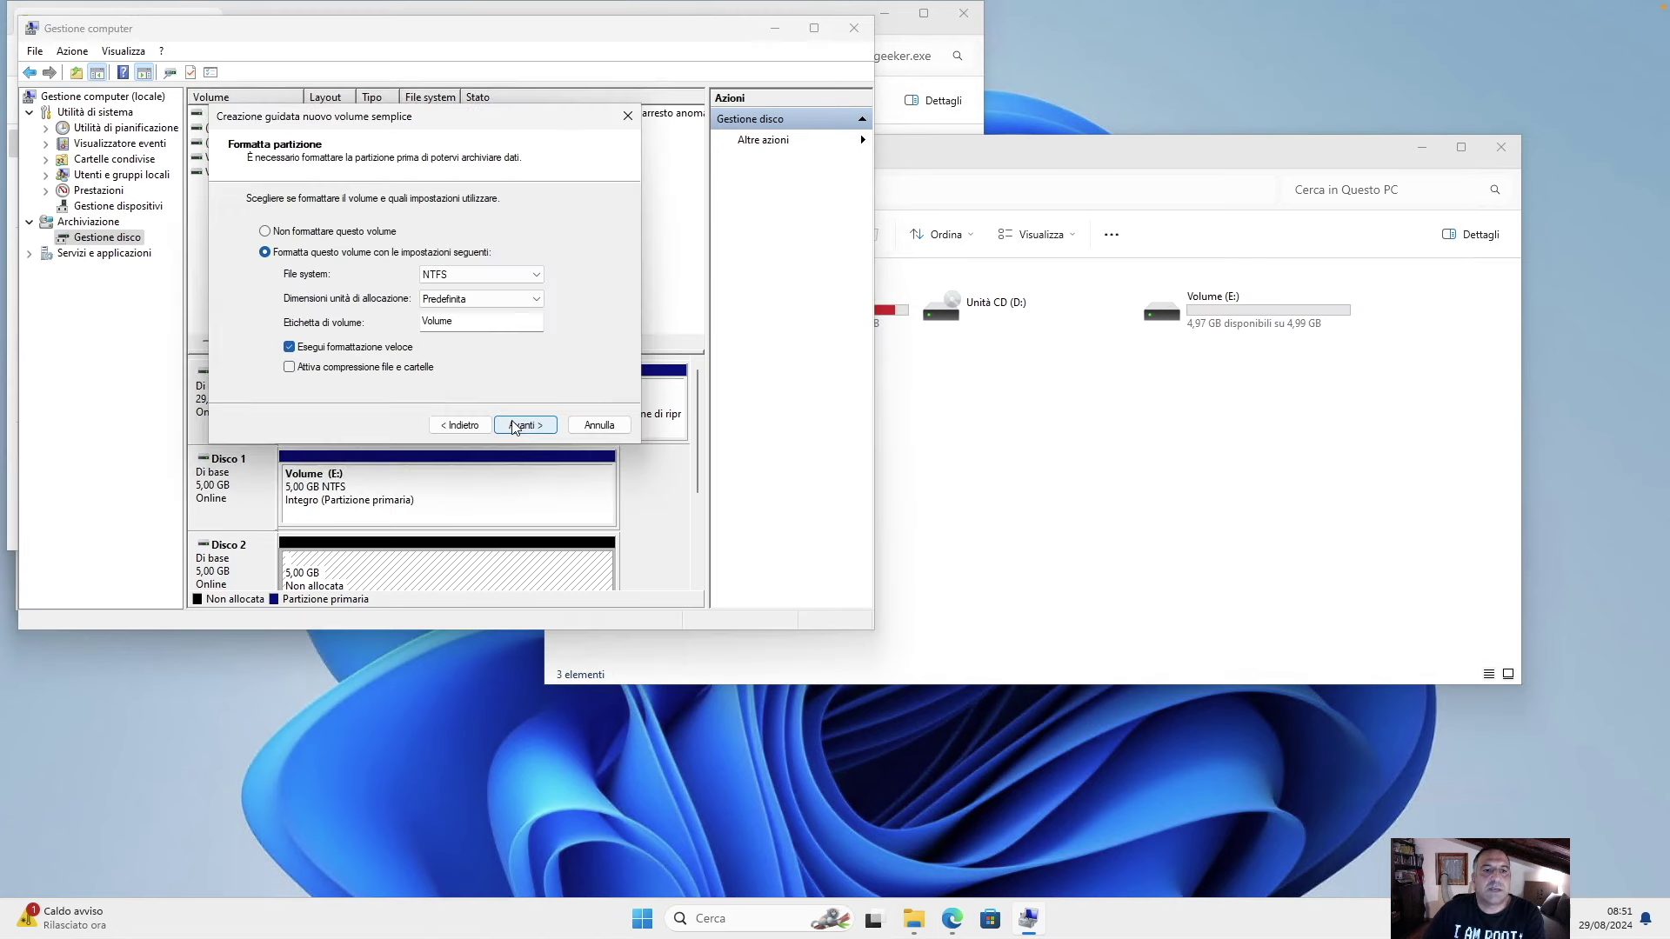
{"action": "left_click", "coordinate": [516, 426]}
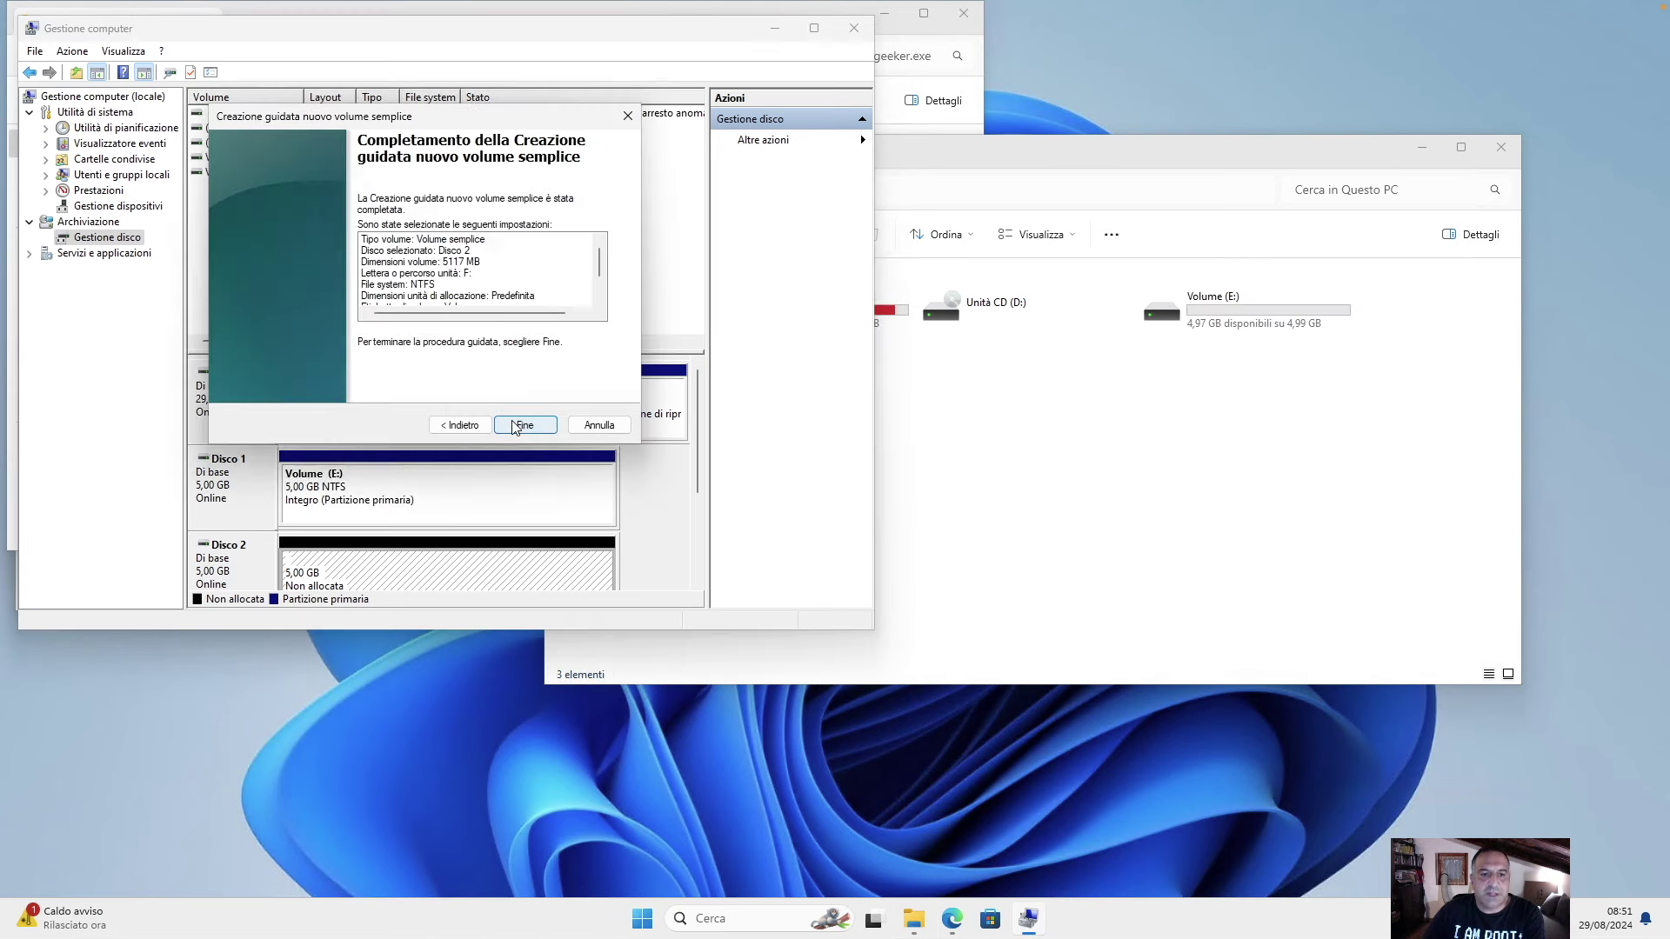
{"action": "left_click", "coordinate": [522, 425]}
{"action": "key", "text": "alt+F4"}
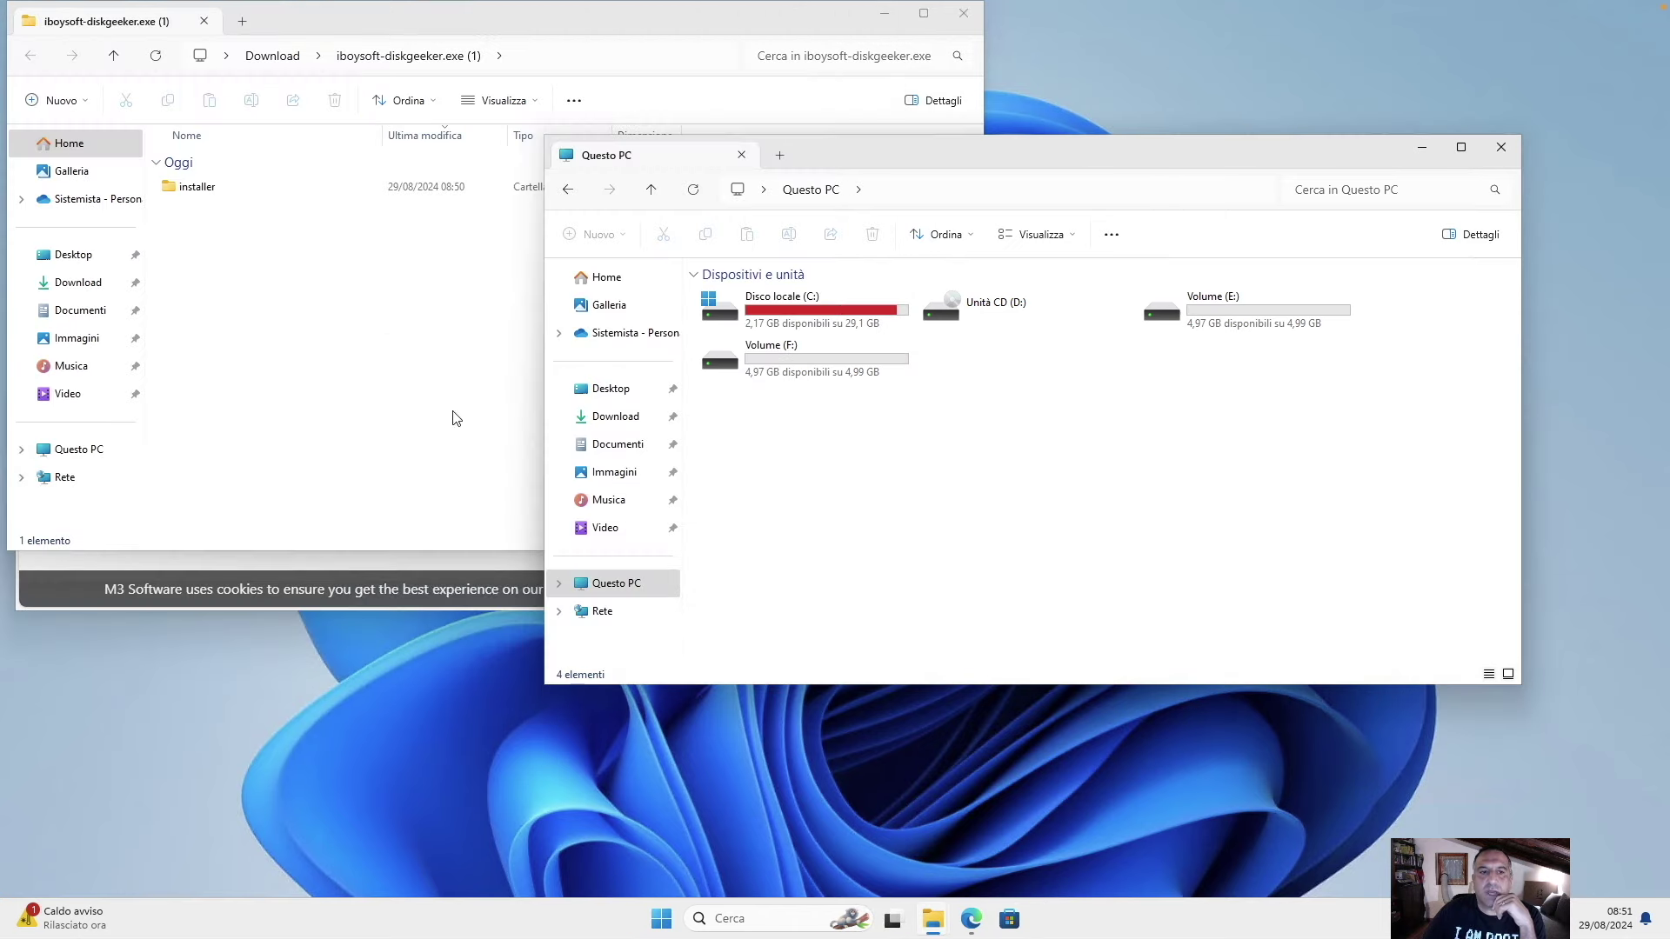
Launch the iboysoft-diskgeeker setup from the installer folder with English as the setup language.
{"action": "left_click", "coordinate": [180, 397]}
{"action": "double_click", "coordinate": [213, 186]}
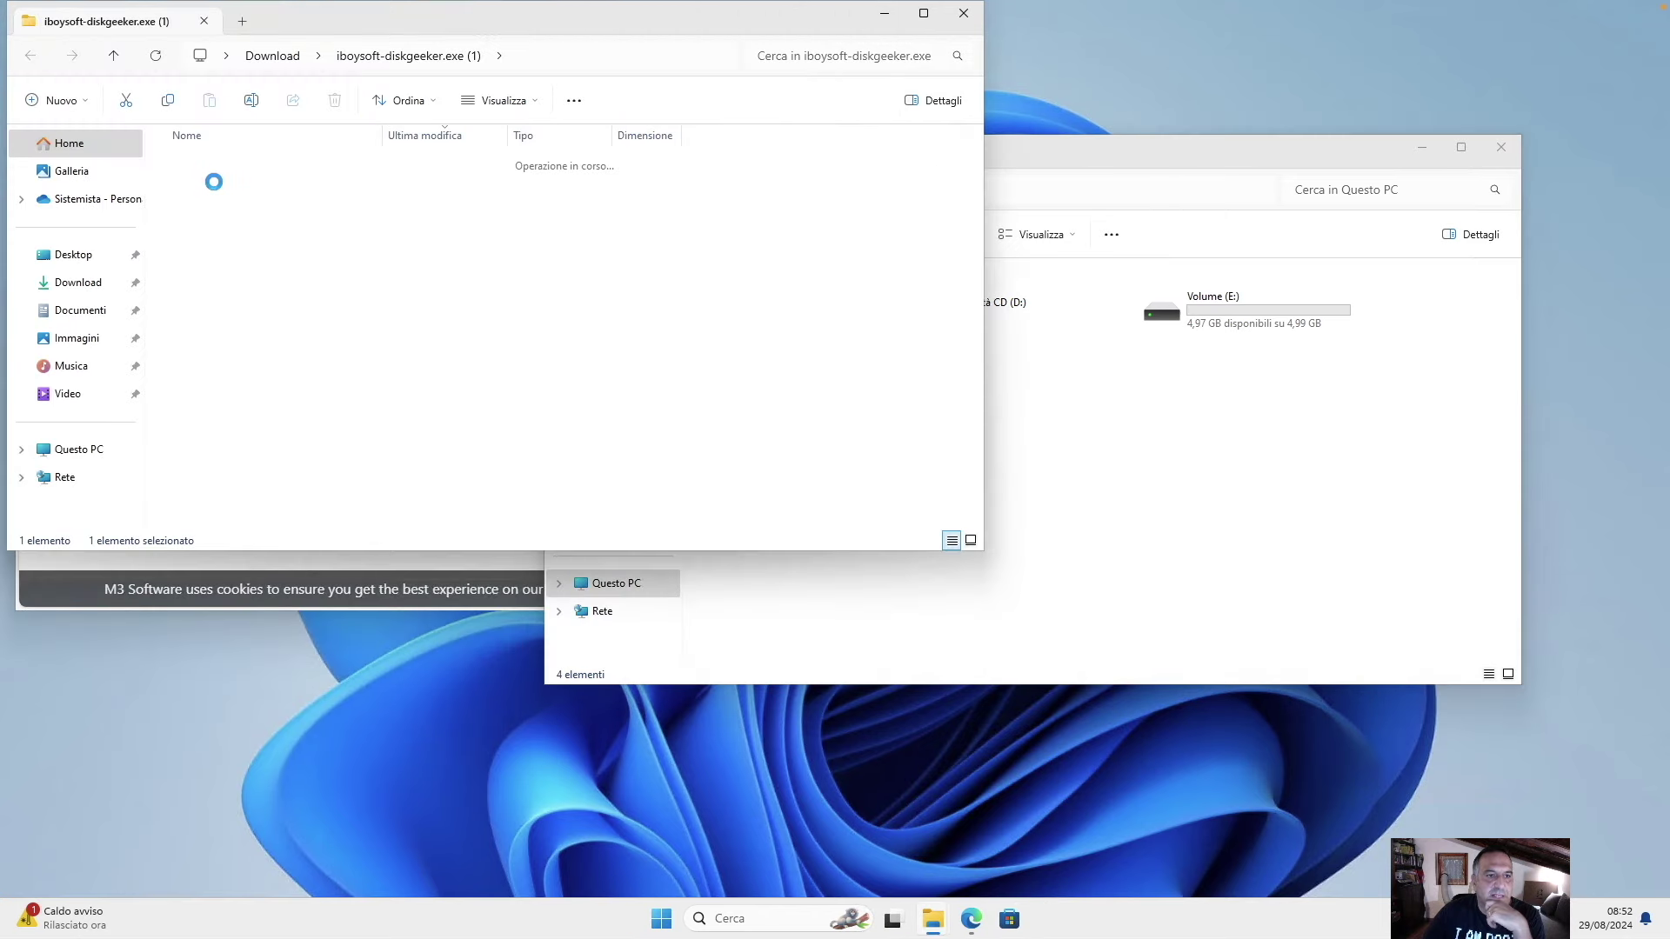
{"action": "double_click", "coordinate": [217, 188]}
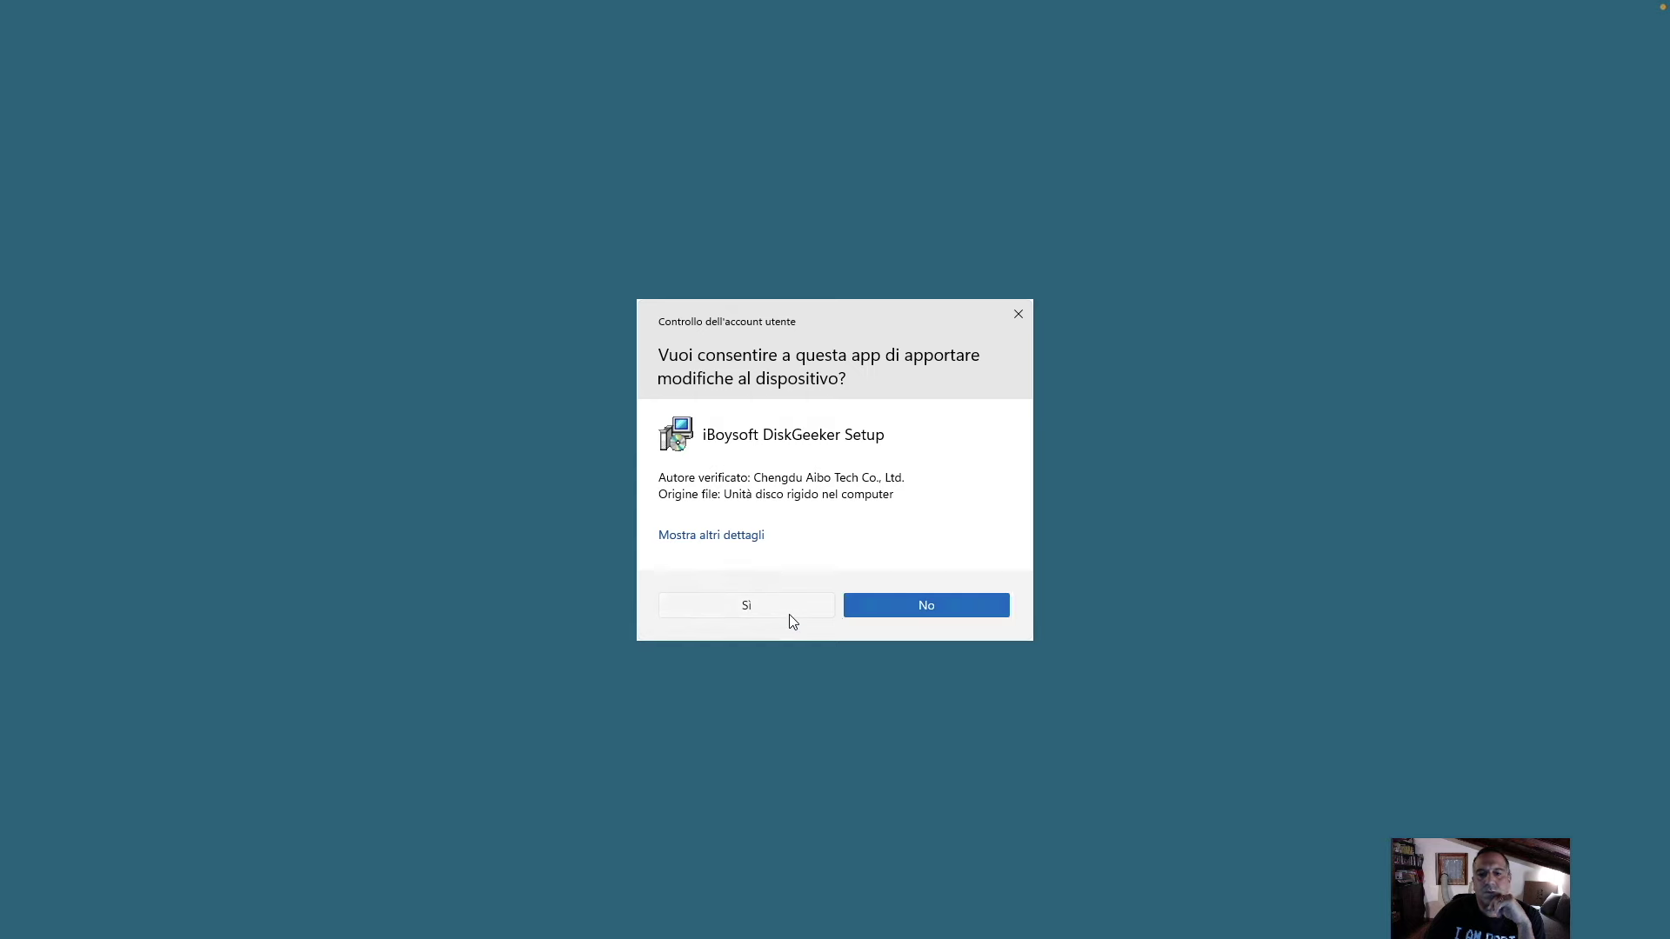
{"action": "left_click", "coordinate": [789, 614]}
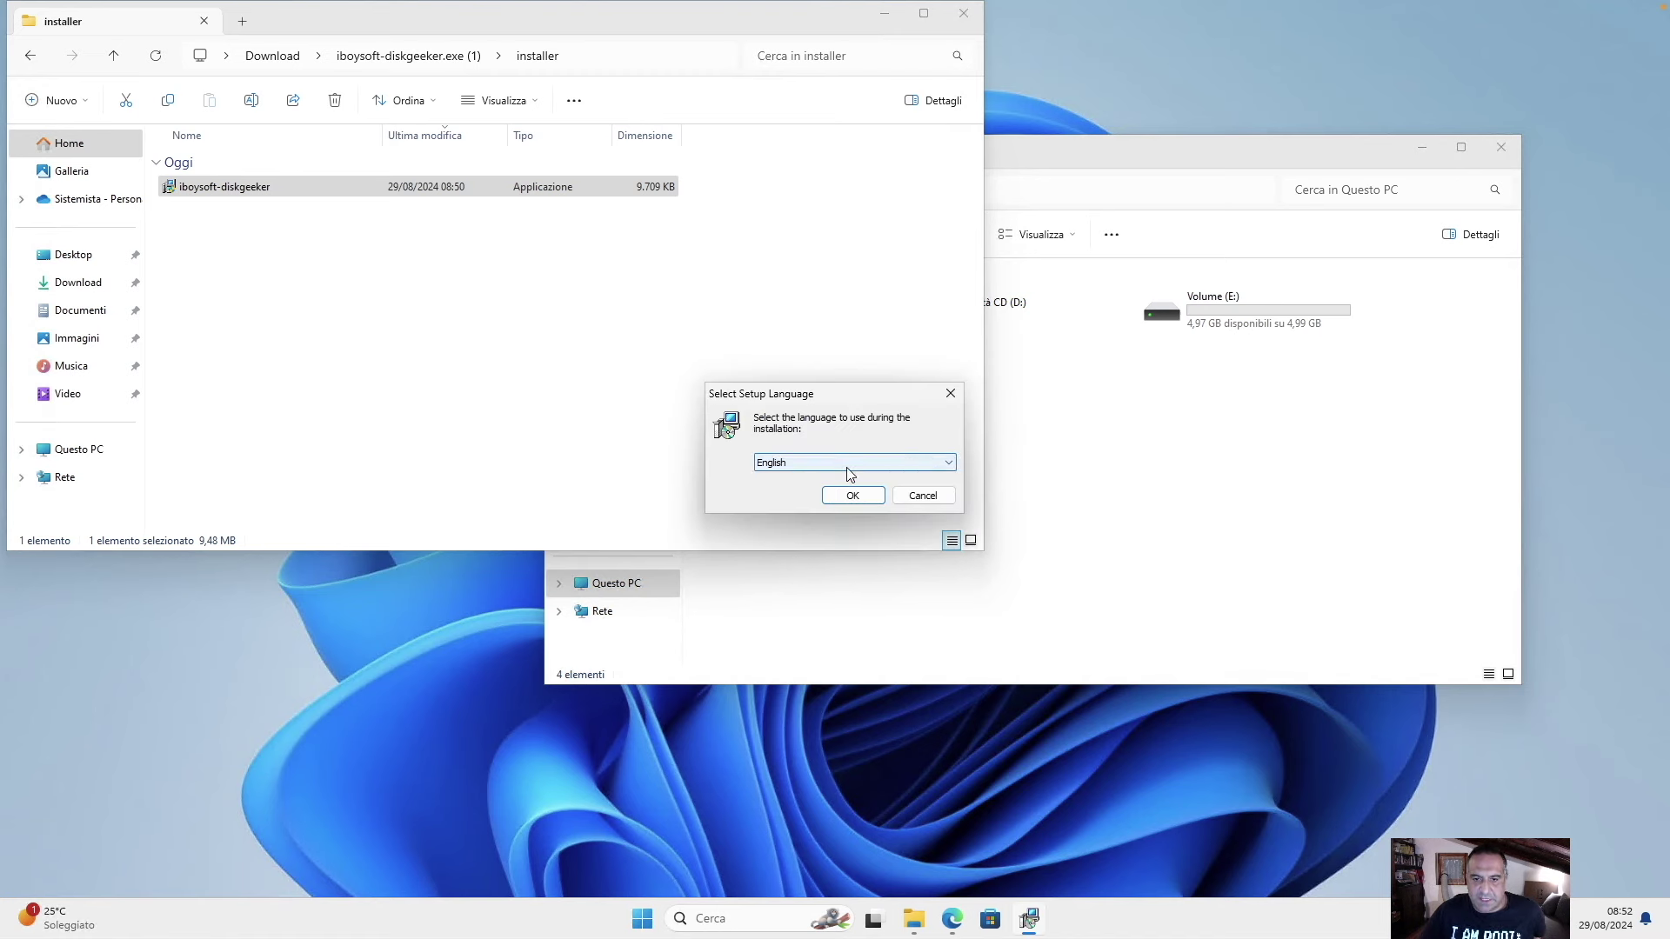
{"action": "left_click", "coordinate": [848, 466]}
{"action": "left_click", "coordinate": [847, 467]}
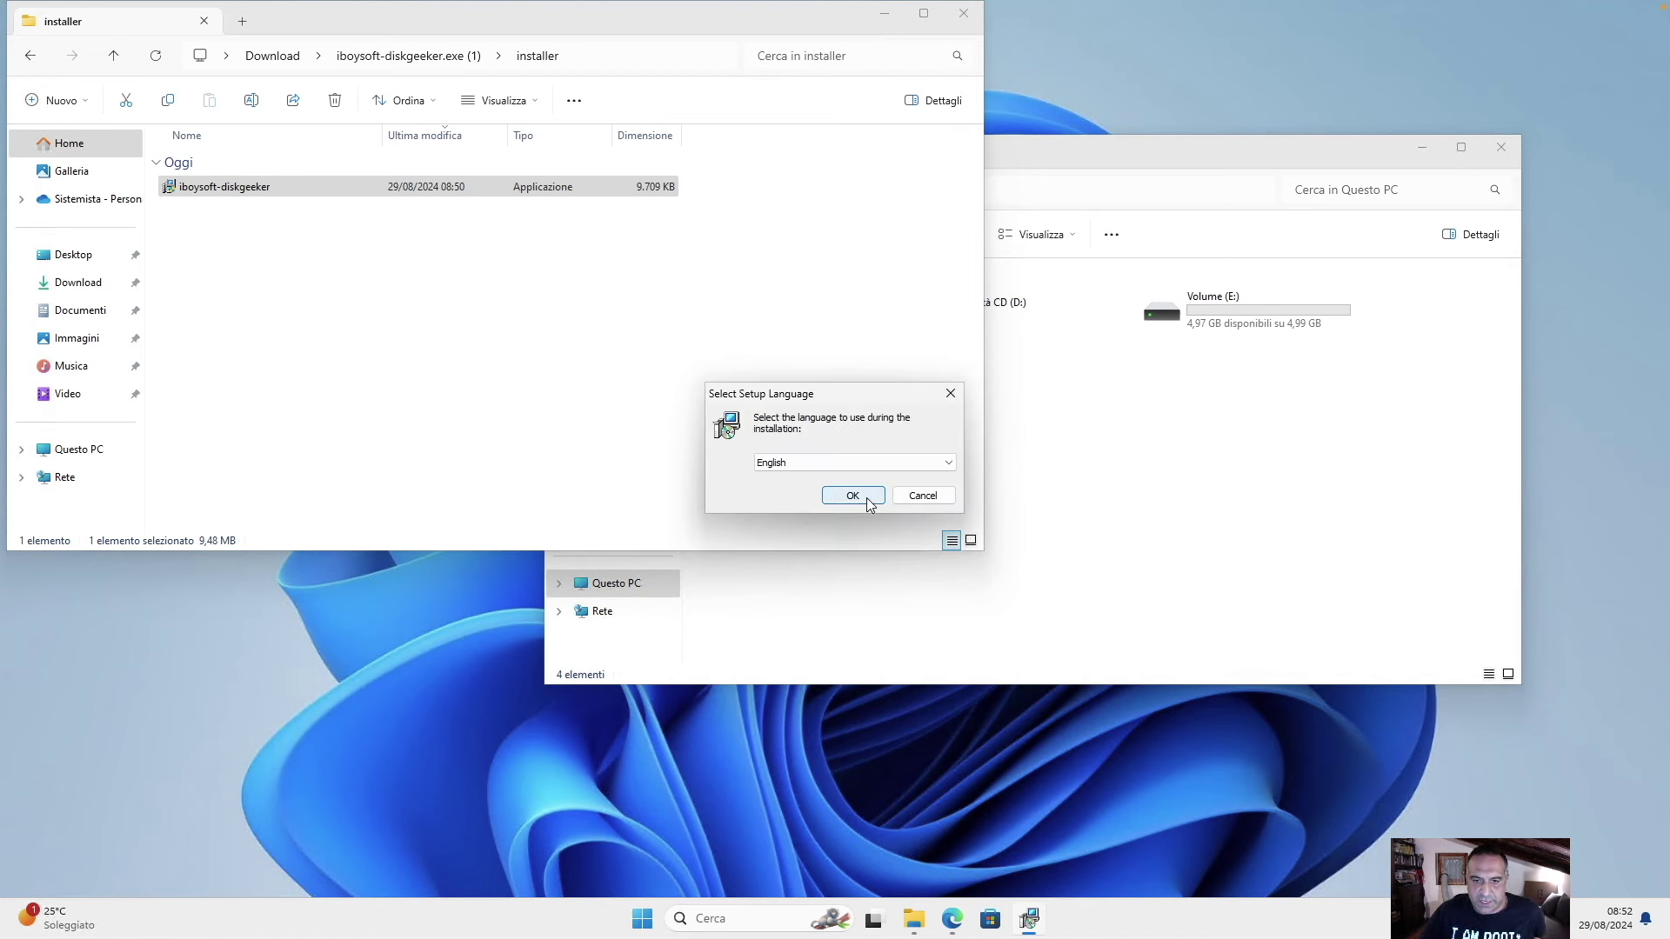
{"action": "left_click", "coordinate": [866, 498]}
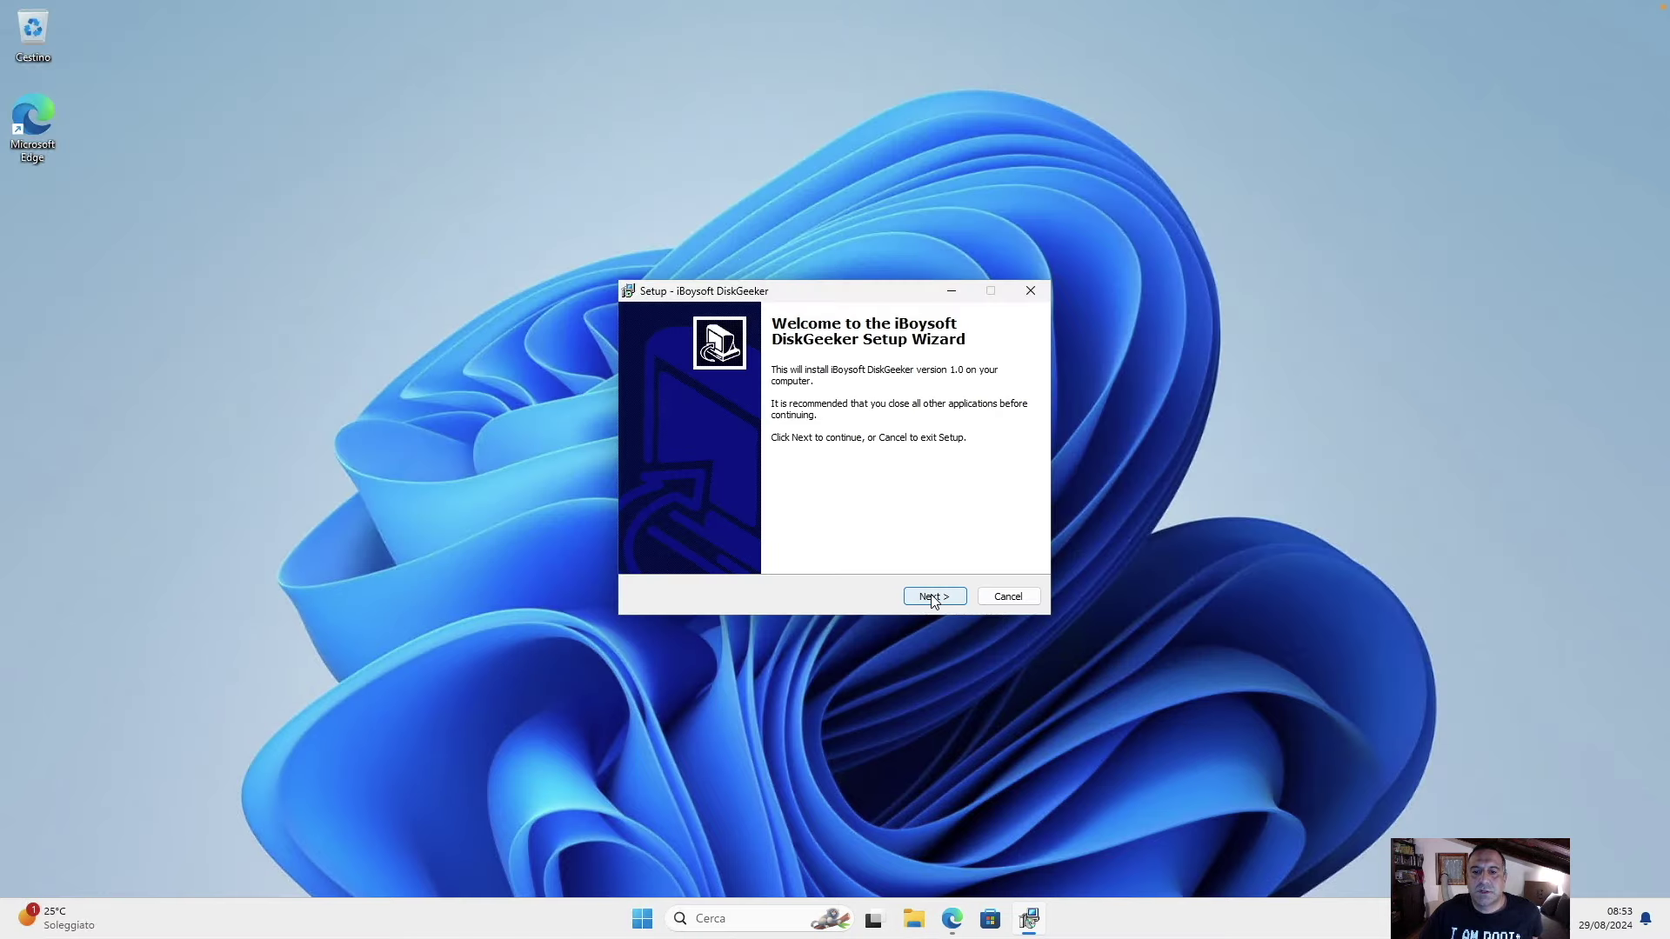
Accept the licence, keep the default location and desktop icon, install, and finish setup.
{"action": "left_click", "coordinate": [933, 597]}
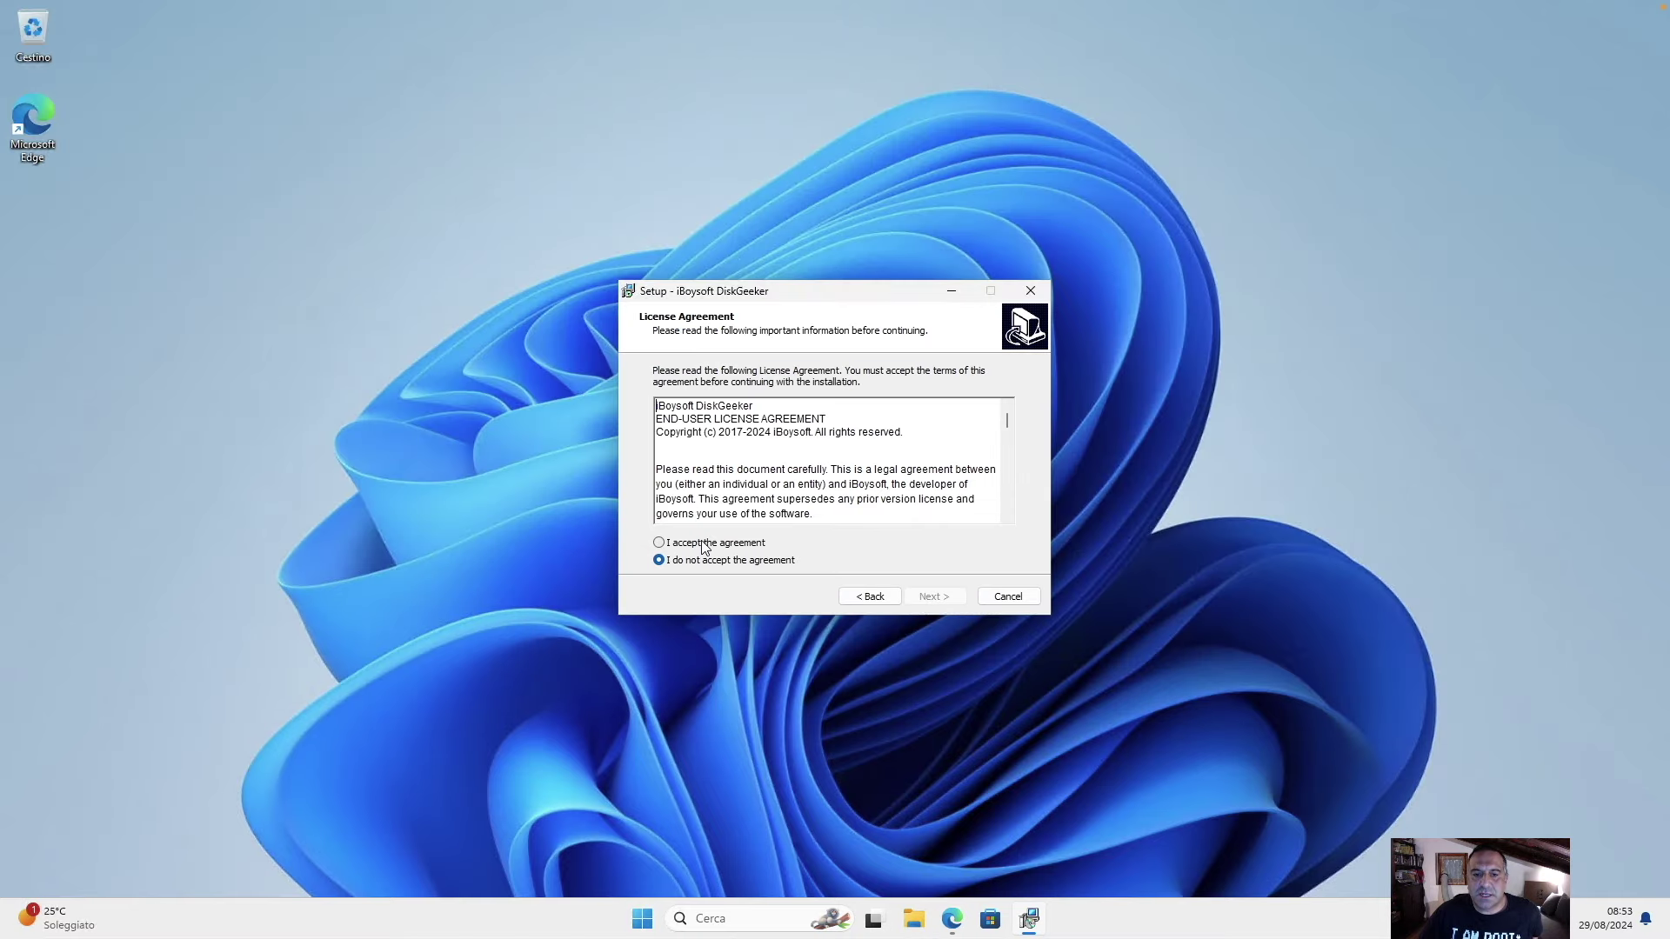
{"action": "left_click", "coordinate": [702, 544]}
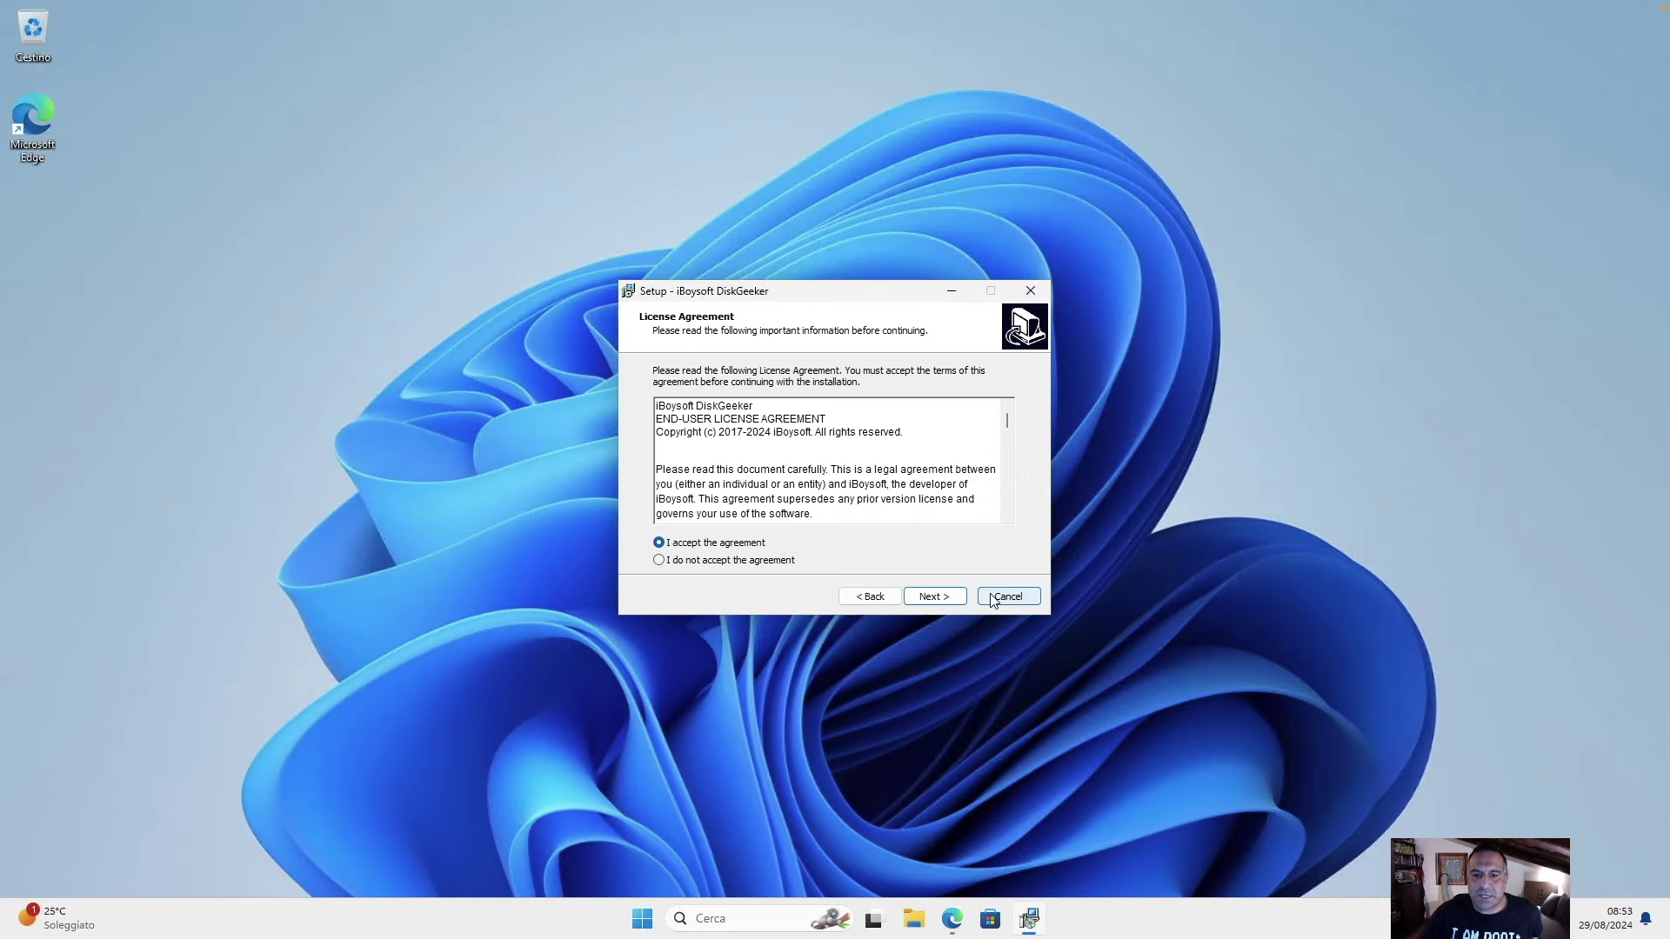
{"action": "left_click", "coordinate": [931, 597]}
{"action": "left_click", "coordinate": [929, 598]}
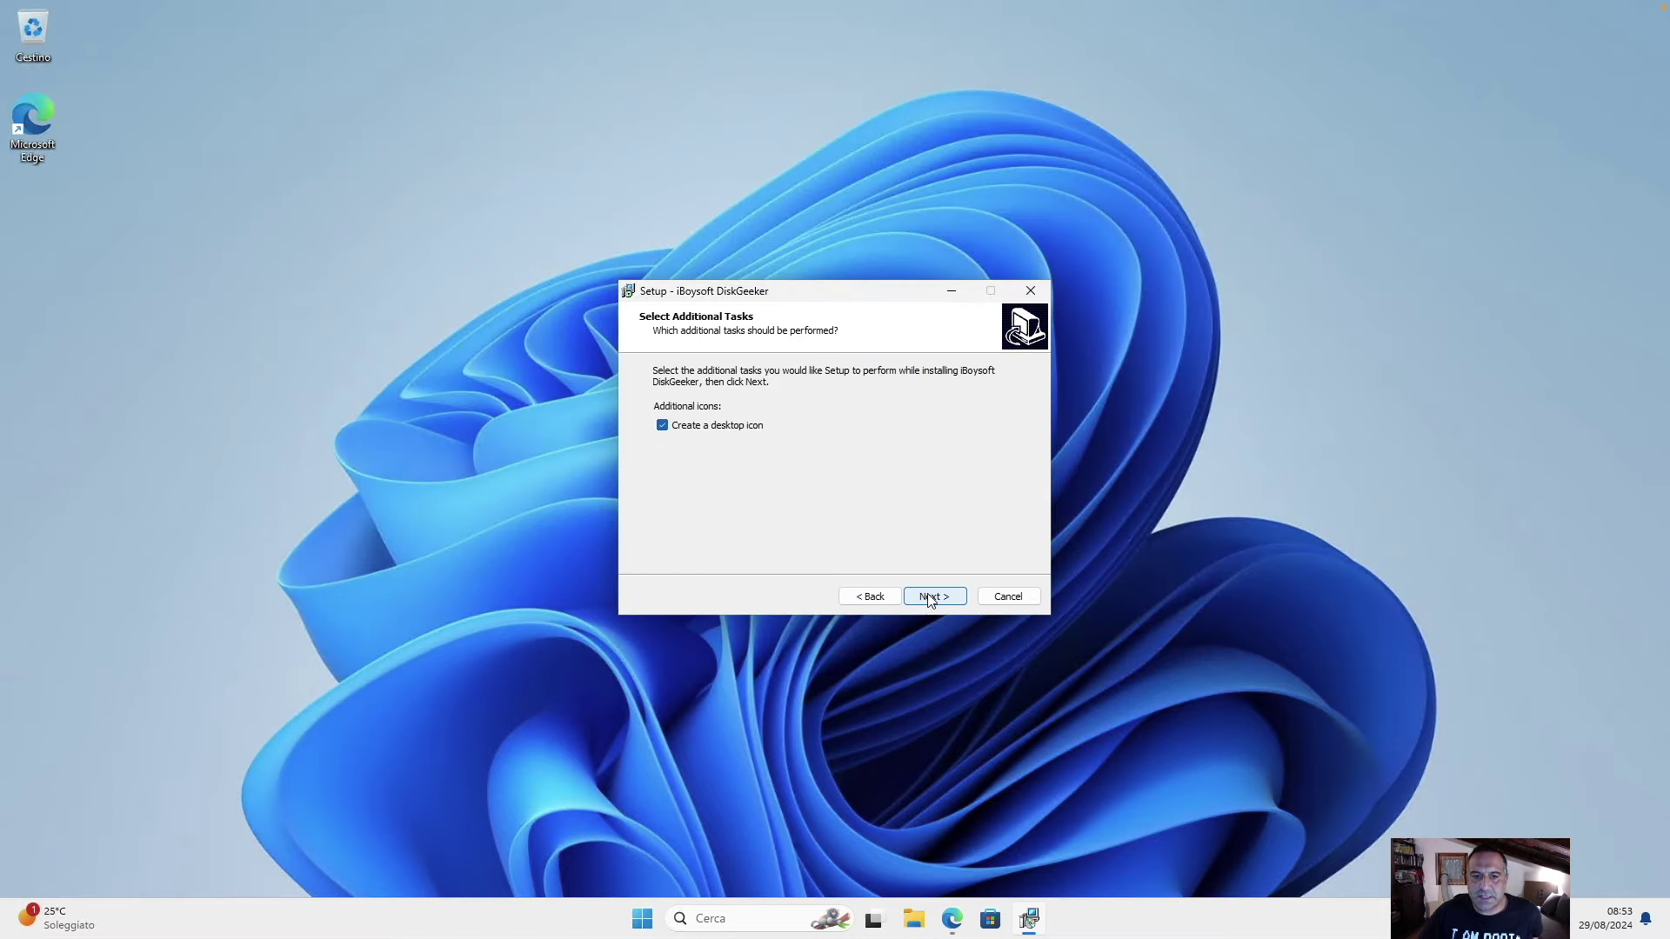
{"action": "left_click", "coordinate": [928, 598]}
{"action": "left_click", "coordinate": [929, 598]}
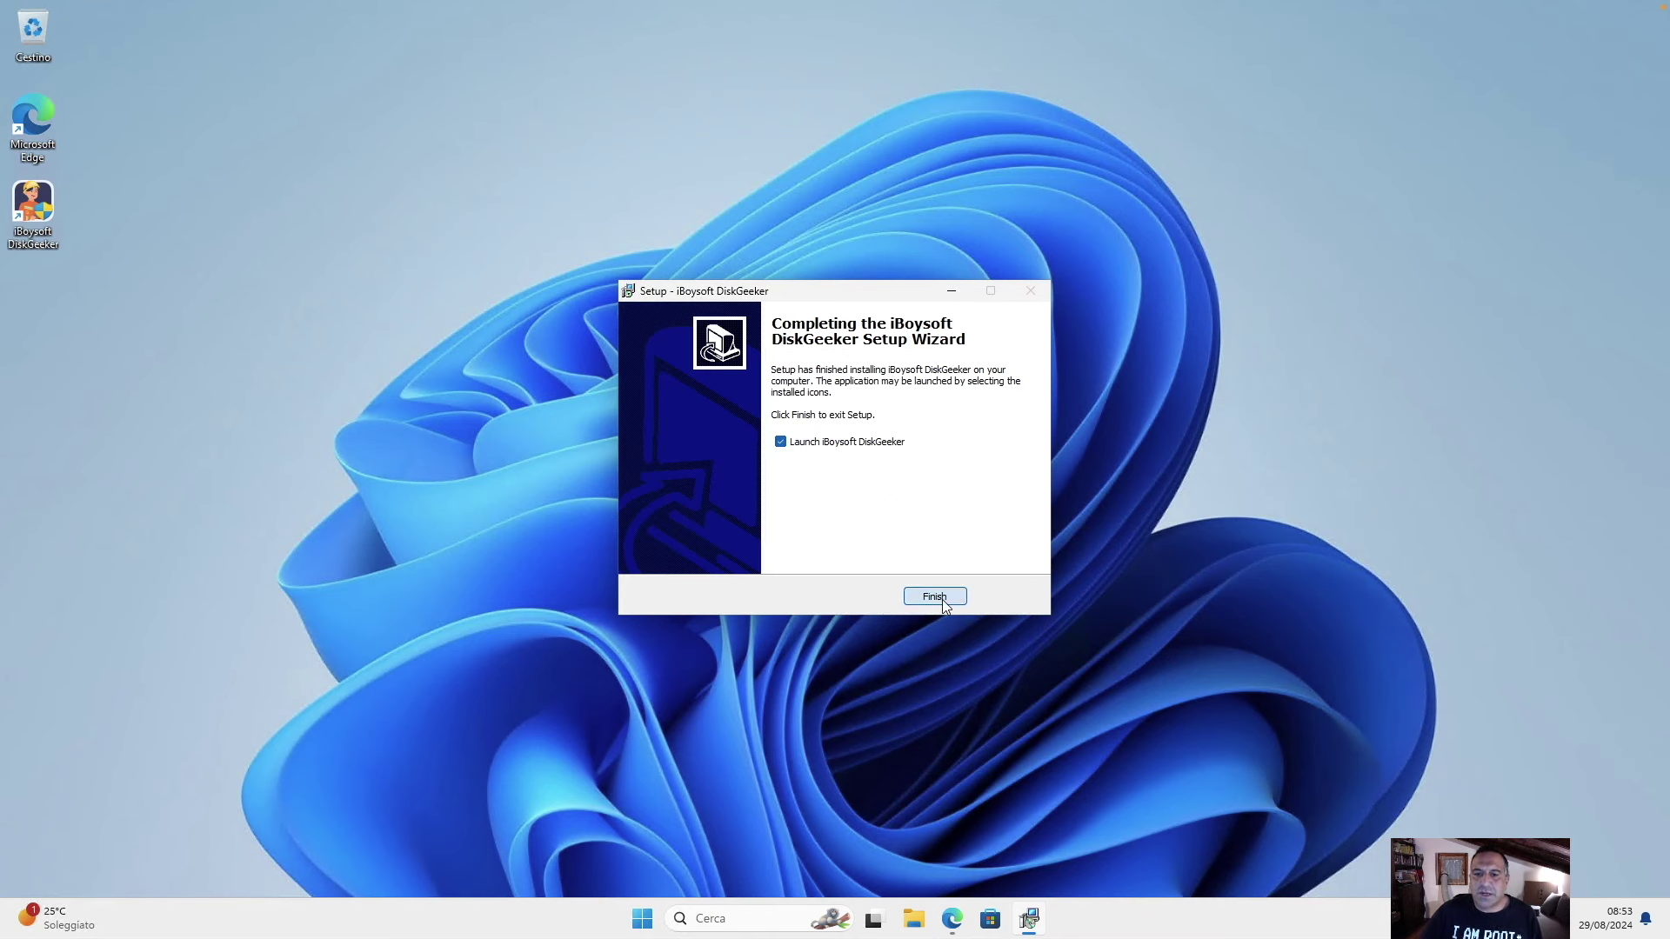
{"action": "left_click", "coordinate": [935, 599]}
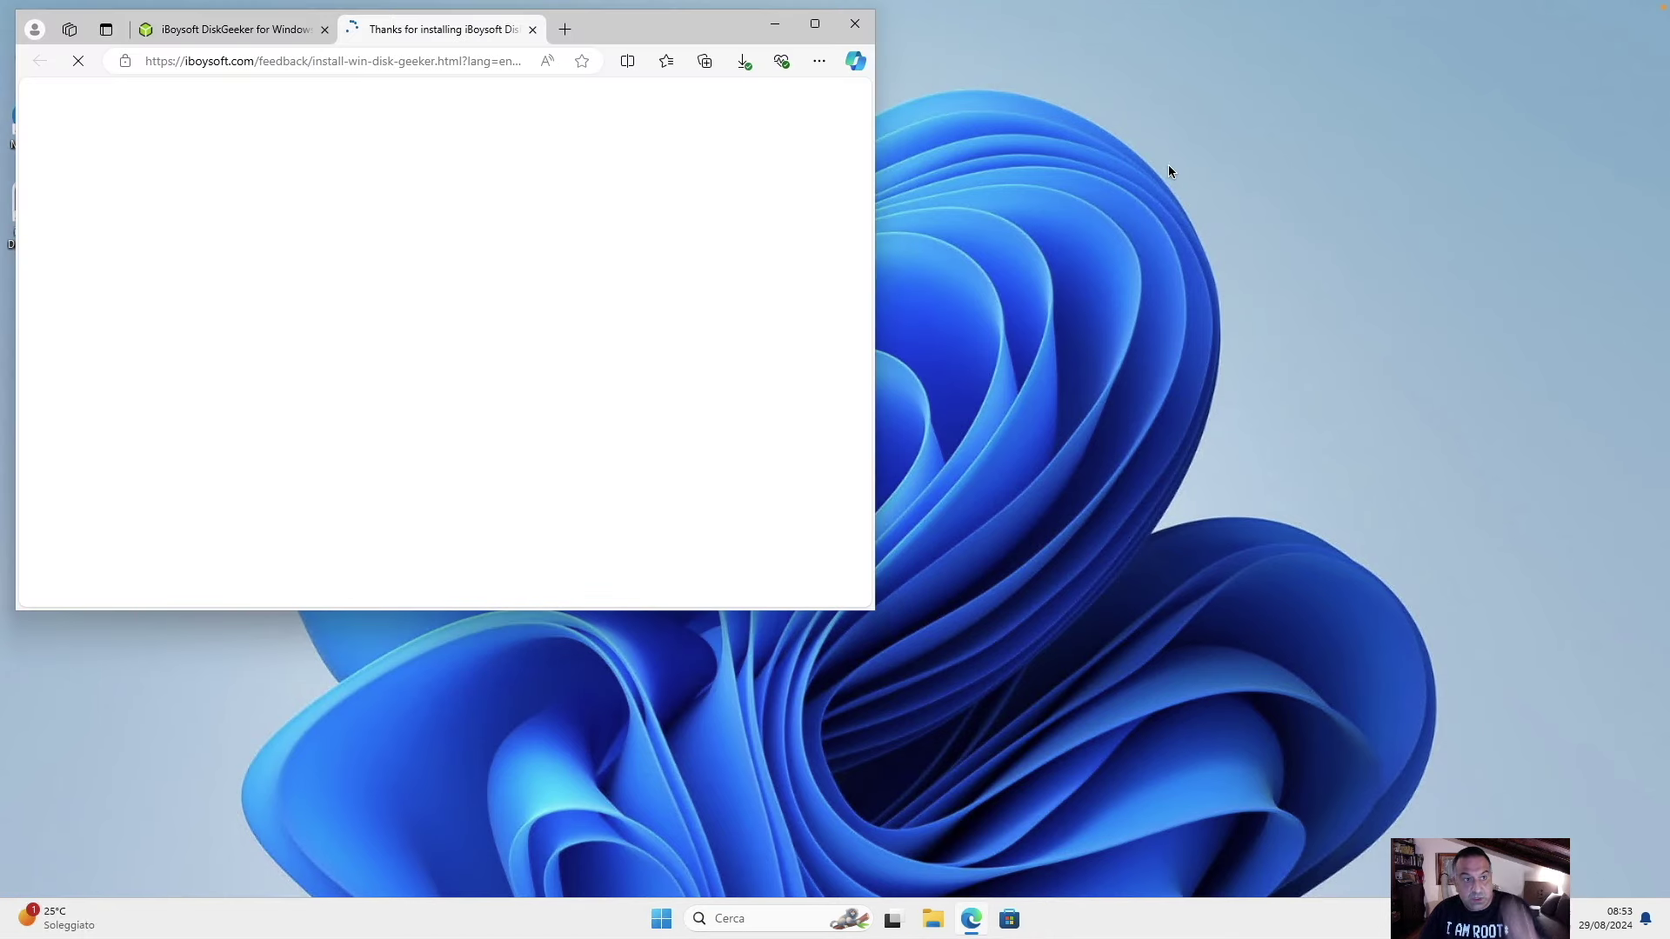
Maximize Edge and scroll through the Thanks for Installing page with the edition prices.
{"action": "left_click", "coordinate": [815, 23]}
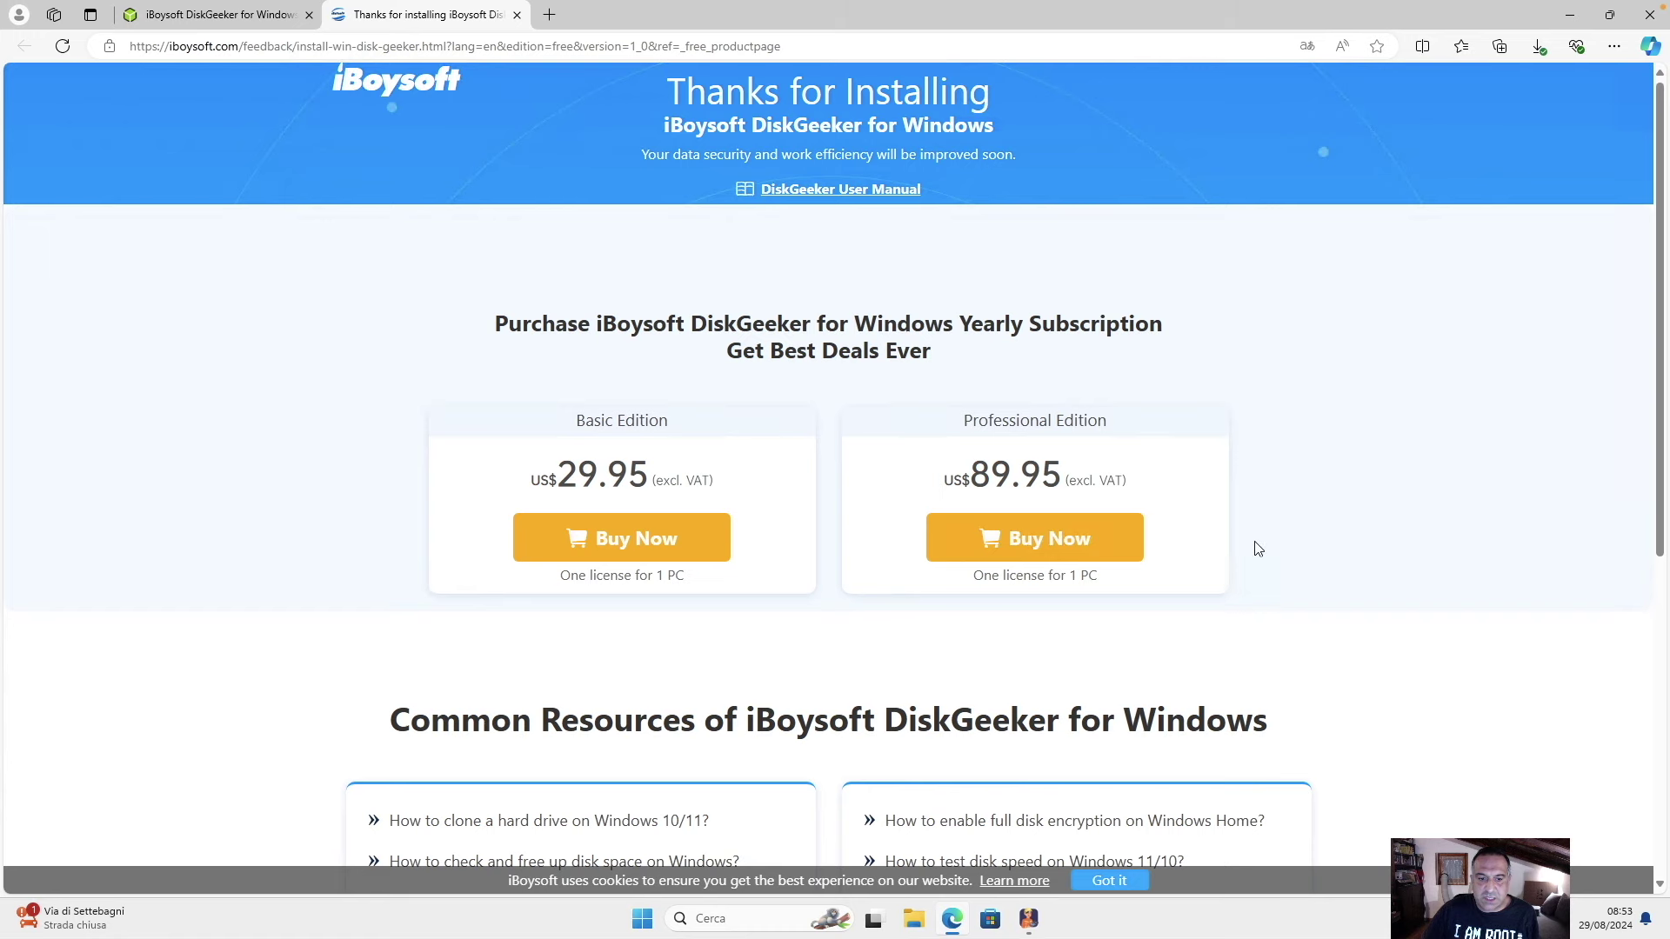
{"action": "scroll", "coordinate": [1234, 574], "scroll_direction": "down", "scroll_amount": 1}
{"action": "scroll", "coordinate": [1234, 574], "scroll_direction": "up", "scroll_amount": 1}
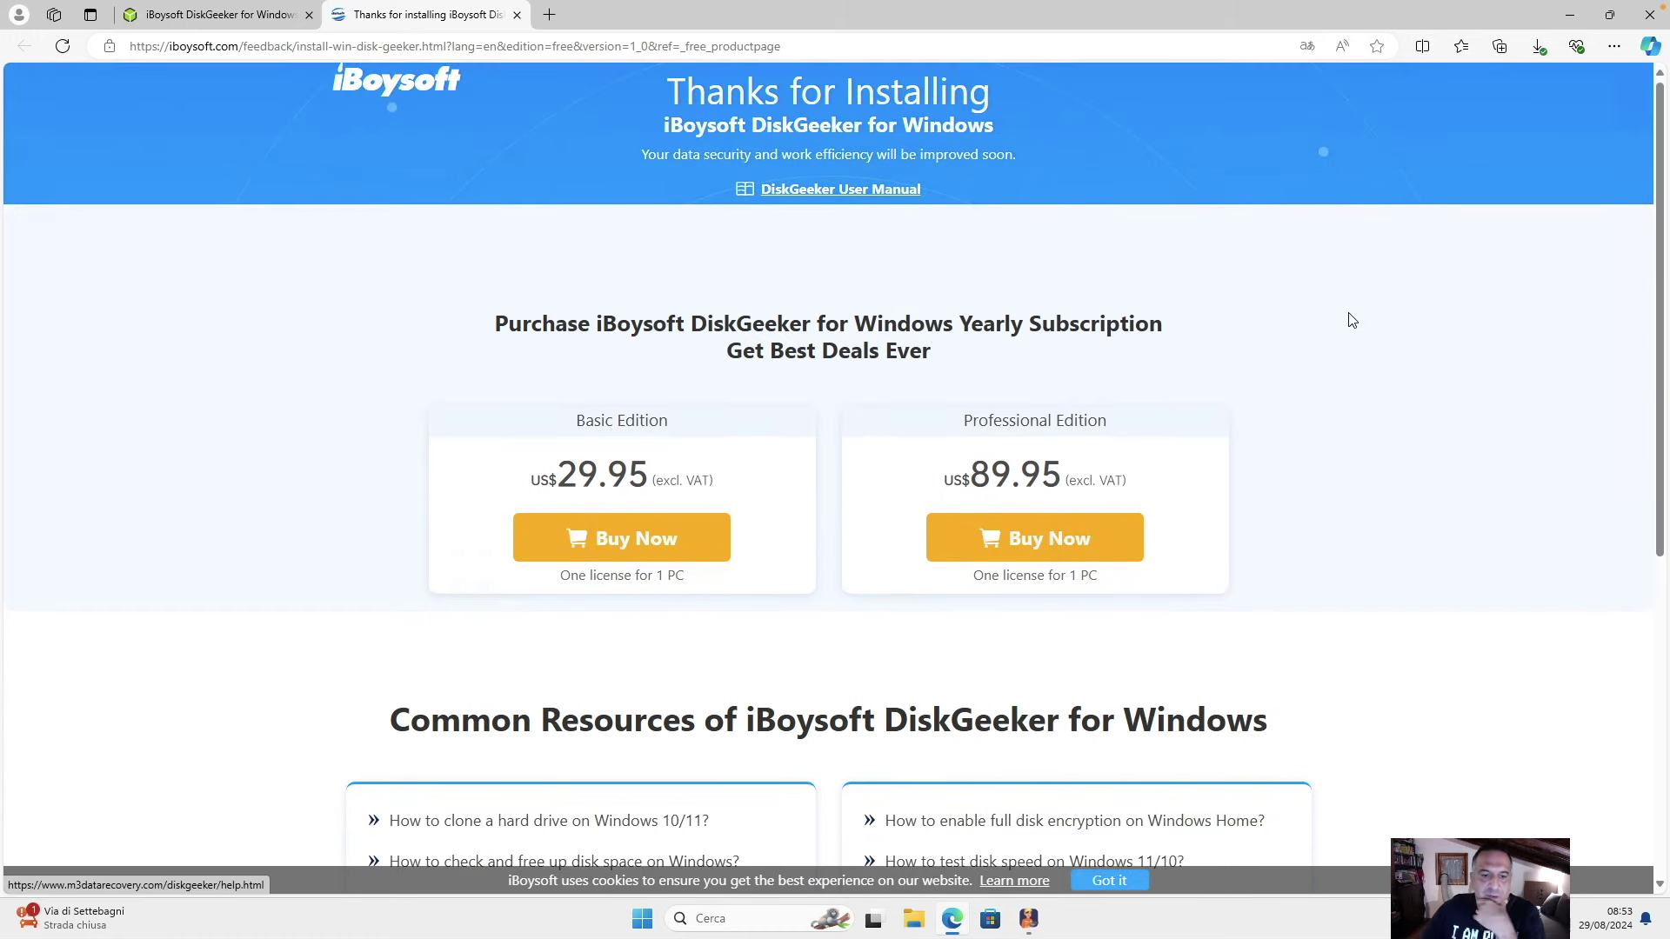
{"action": "scroll", "coordinate": [1348, 316], "scroll_direction": "down", "scroll_amount": 2}
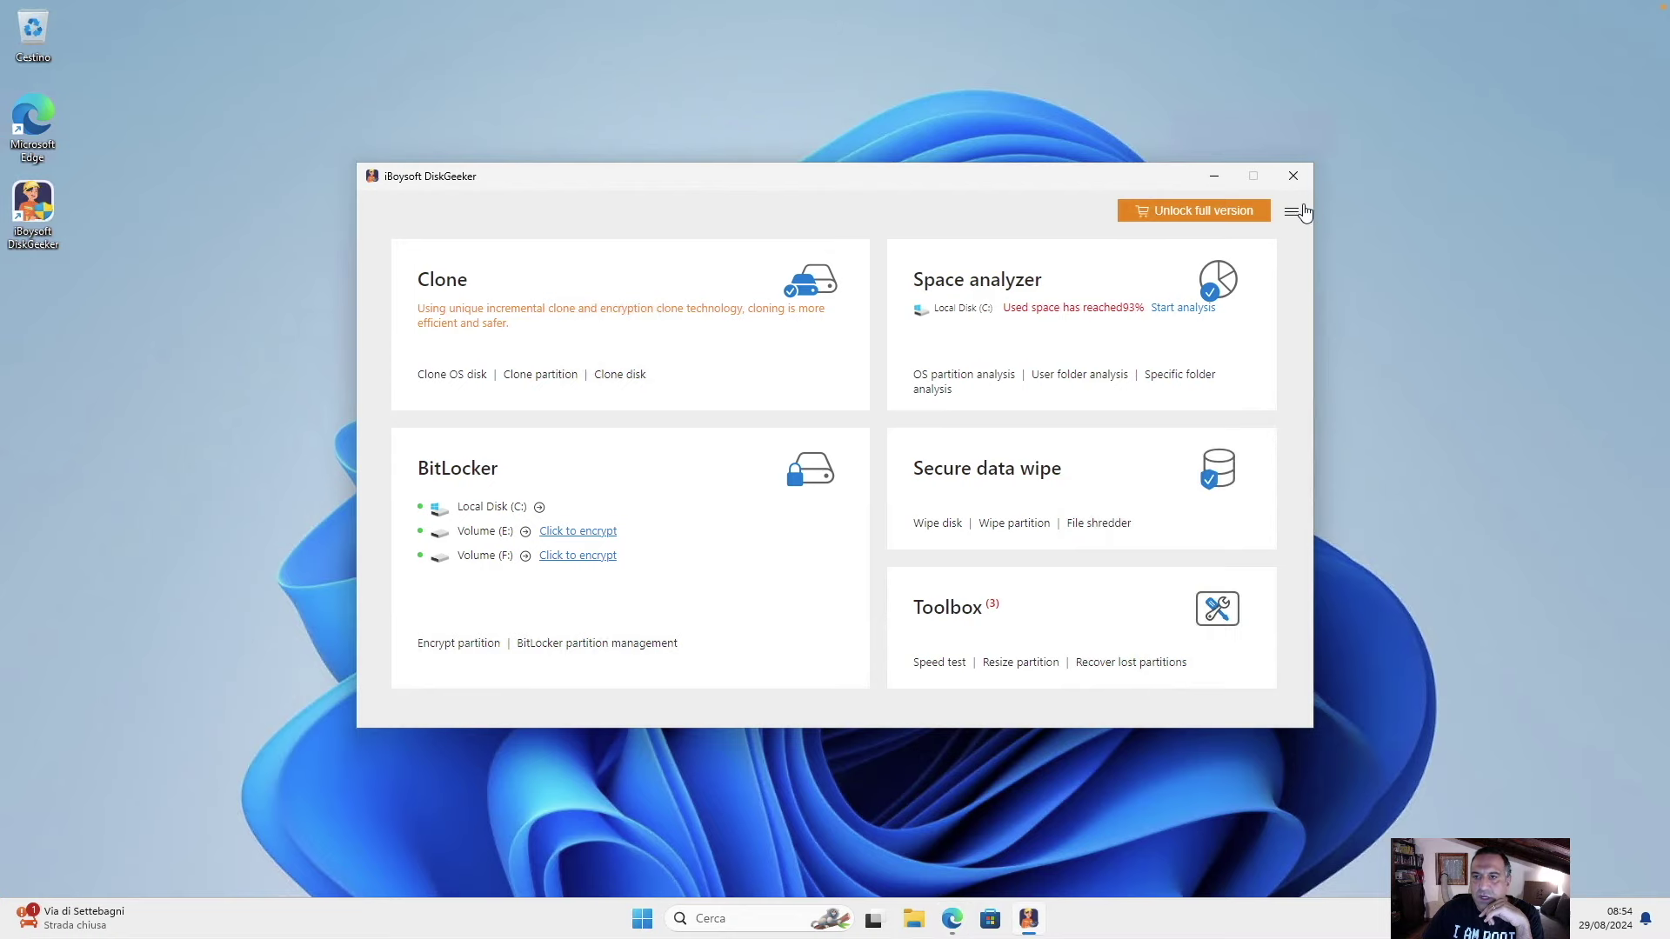
Activate the Professional licence with the licence key, confirm success, and move the window up-left.
{"action": "left_click", "coordinate": [1238, 213]}
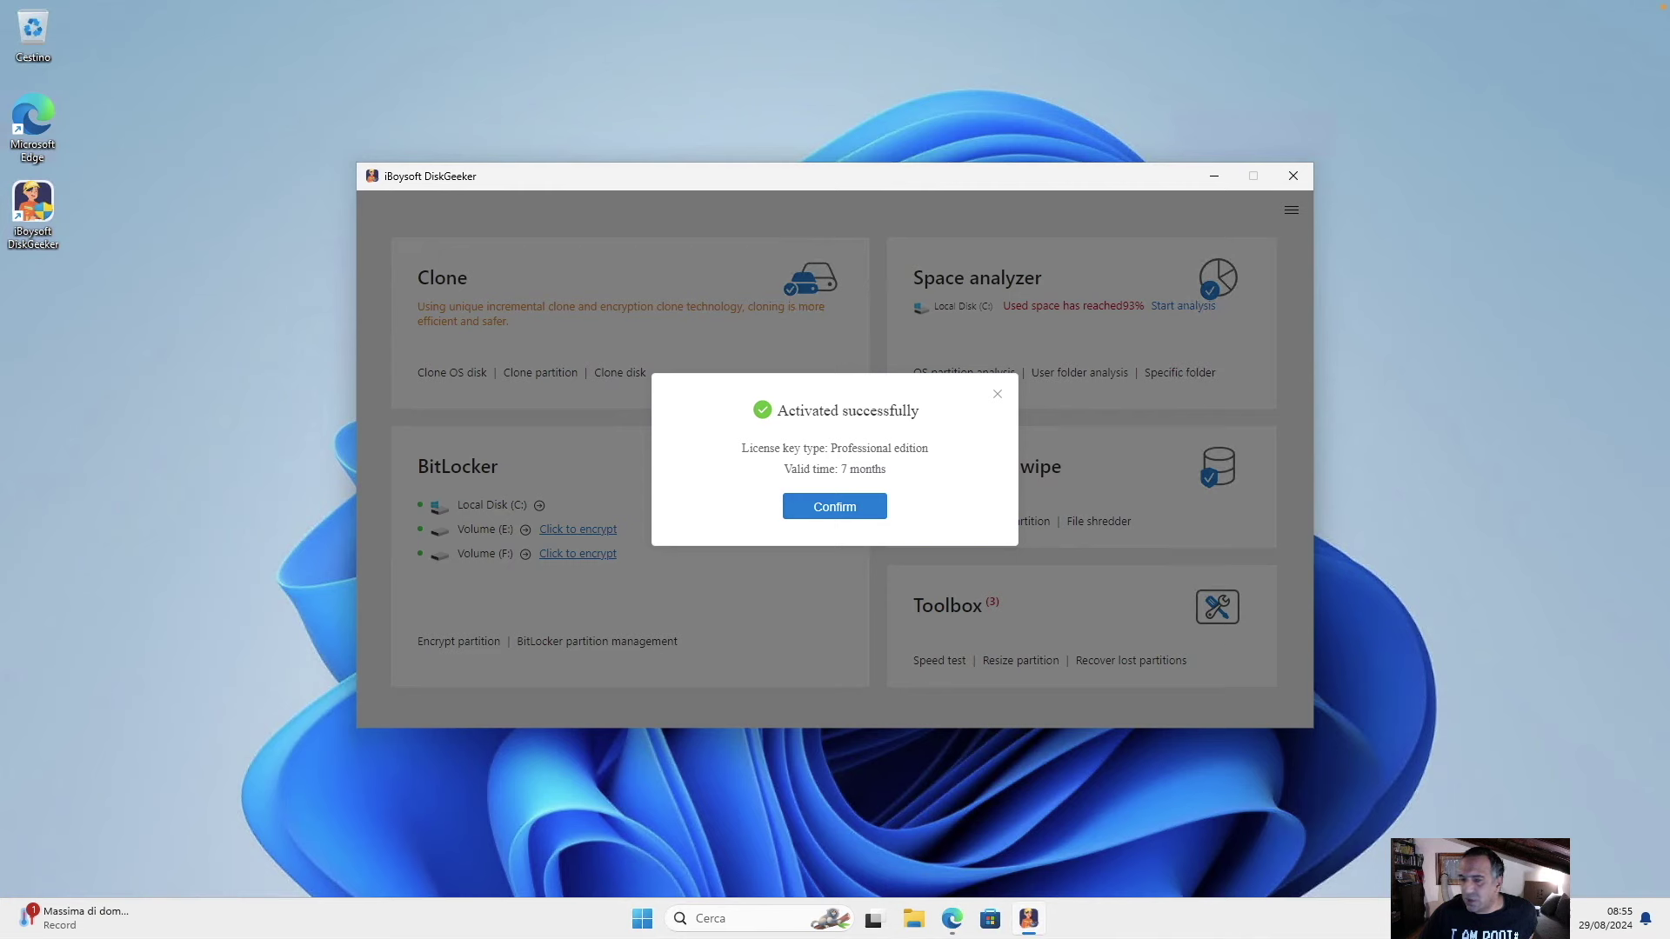
{"action": "left_click", "coordinate": [794, 513]}
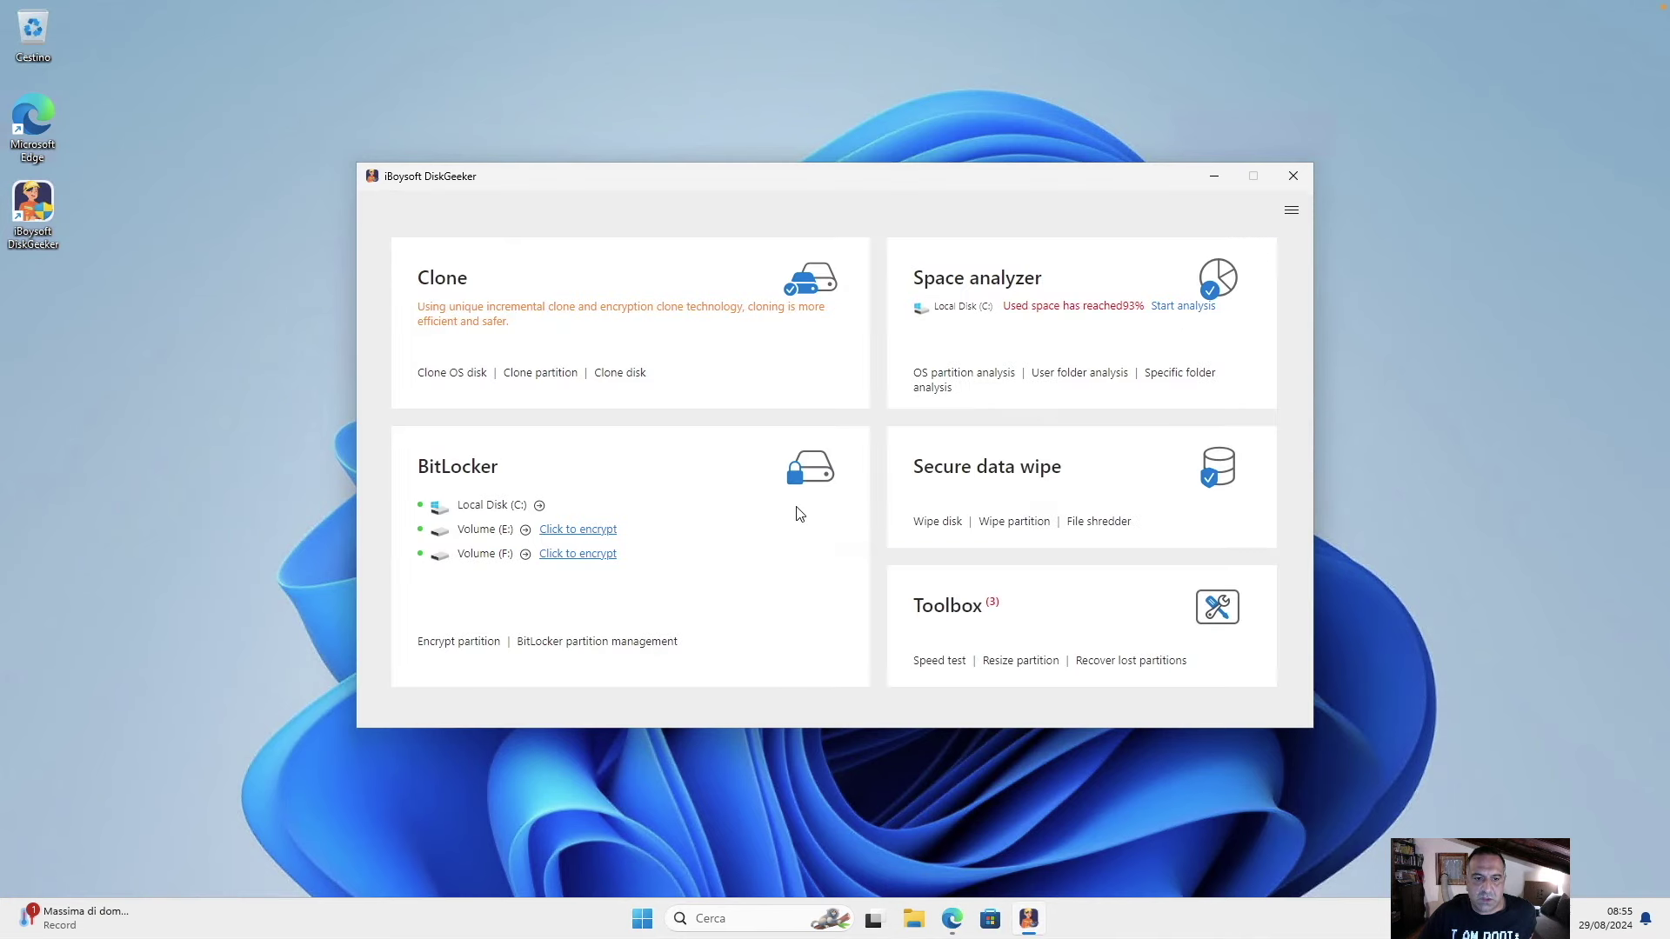
{"action": "mouse_move", "coordinate": [708, 179]}
{"action": "left_mouse_down"}
{"action": "mouse_move", "coordinate": [541, 128]}
{"action": "mouse_move", "coordinate": [629, 123]}
{"action": "left_mouse_up"}
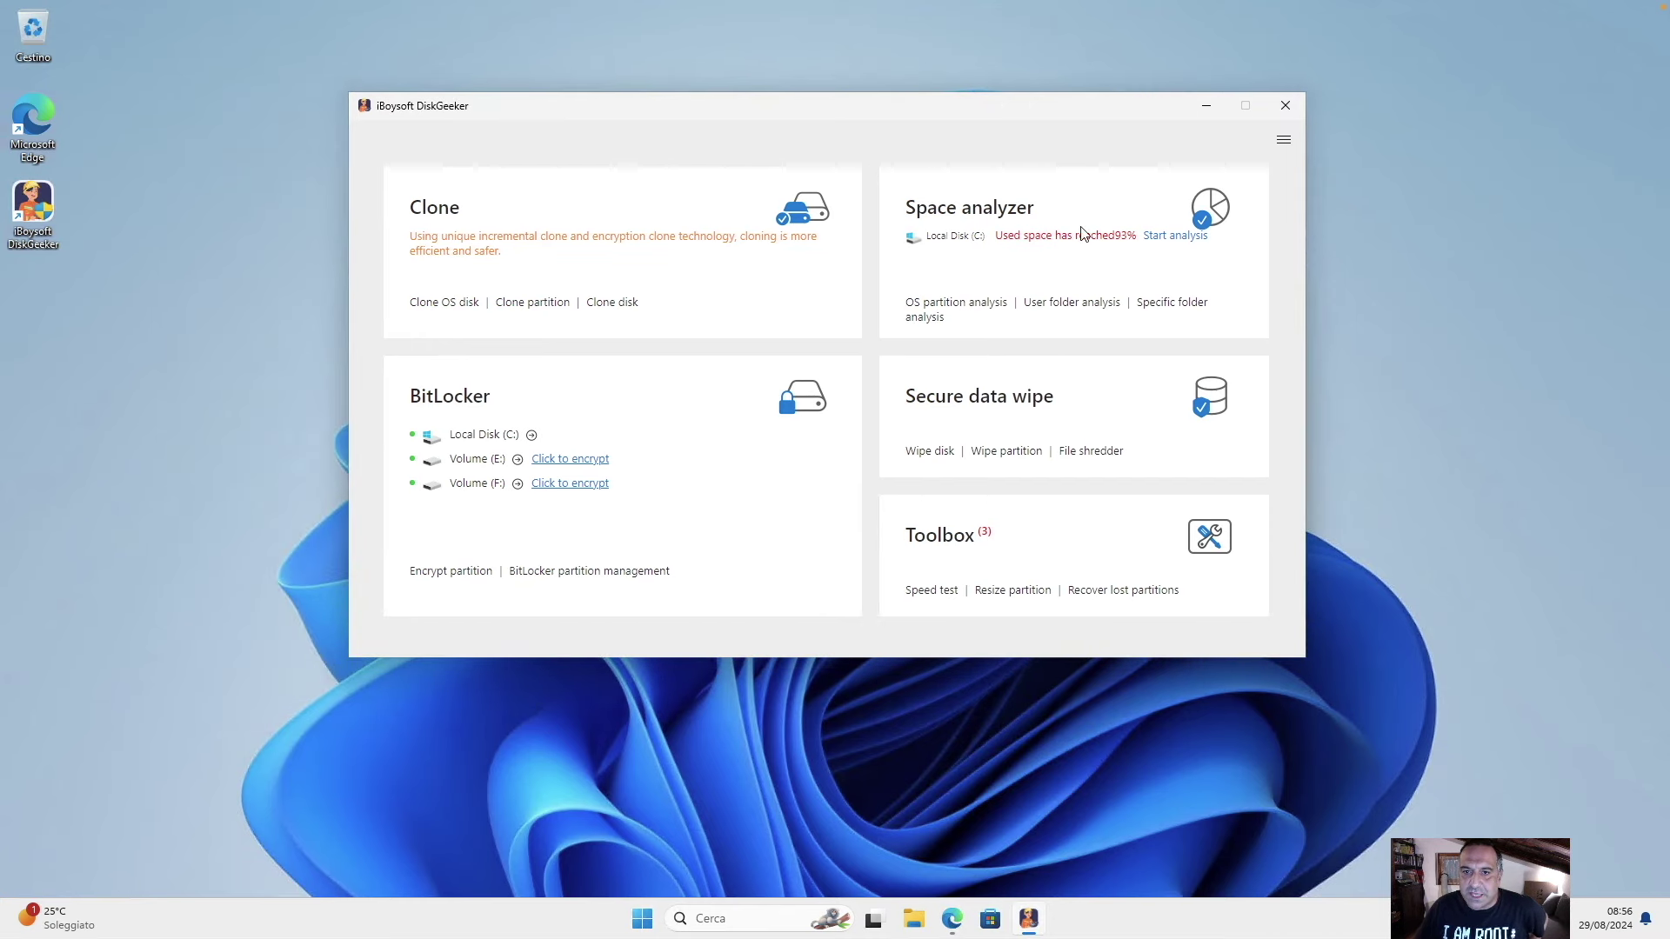
Start the Space analyzer's OS partition analysis, then open File Explorer during the scan.
{"action": "left_click", "coordinate": [1032, 249]}
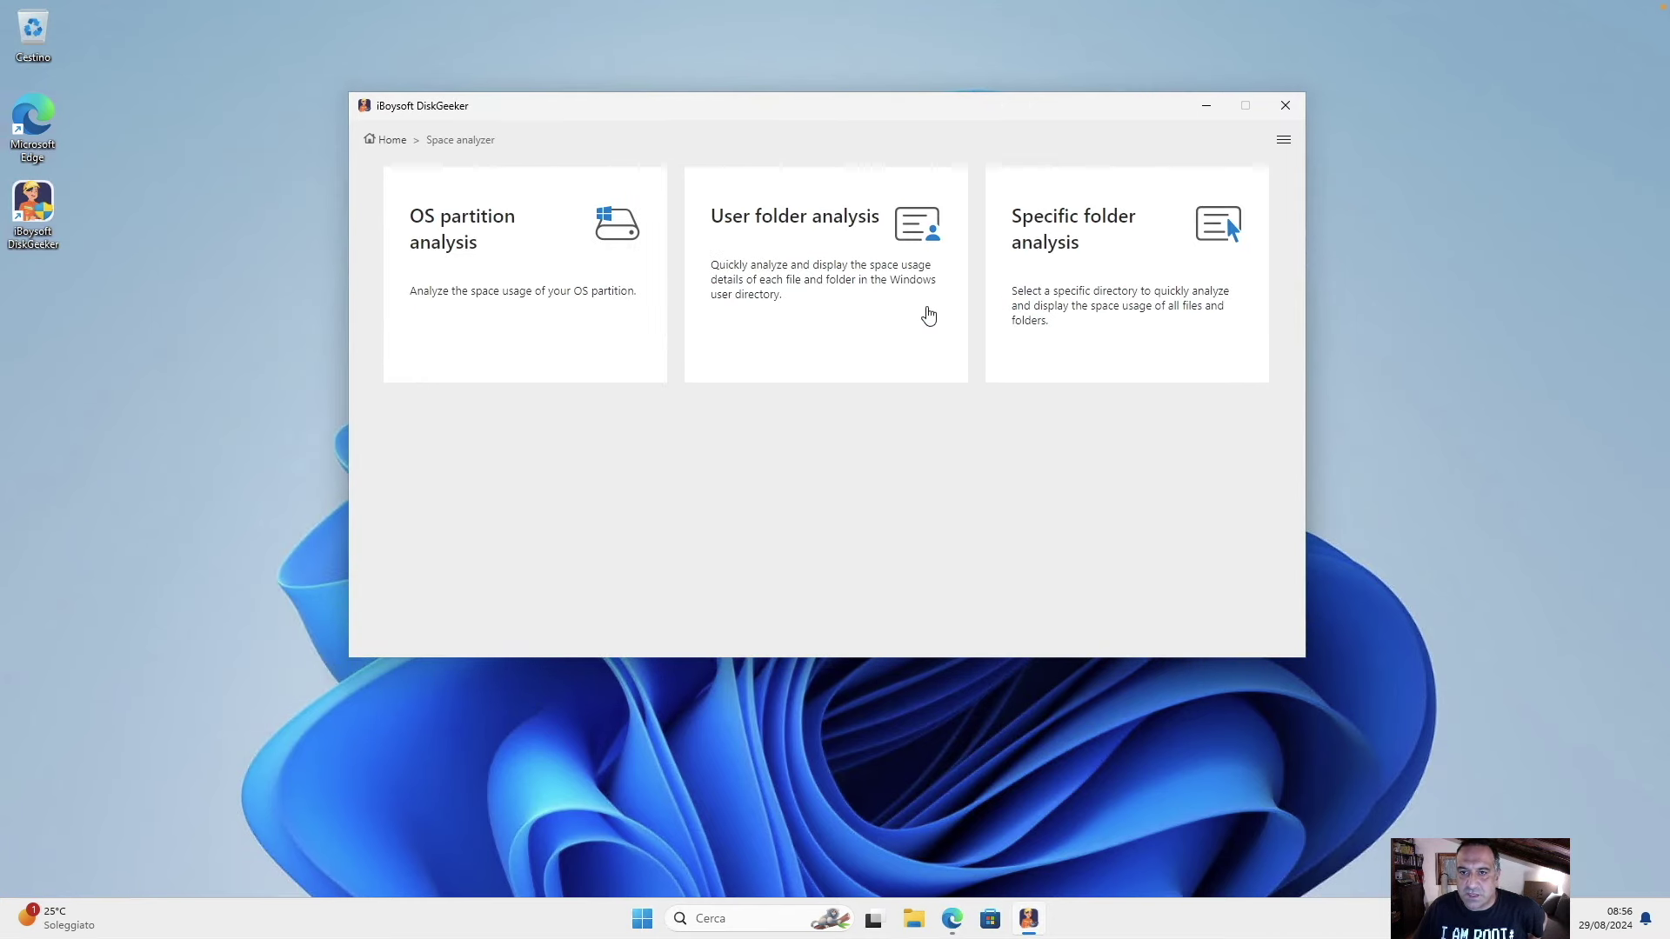
{"action": "left_click", "coordinate": [448, 253]}
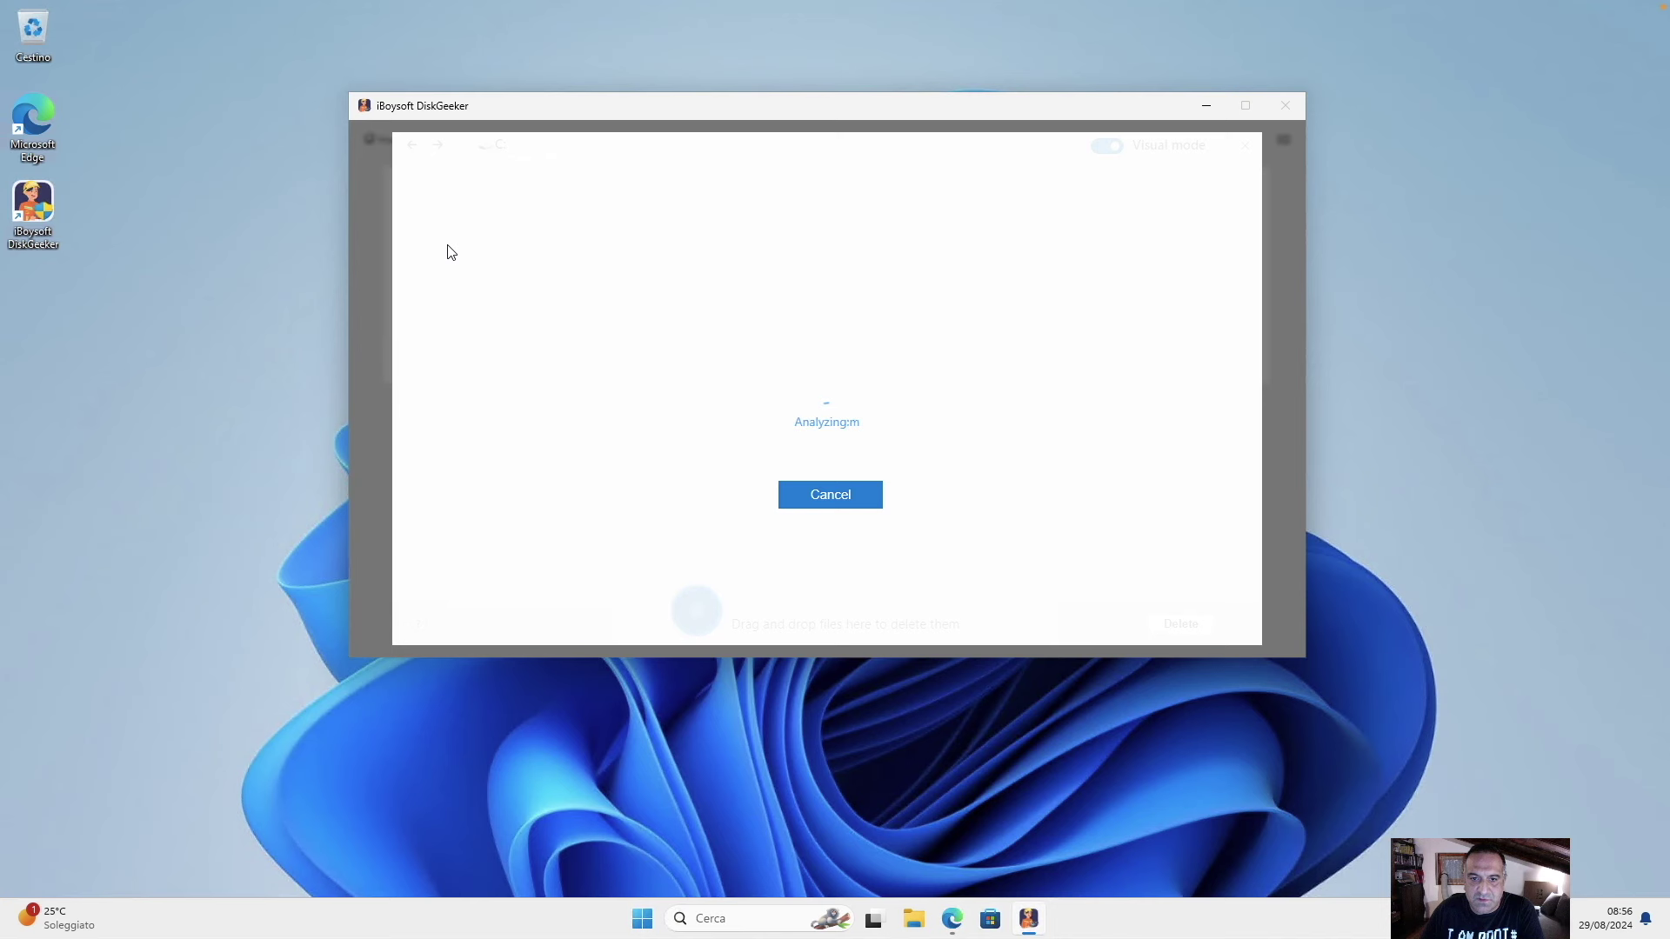
{"action": "left_click", "coordinate": [917, 919]}
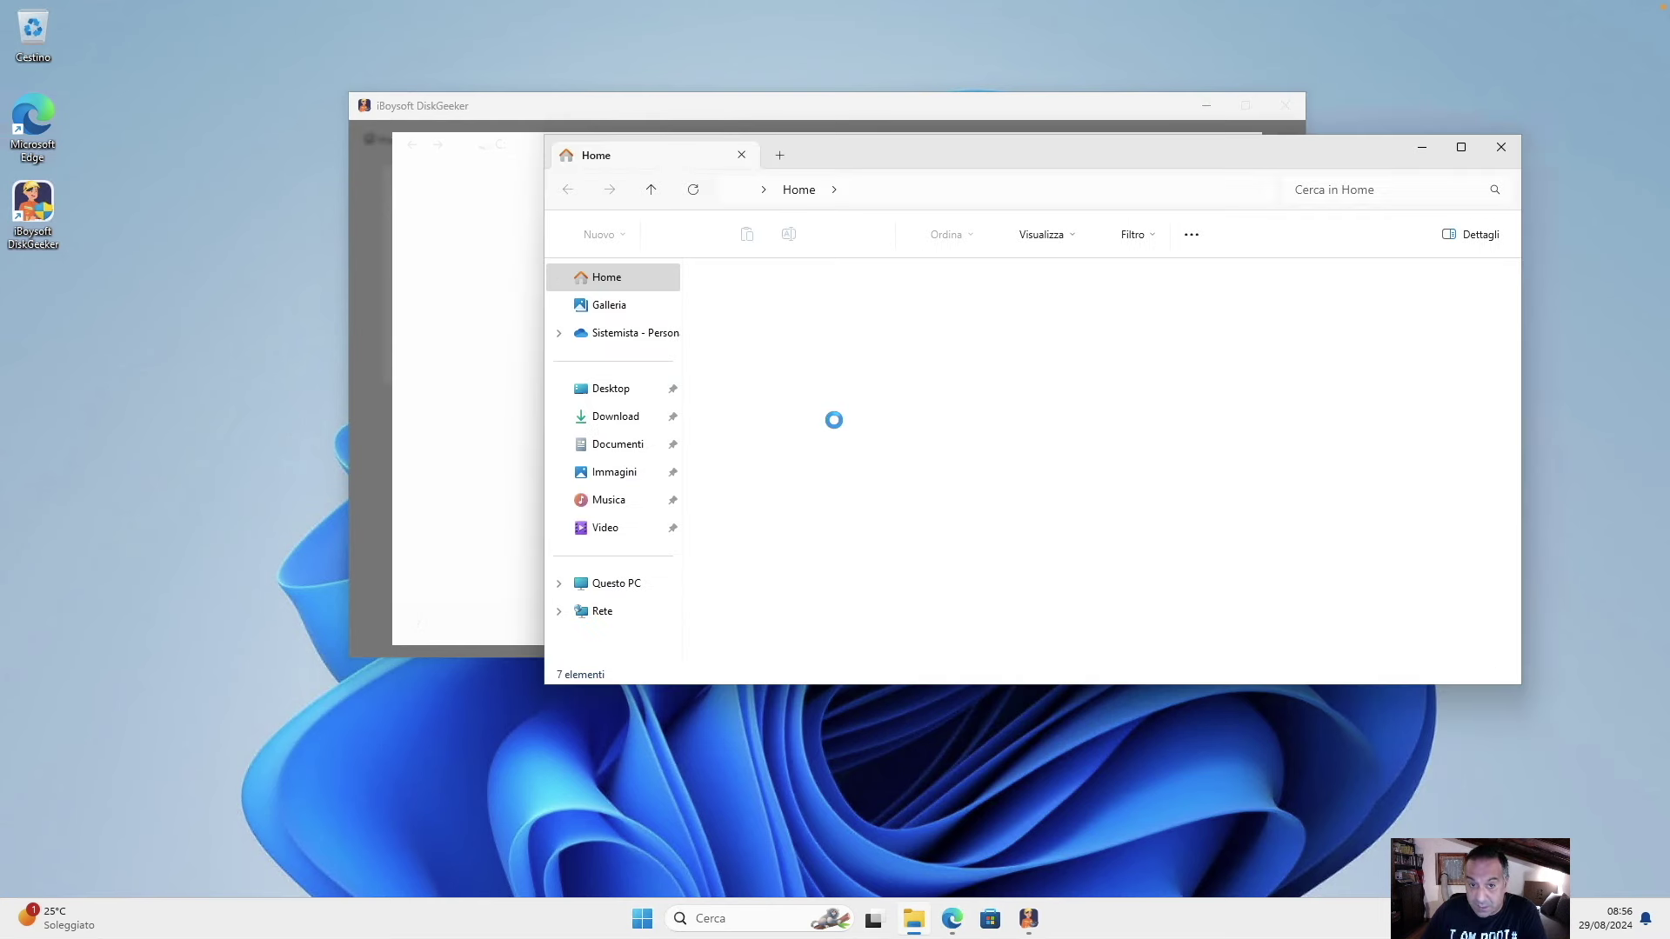
Open Disco locale (C:) from Questo PC and select the PerfLogs folder.
{"action": "left_click", "coordinate": [620, 581]}
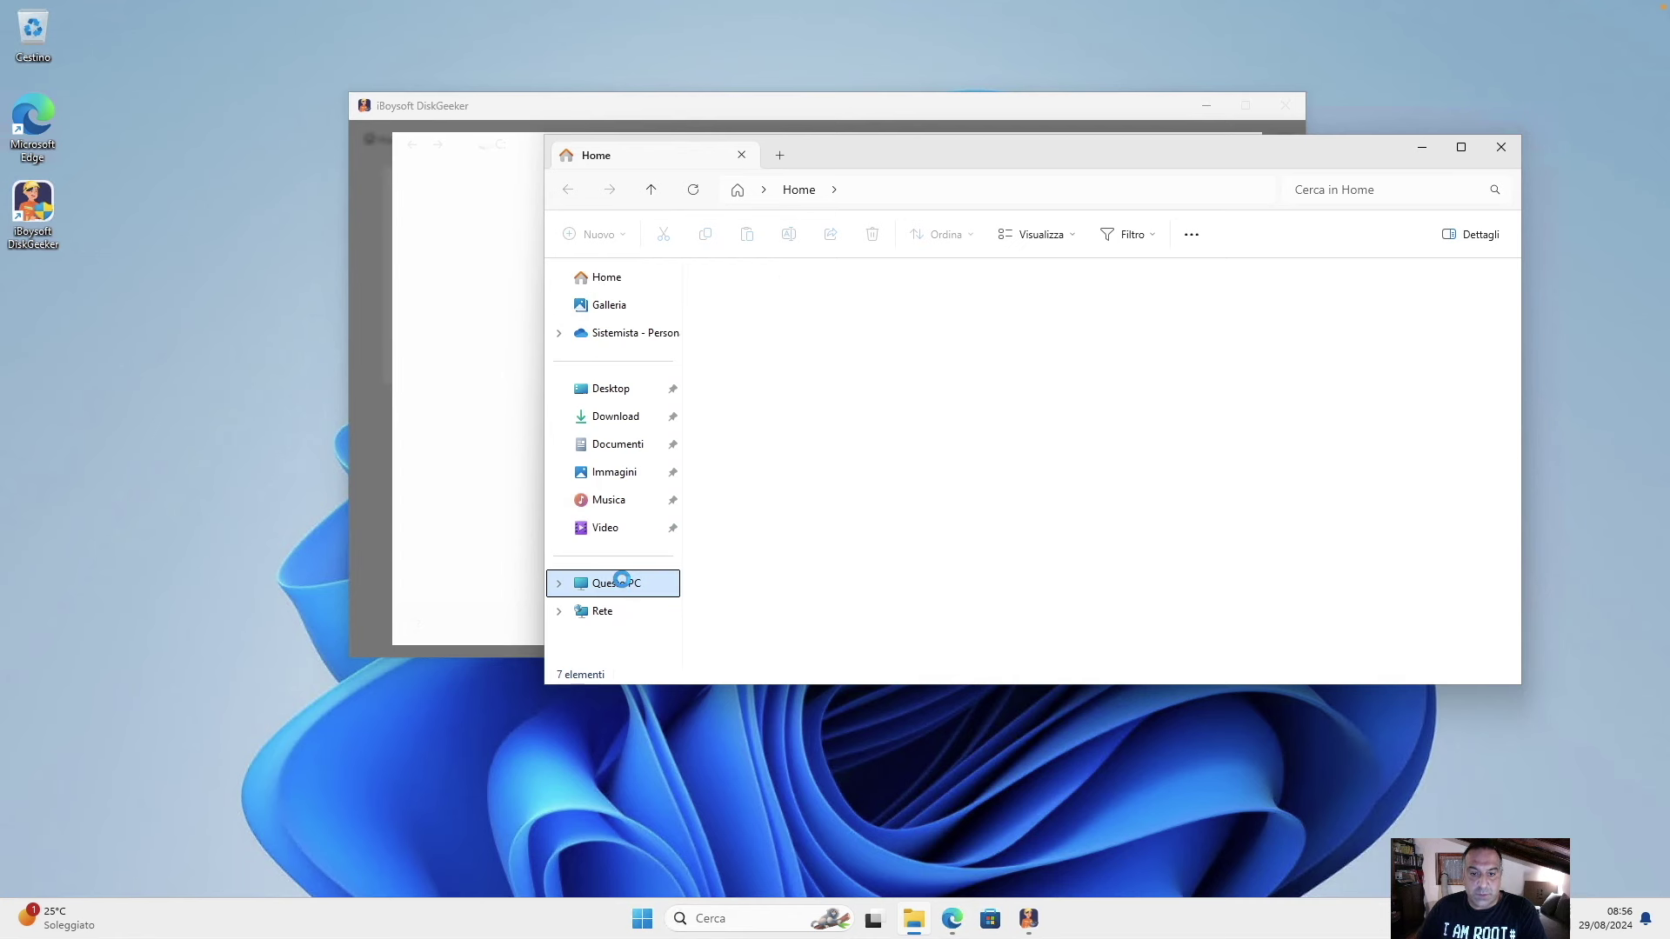
{"action": "left_click", "coordinate": [838, 300]}
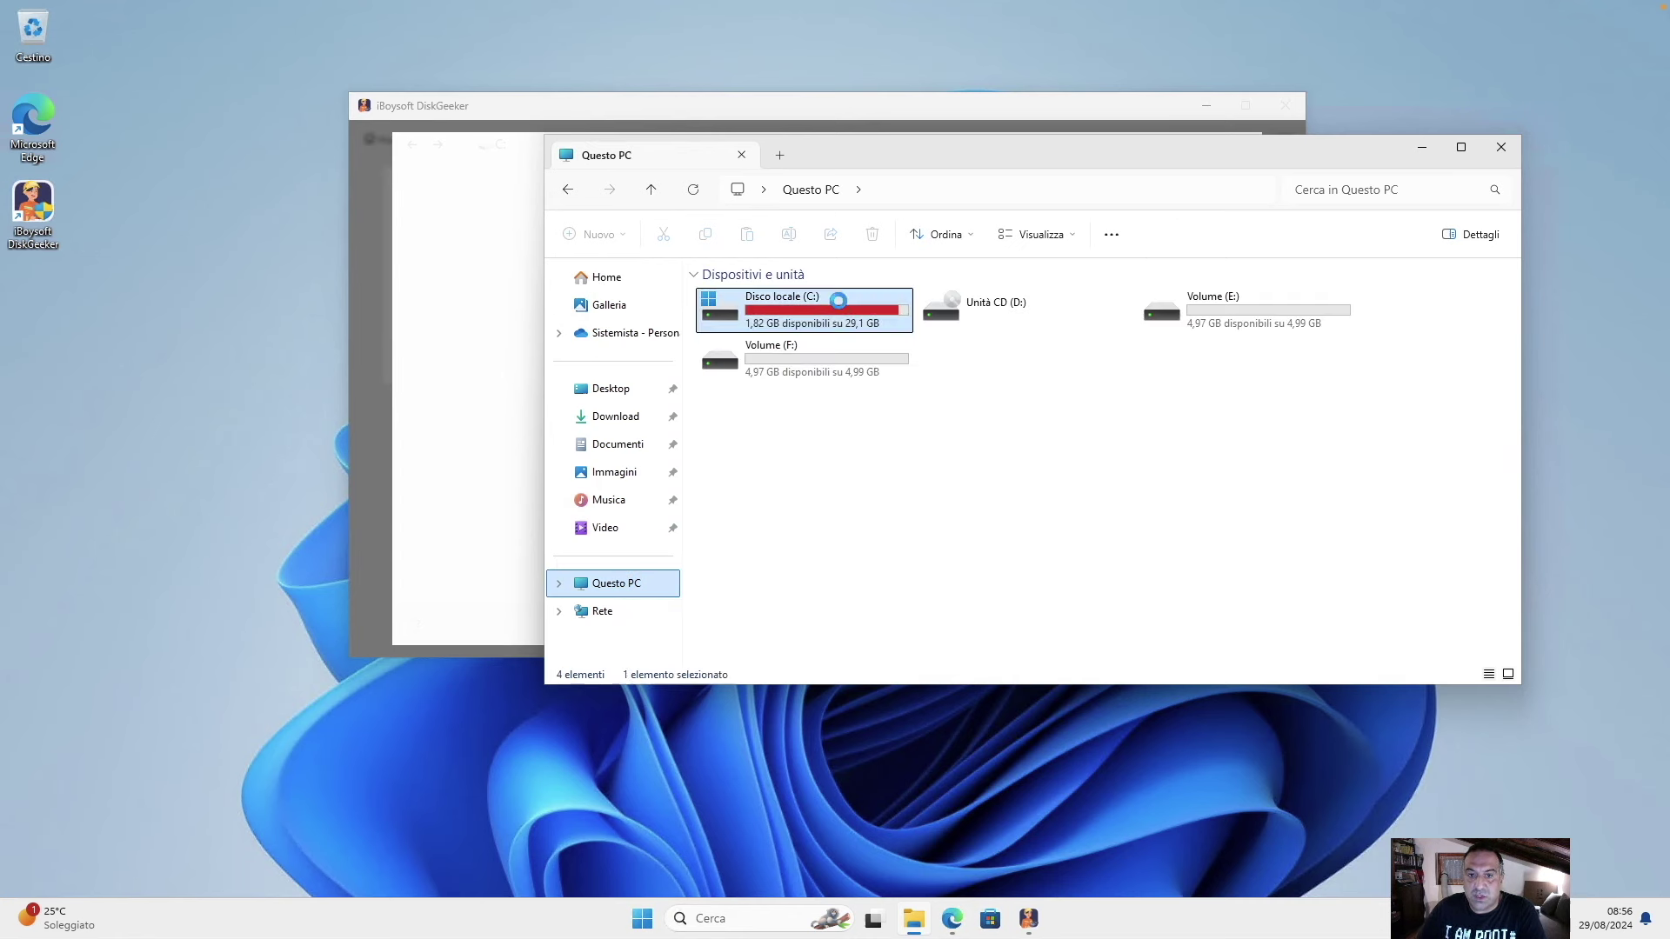
{"action": "double_click", "coordinate": [837, 300]}
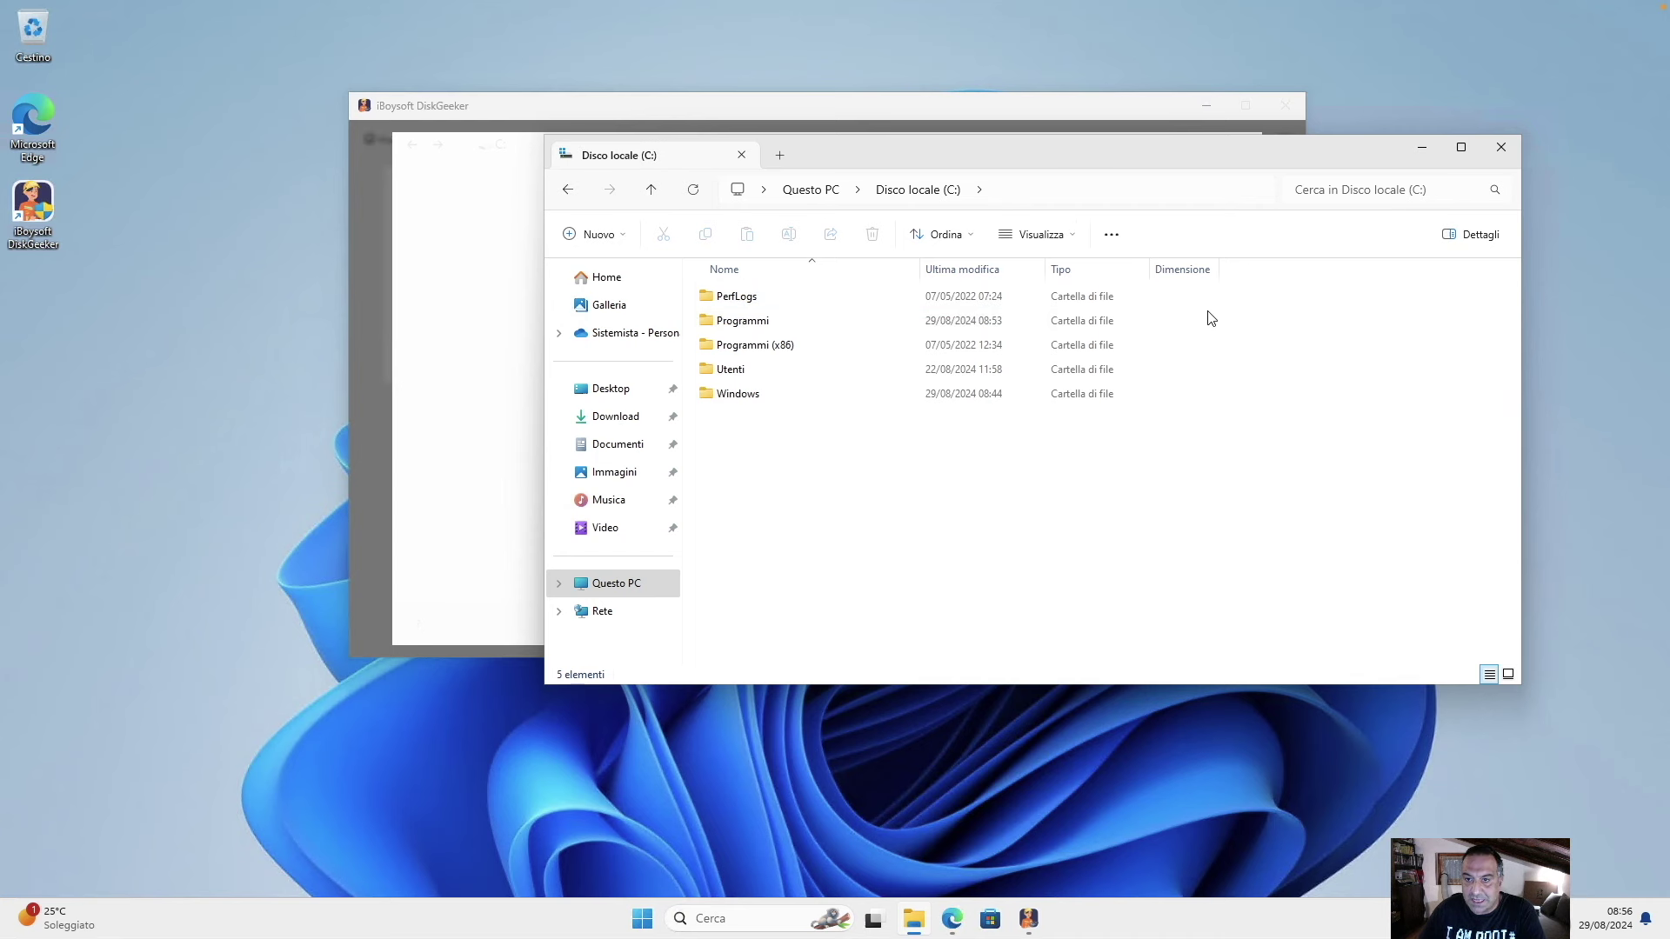
{"action": "double_click", "coordinate": [743, 300]}
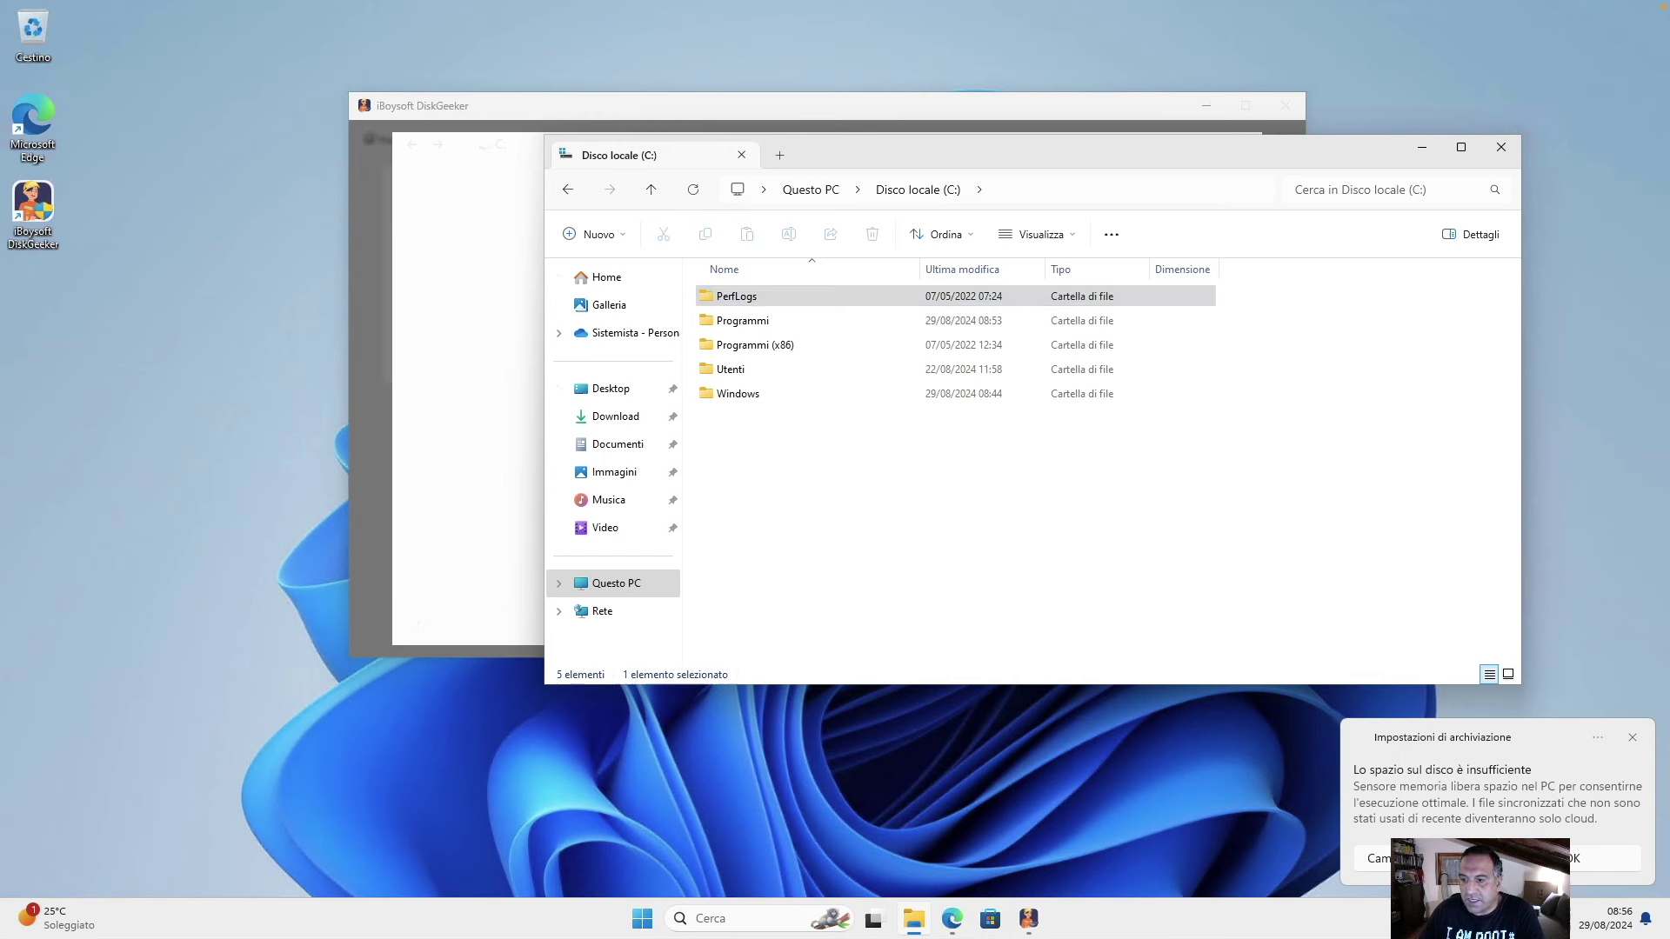
View and cancel PerfLogs' properties, dismiss the low-disk-space notice, and close File Explorer.
{"action": "right_click", "coordinate": [742, 300]}
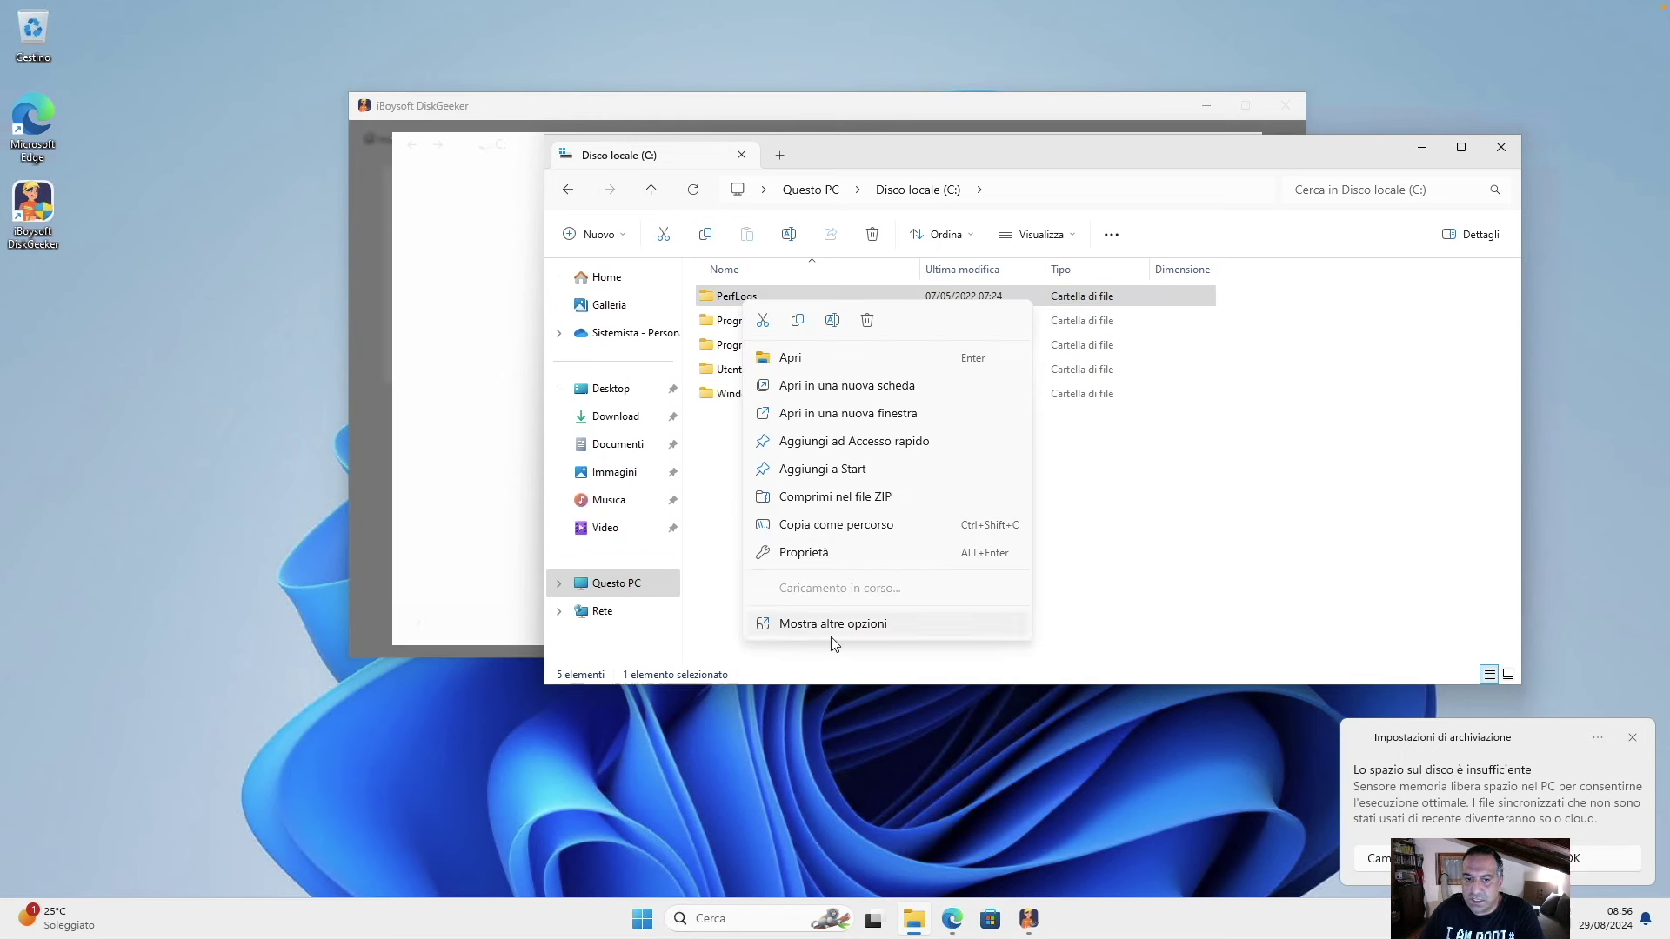
{"action": "left_click", "coordinate": [816, 556]}
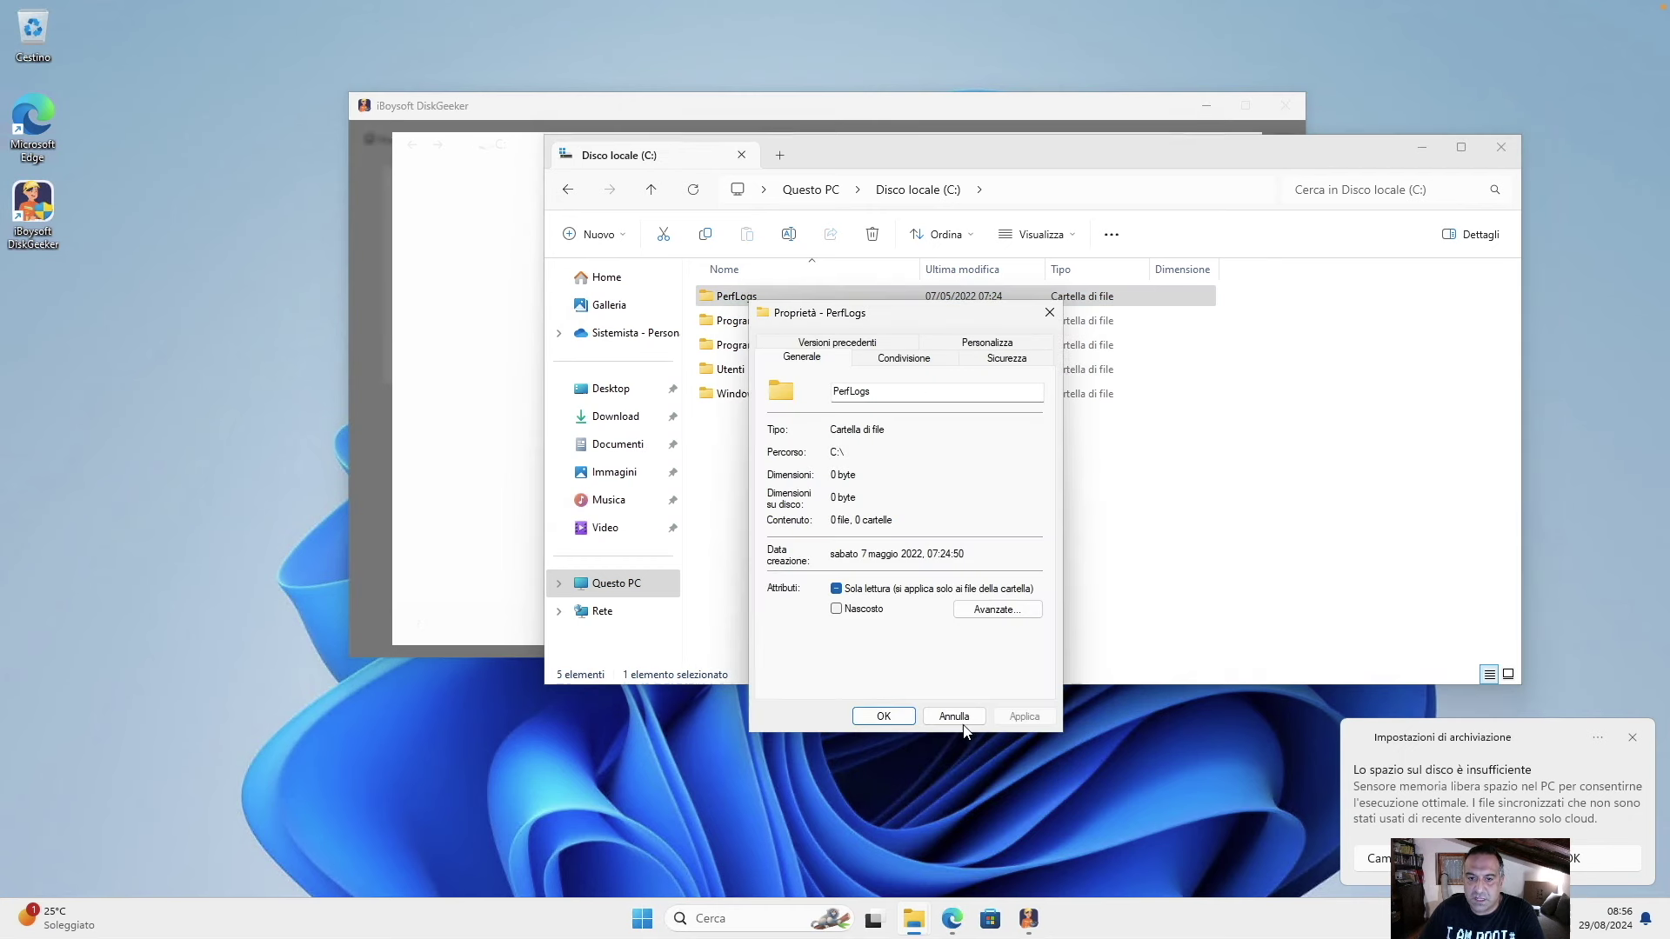
{"action": "left_click_drag", "start_coordinate": [865, 313], "coordinate": [998, 313]}
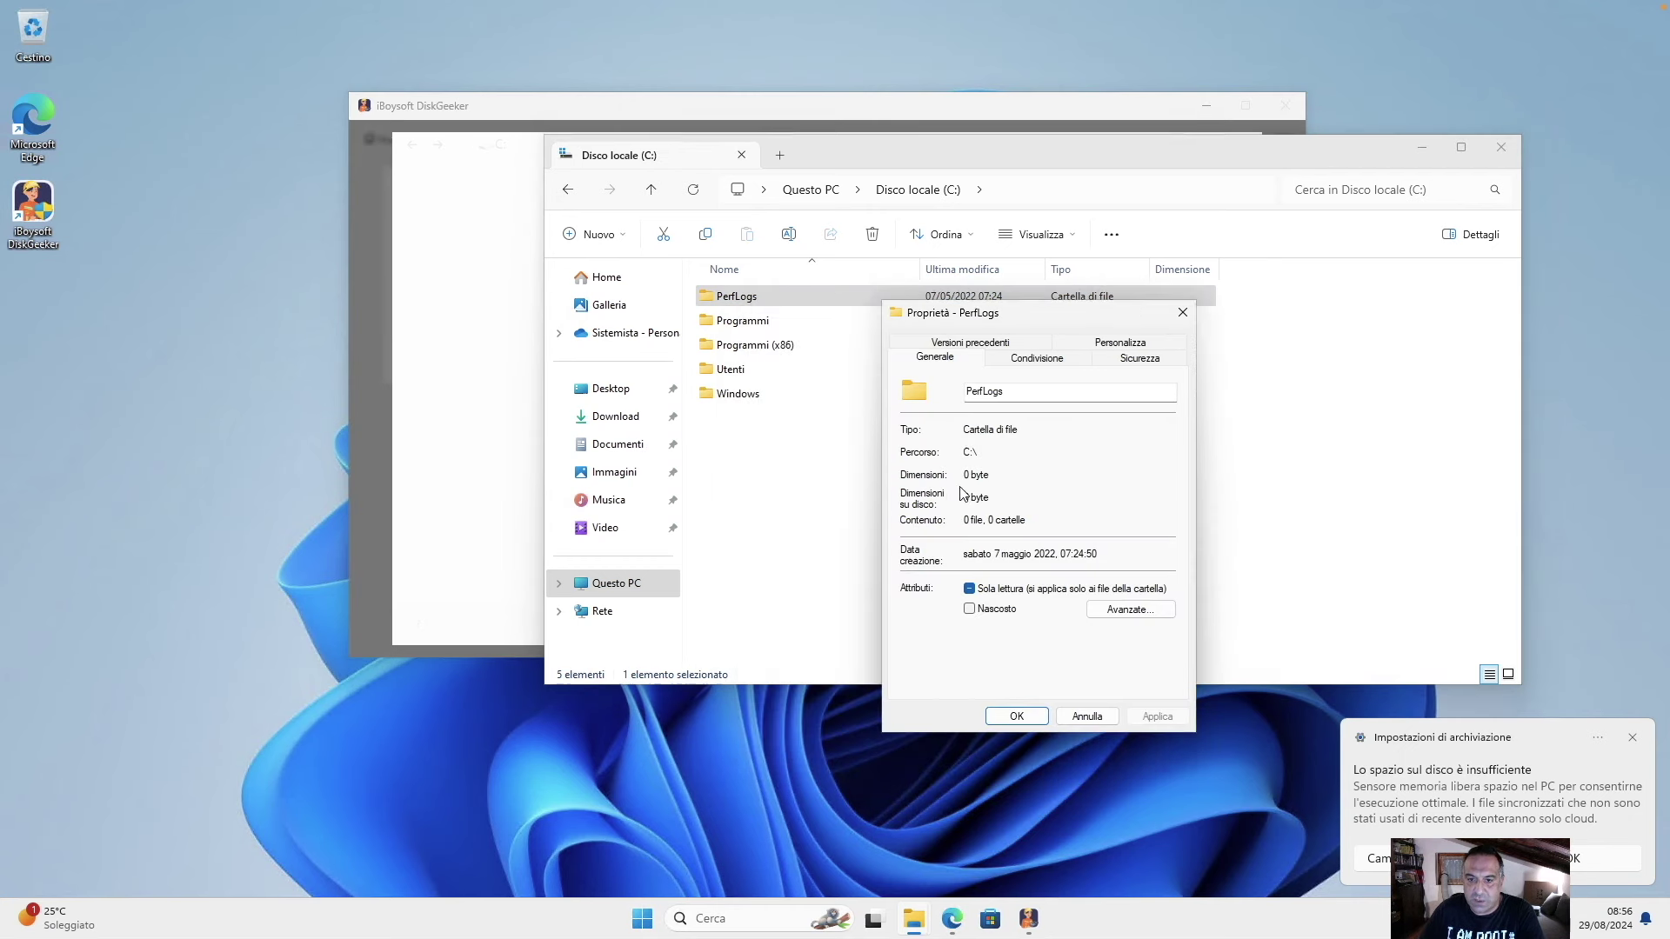
{"action": "left_click", "coordinate": [1070, 715]}
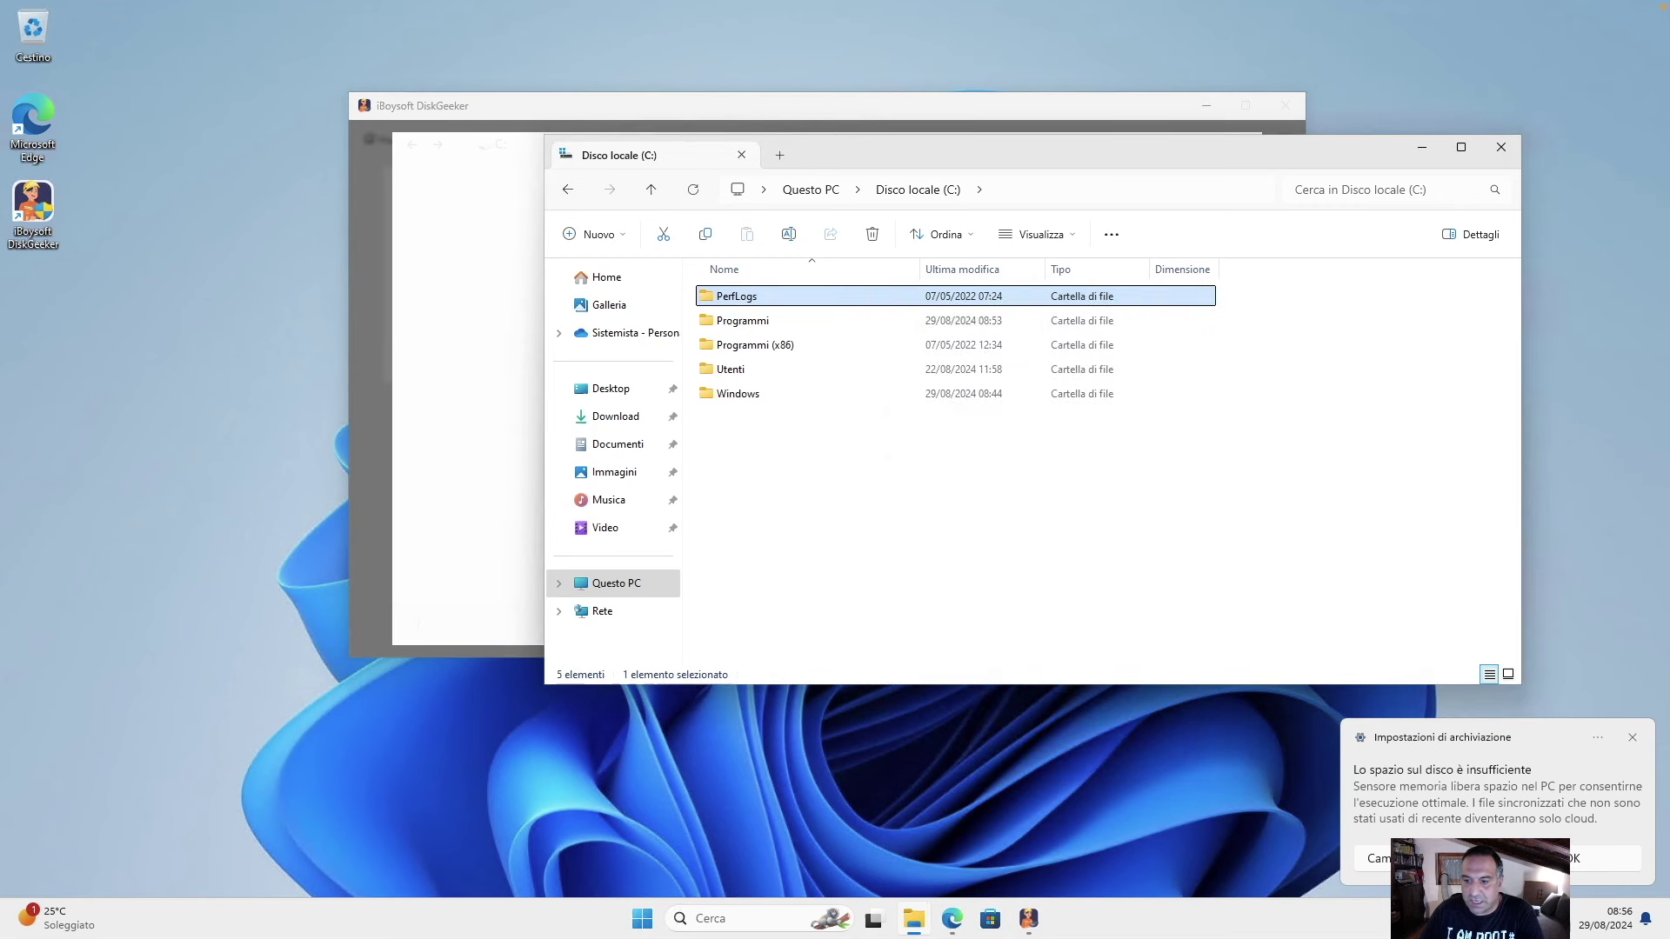
{"action": "left_click", "coordinate": [1575, 861]}
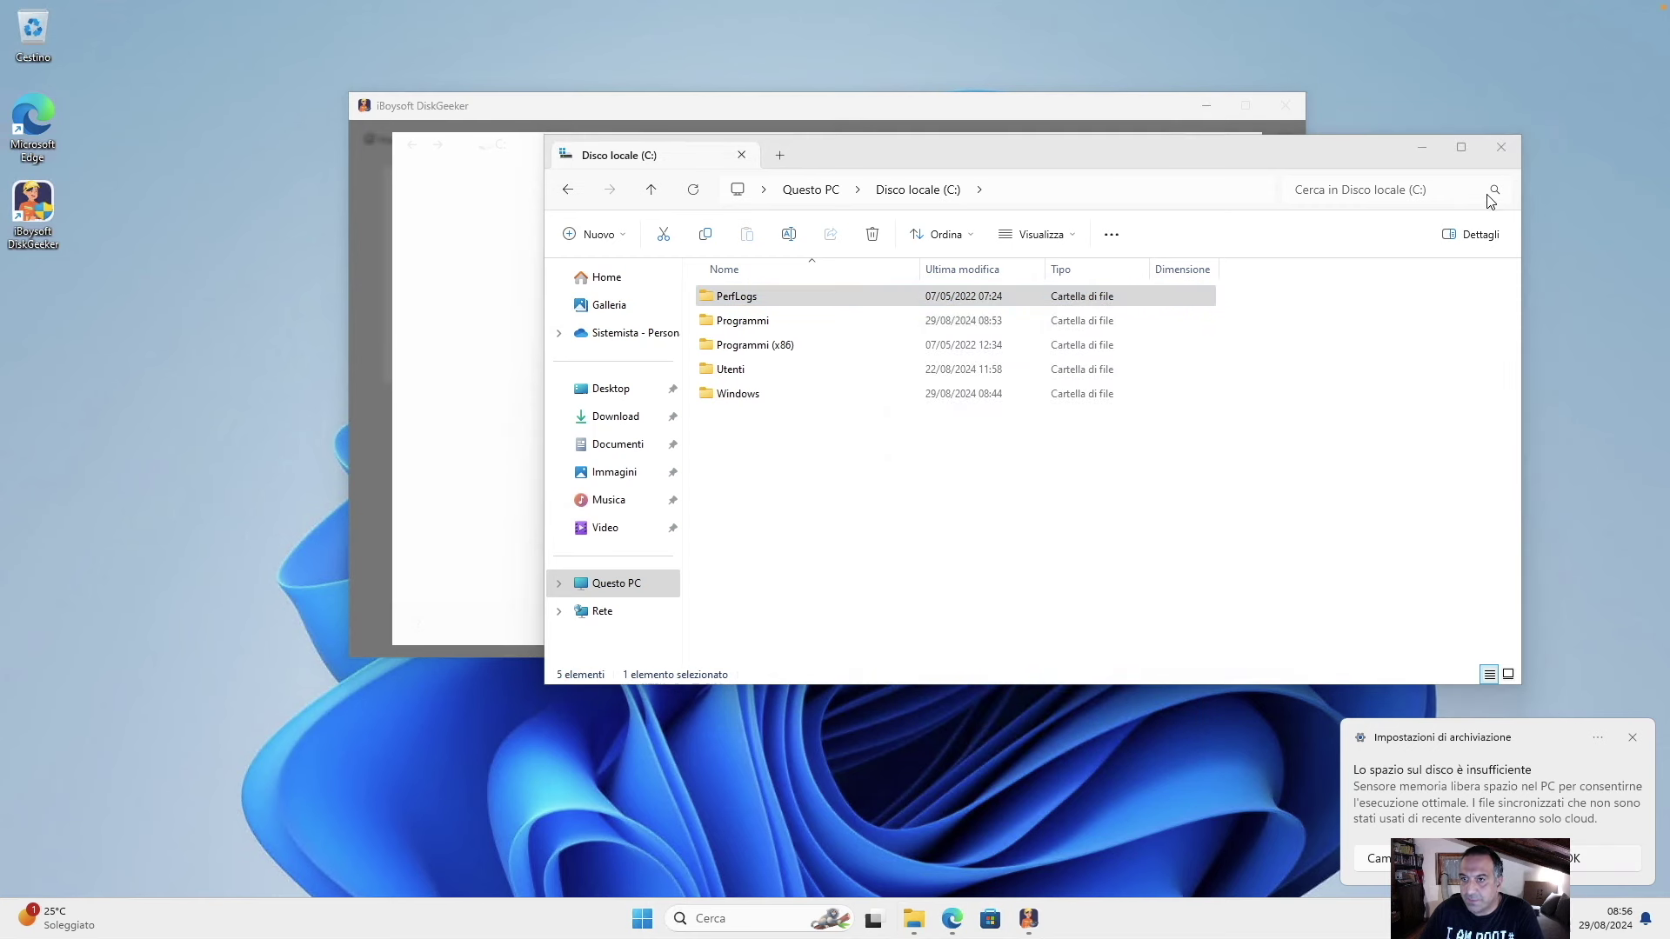
{"action": "left_click", "coordinate": [1498, 150]}
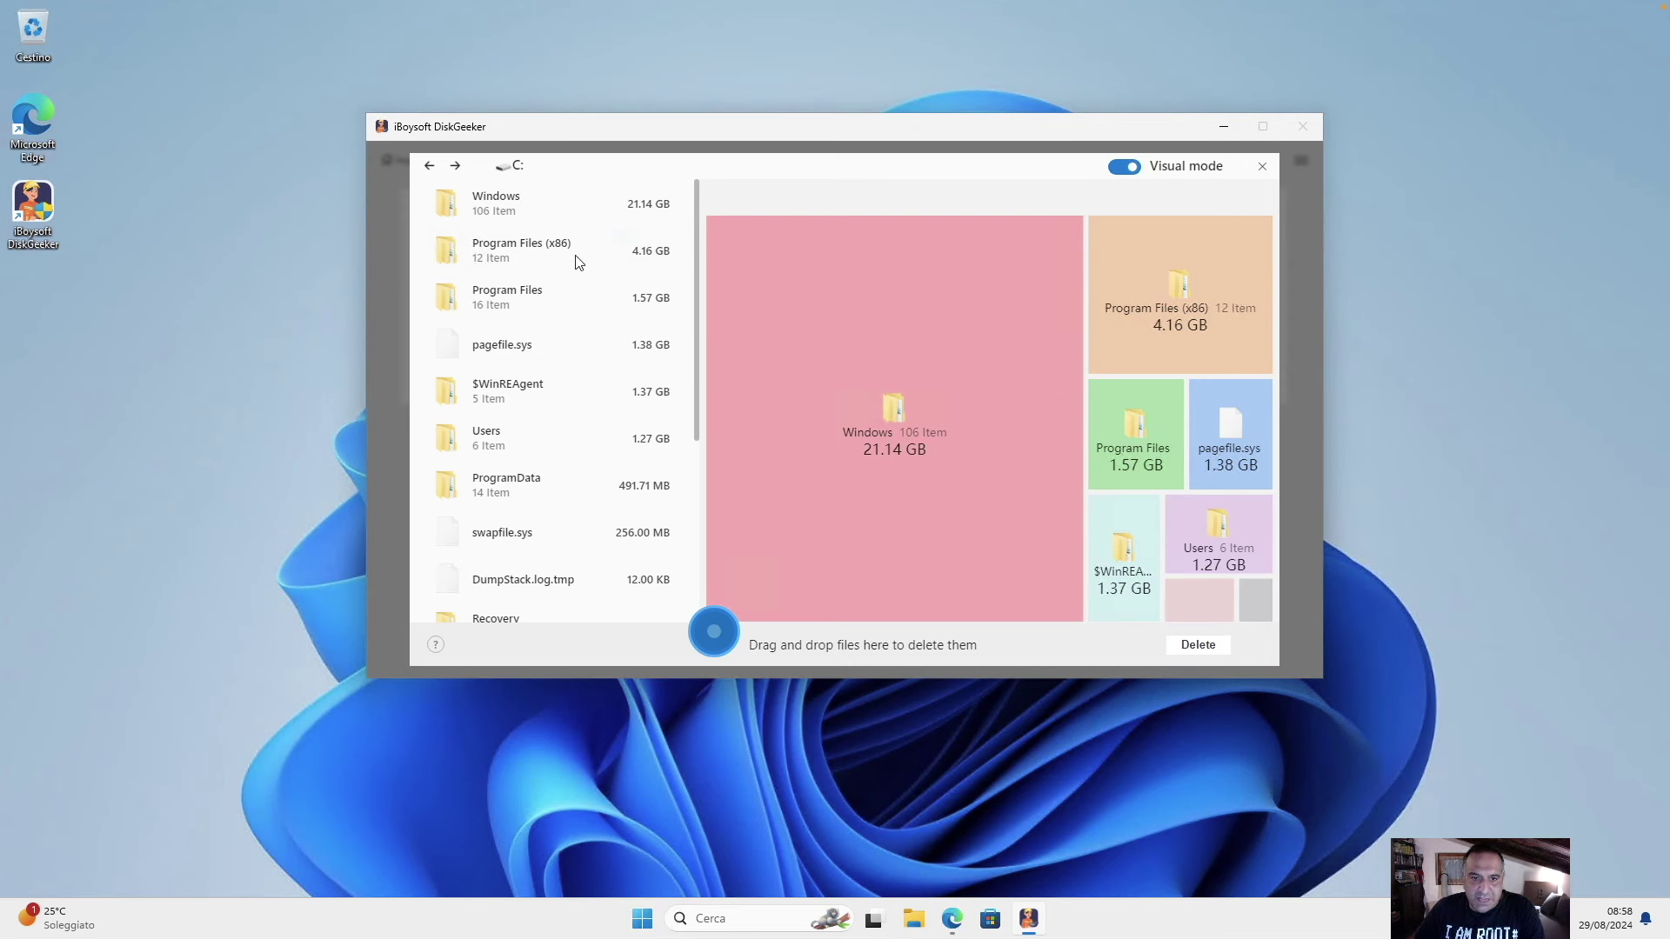
Browse C:'s space results, looking into Recovery and then Program Files.
{"action": "scroll", "coordinate": [561, 350], "scroll_direction": "down", "scroll_amount": 5}
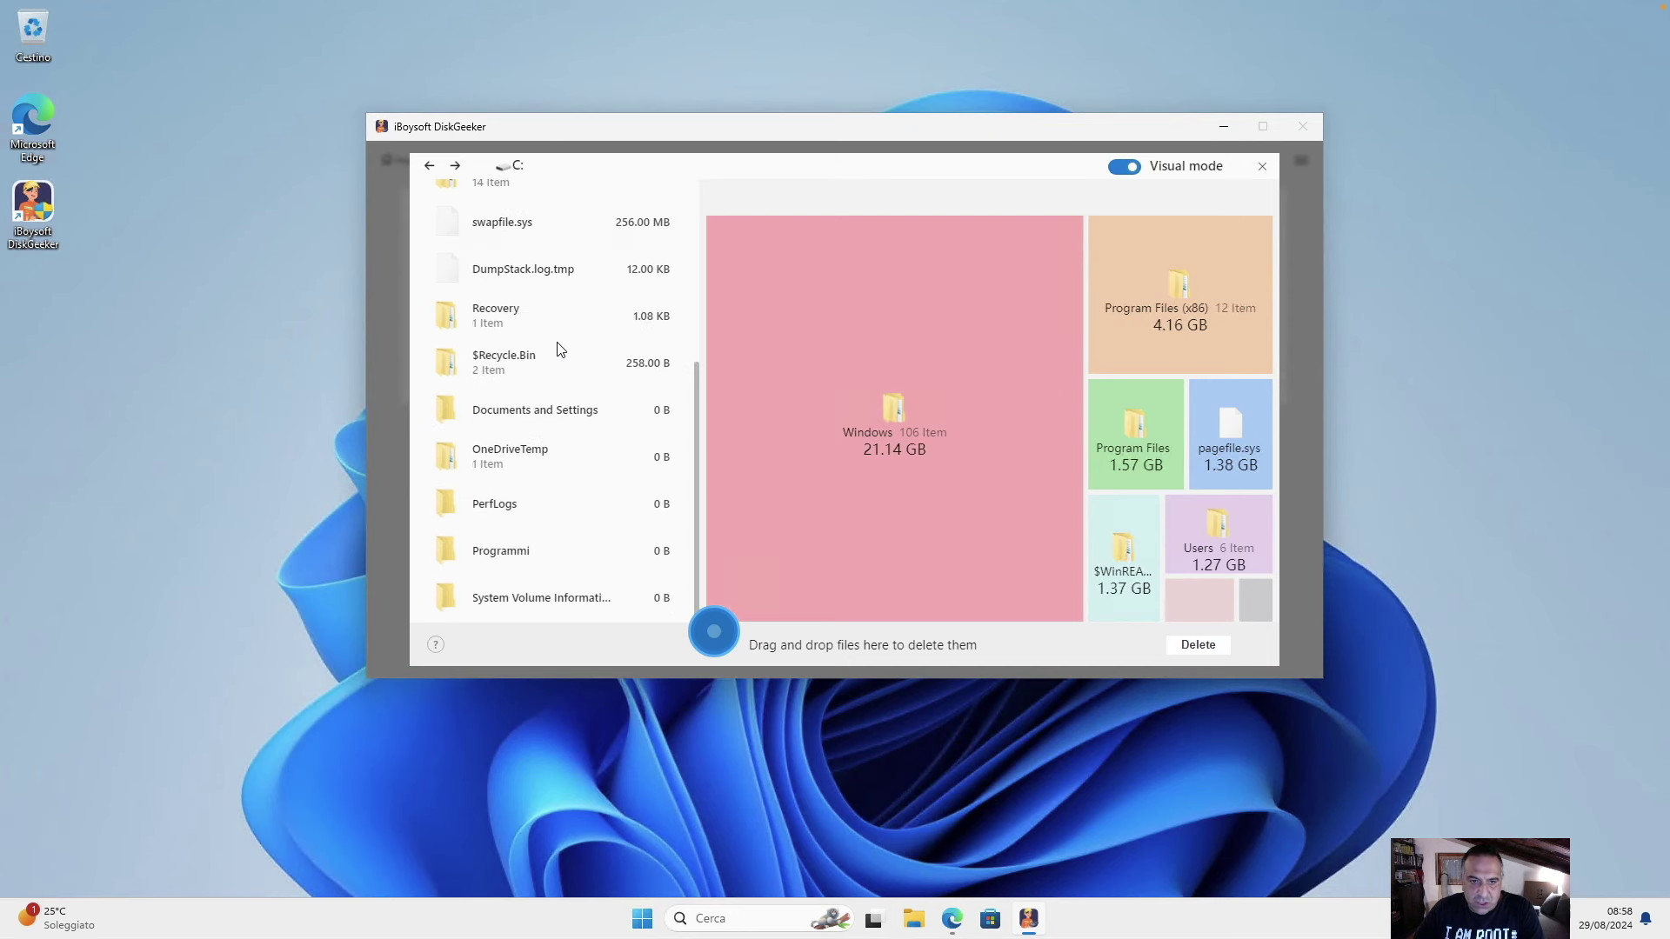
{"action": "left_click", "coordinate": [500, 318]}
{"action": "scroll", "coordinate": [500, 318], "scroll_direction": "up", "scroll_amount": 5}
{"action": "left_click", "coordinate": [493, 299]}
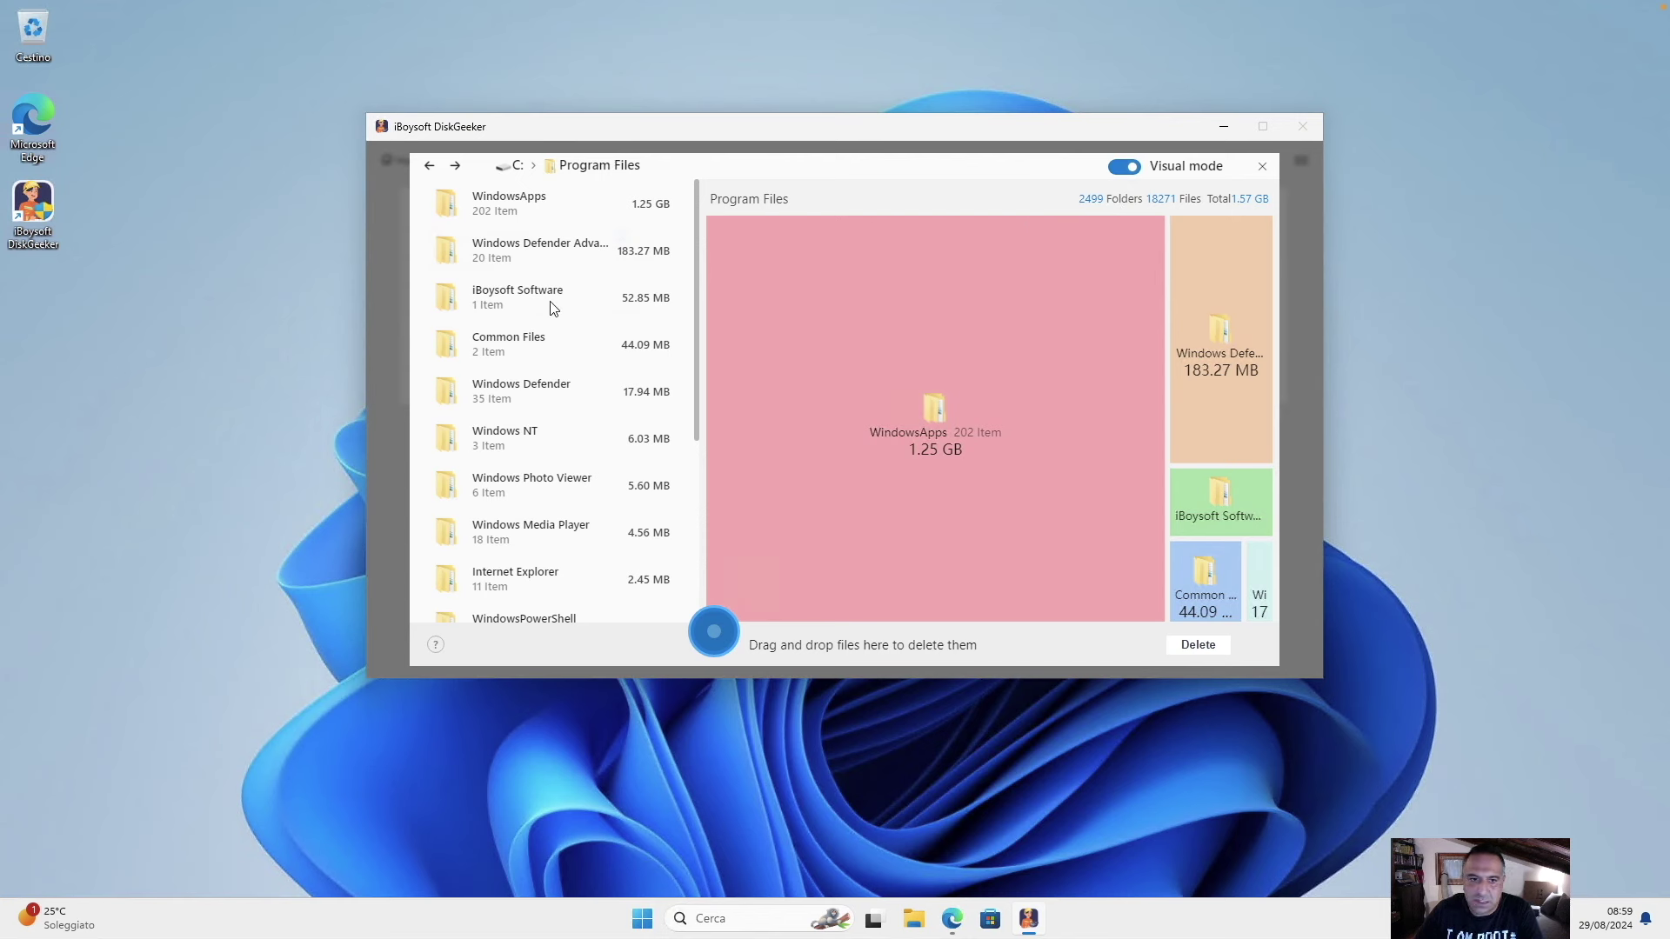
Turn off Visual mode, browse WindowsApps, iBoysoft Software and Windows, return to C:, and close.
{"action": "left_click", "coordinate": [1122, 167]}
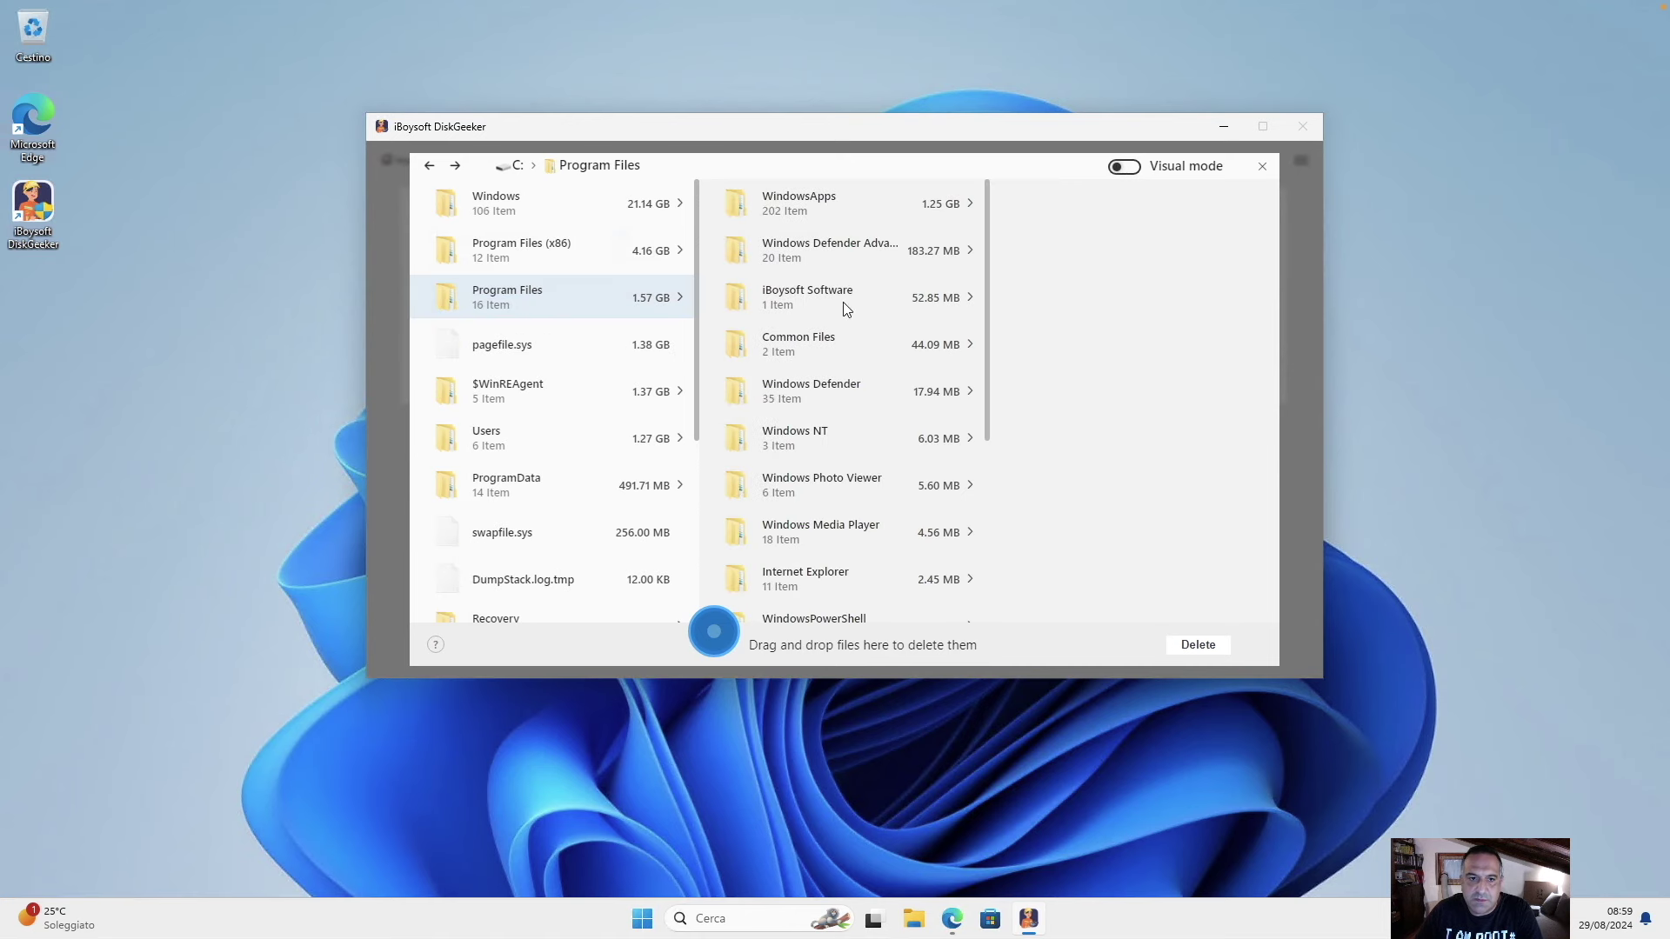
{"action": "left_click", "coordinate": [823, 240]}
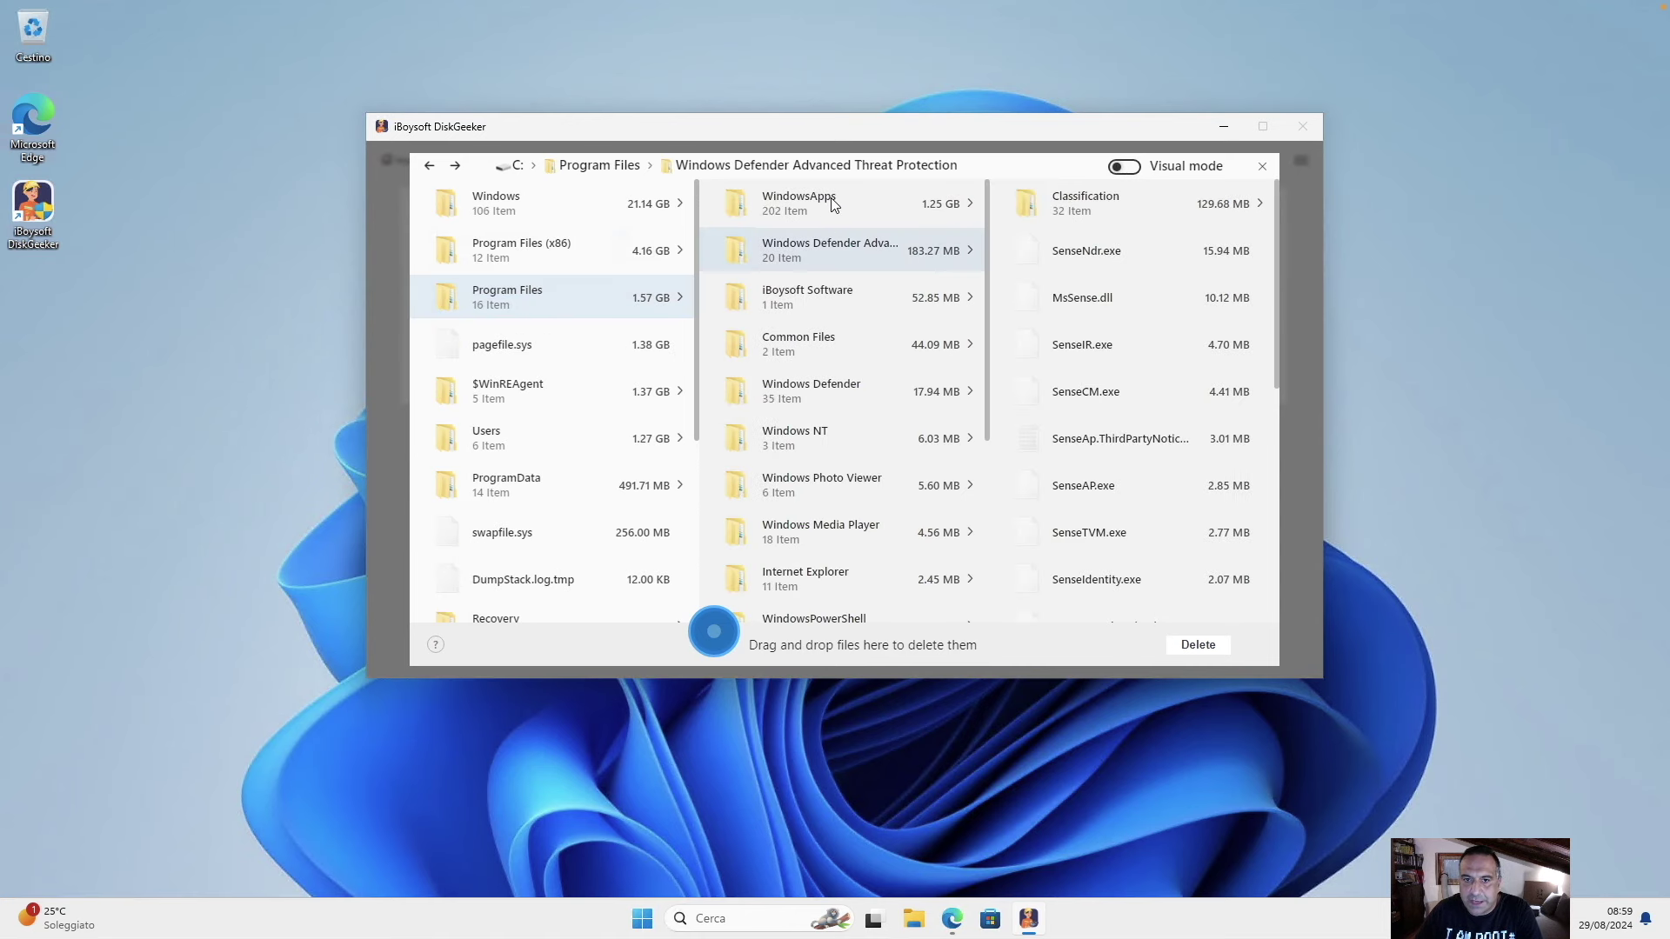
{"action": "left_click", "coordinate": [831, 201]}
{"action": "left_click", "coordinate": [787, 297]}
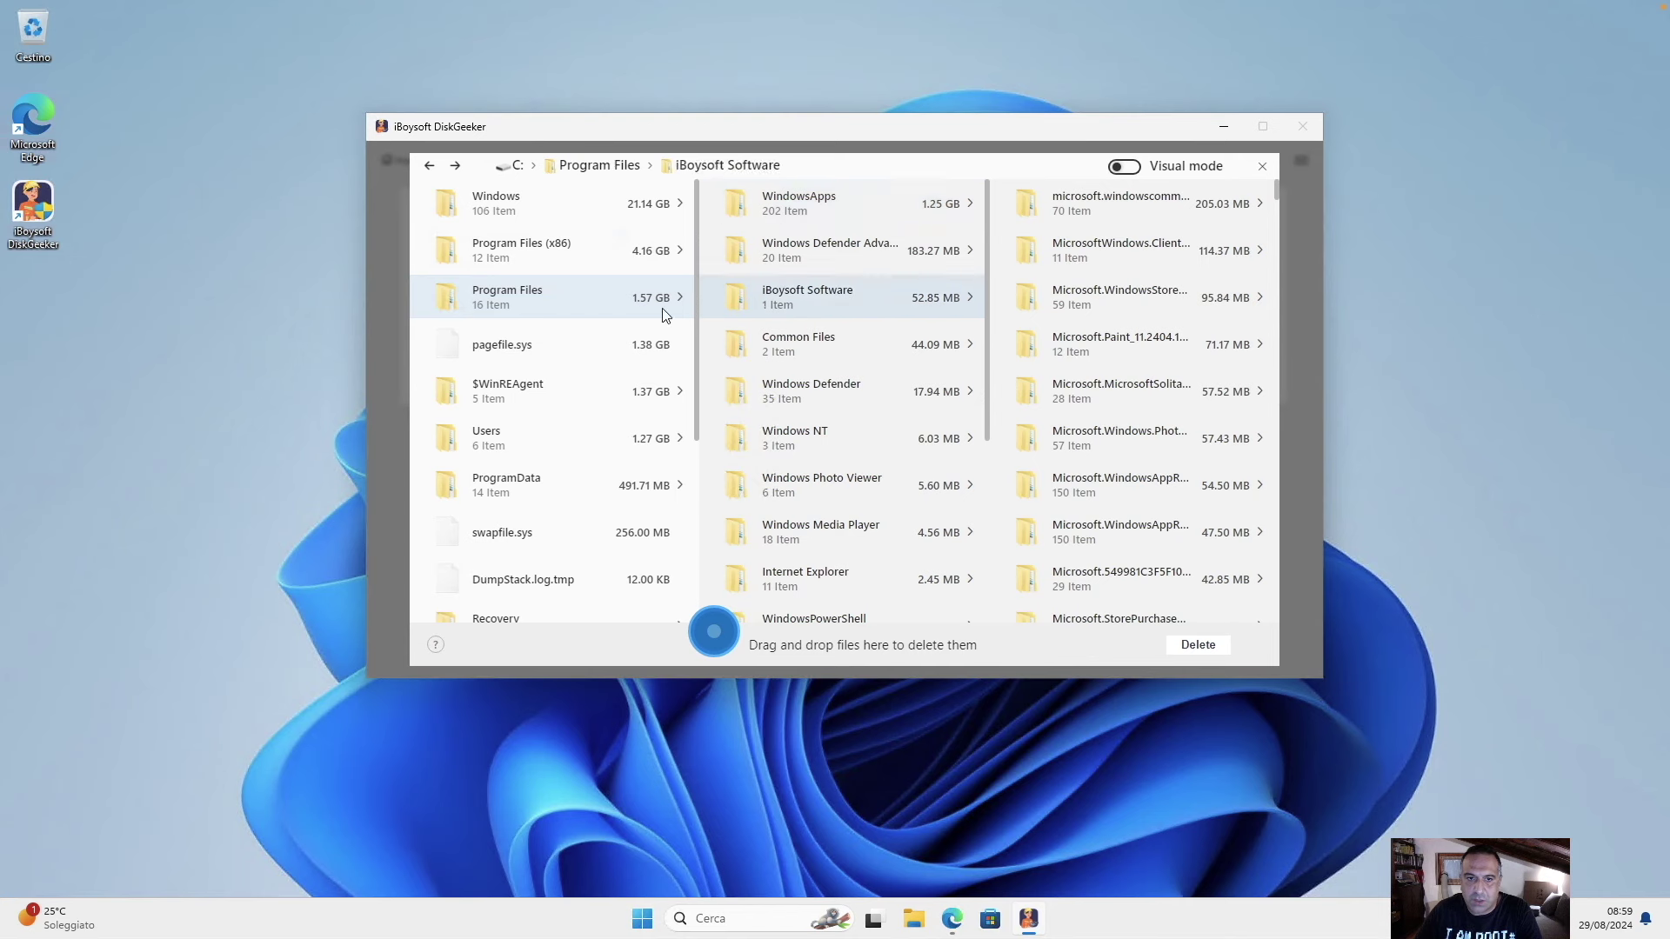
{"action": "left_click", "coordinate": [521, 228]}
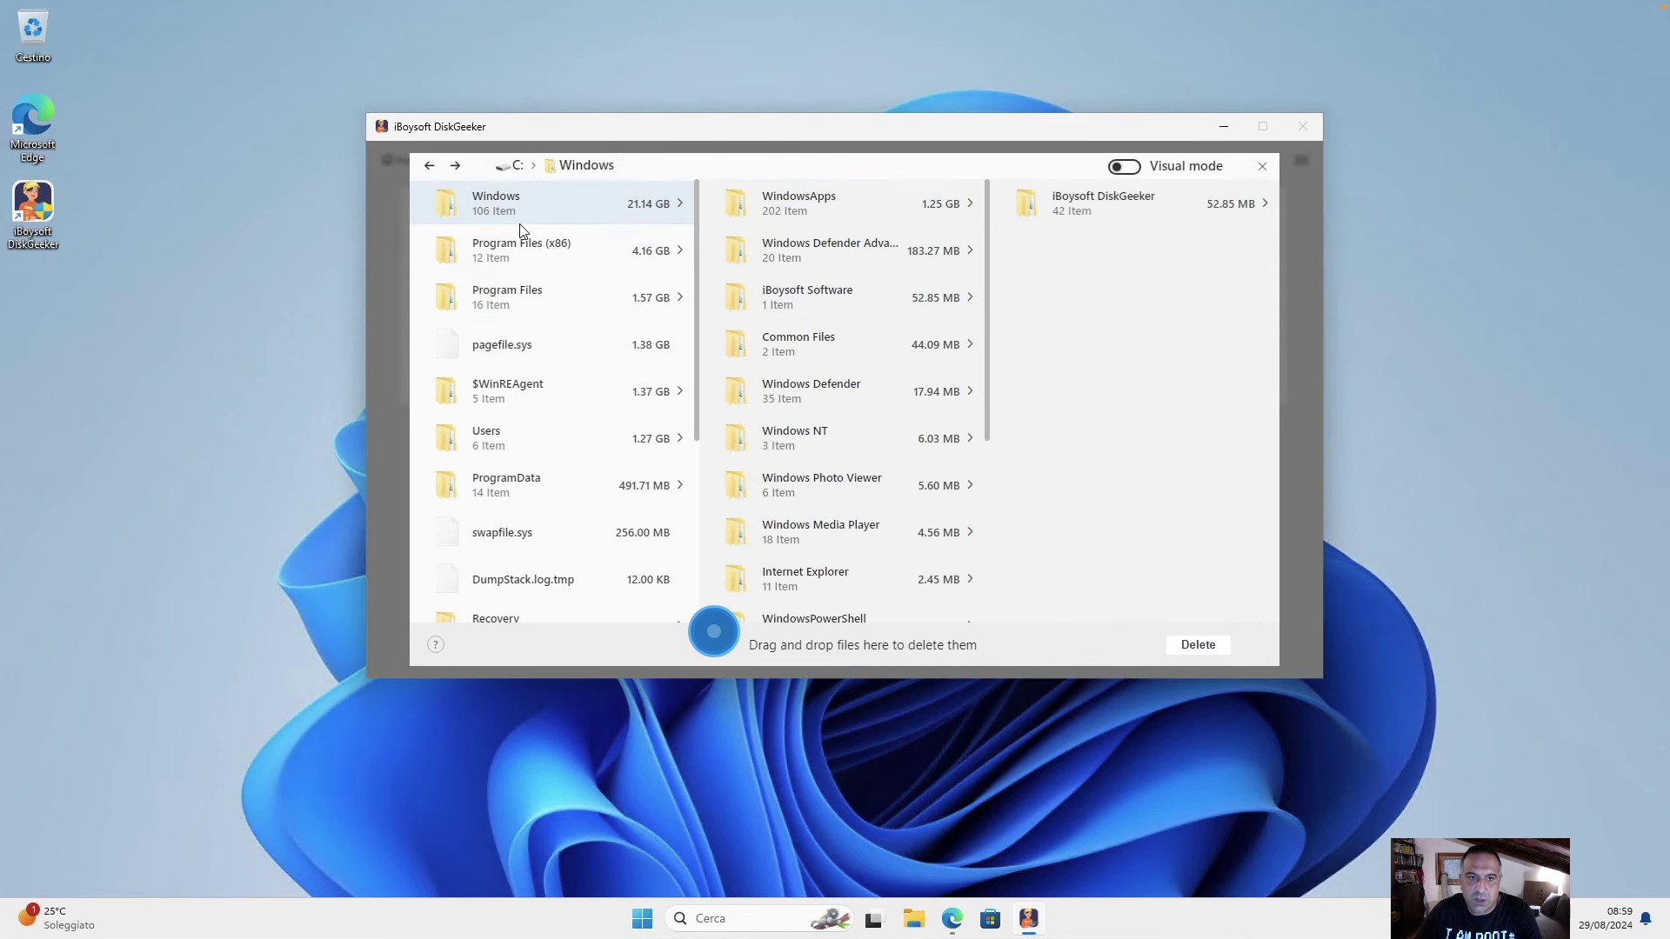
{"action": "left_click", "coordinate": [428, 172]}
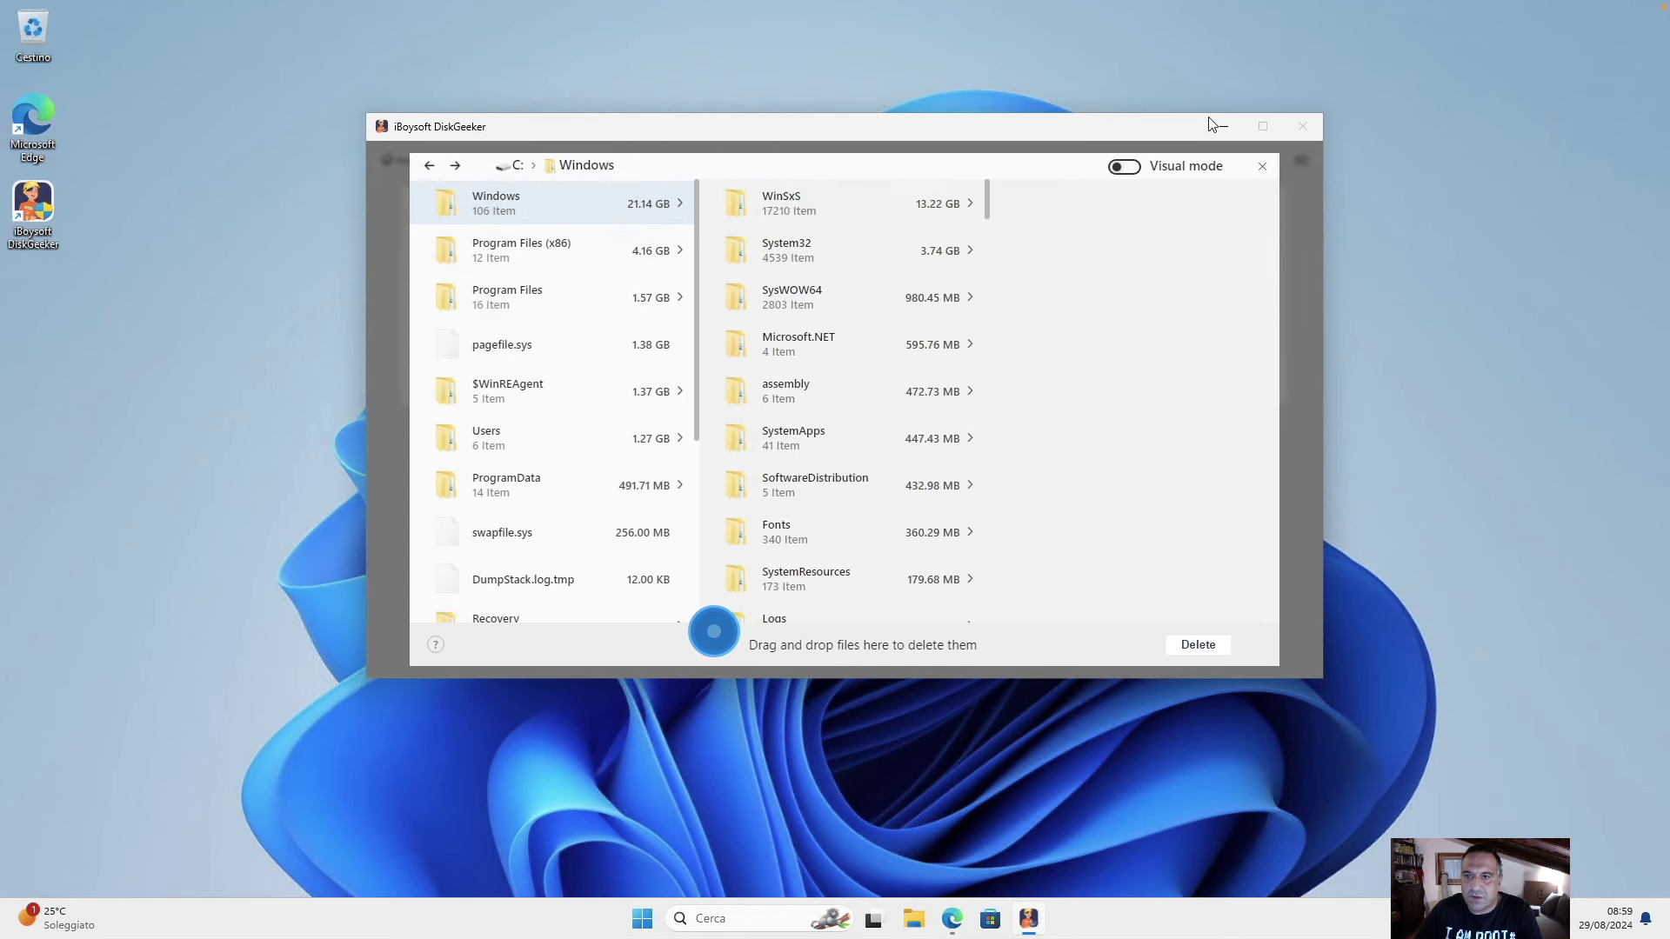
{"action": "left_click", "coordinate": [1261, 168]}
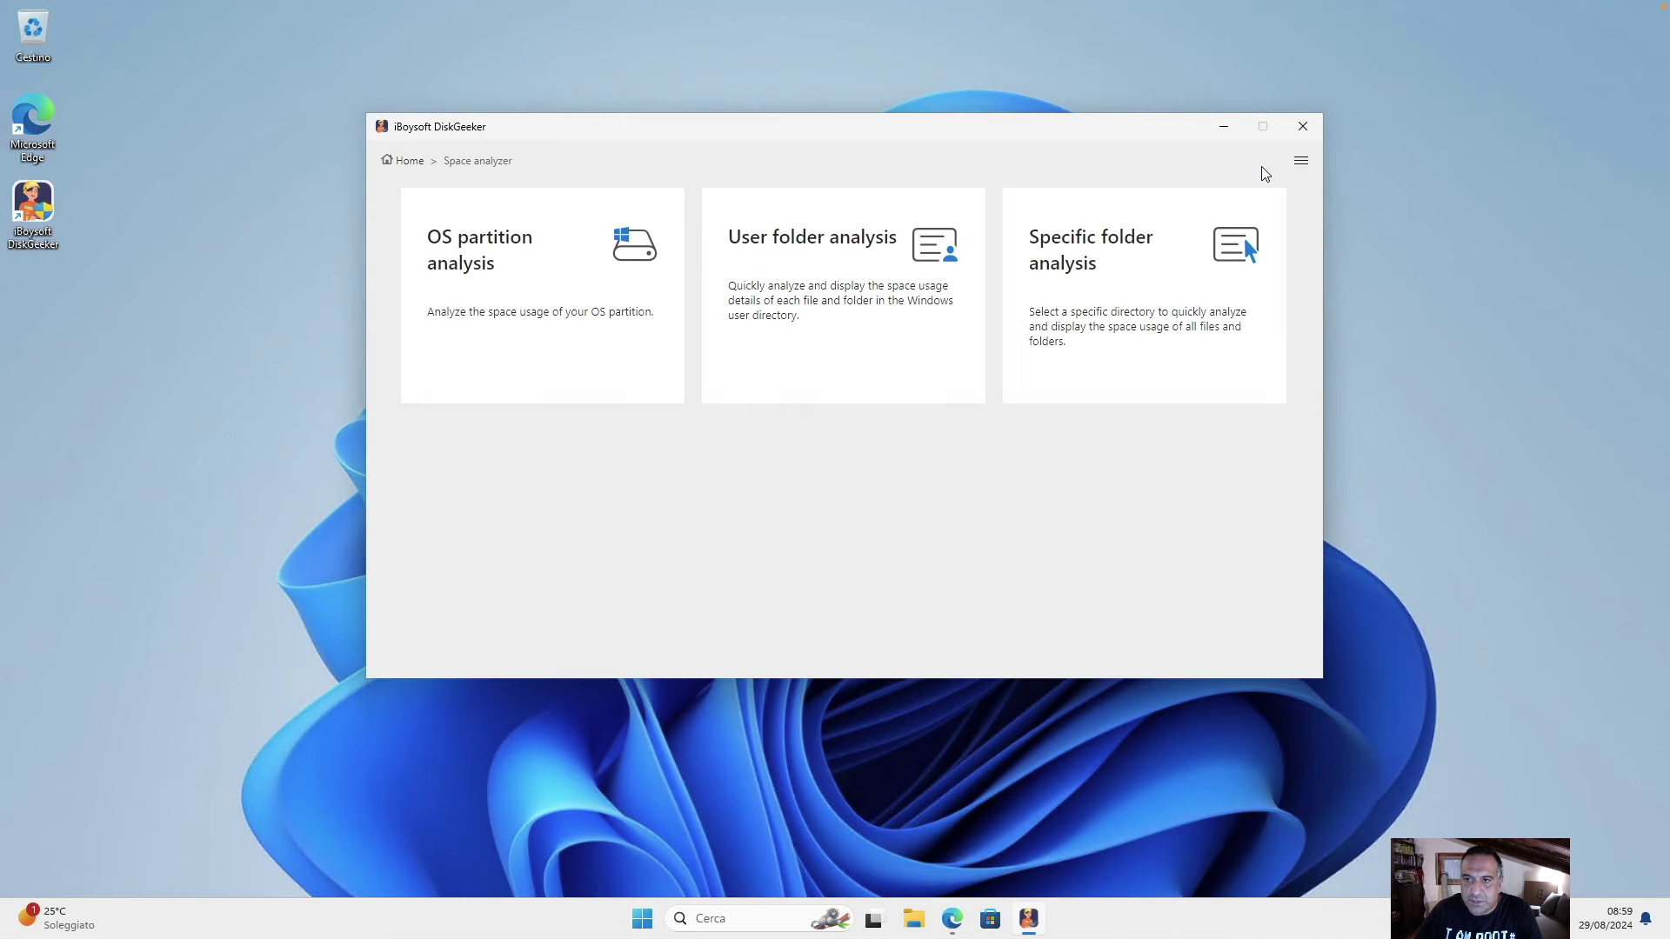
Glance at the BitLocker tools page, return to the DiskGeeker dashboard, and bring up File Explorer.
{"action": "left_click", "coordinate": [405, 161]}
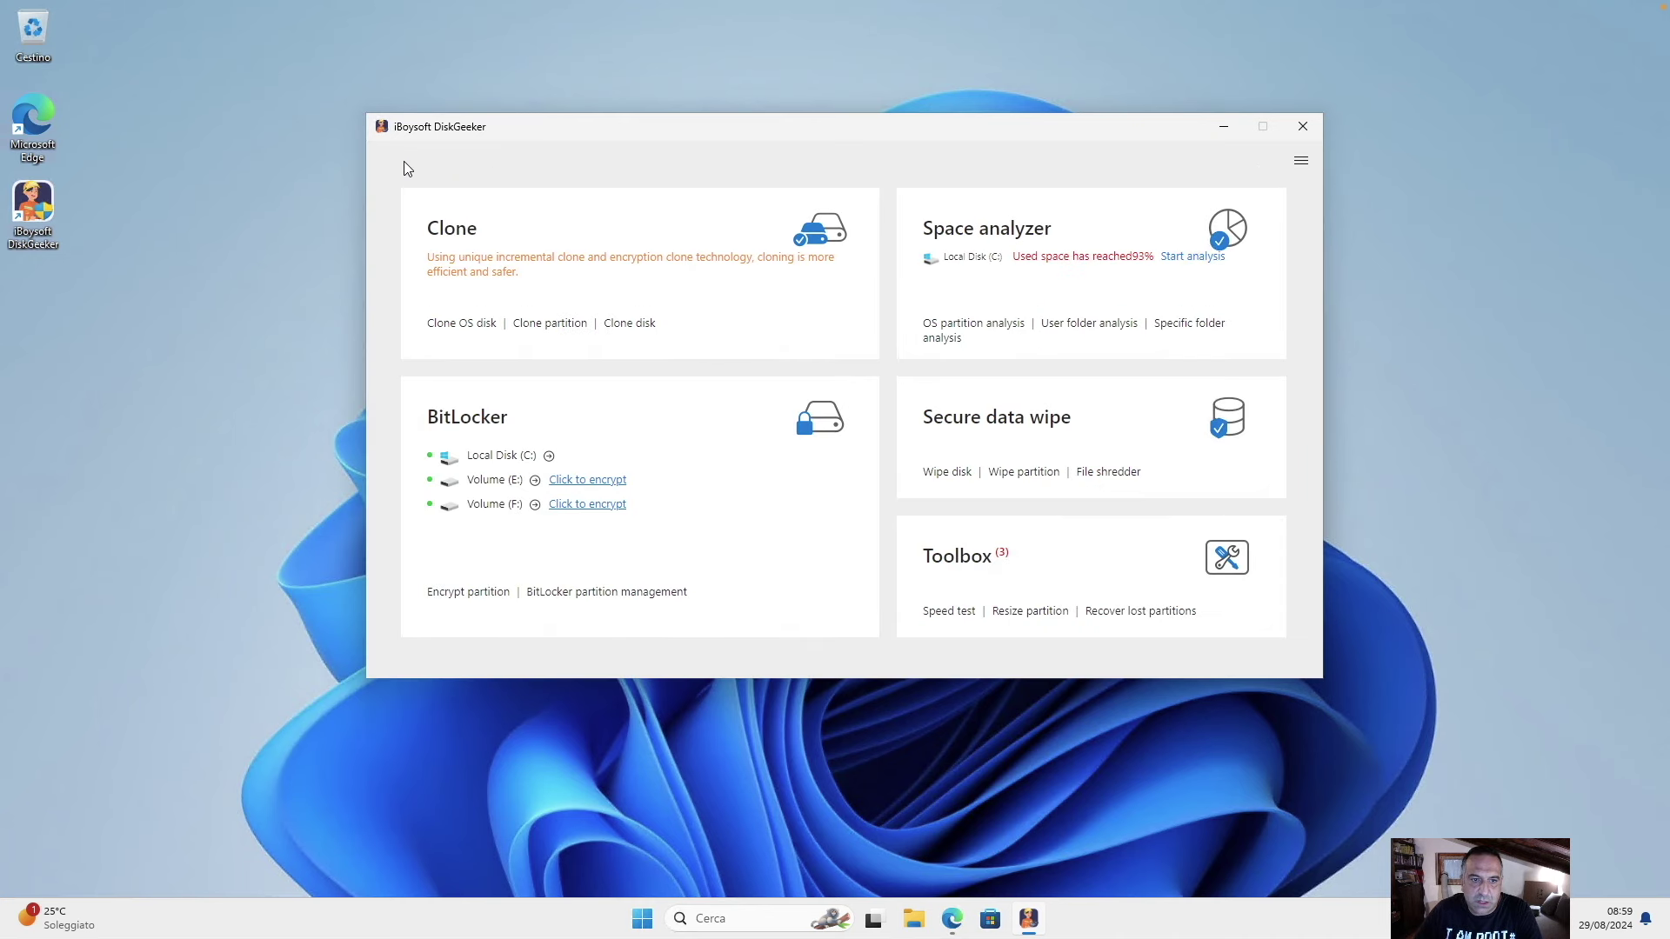
{"action": "left_click", "coordinate": [512, 487]}
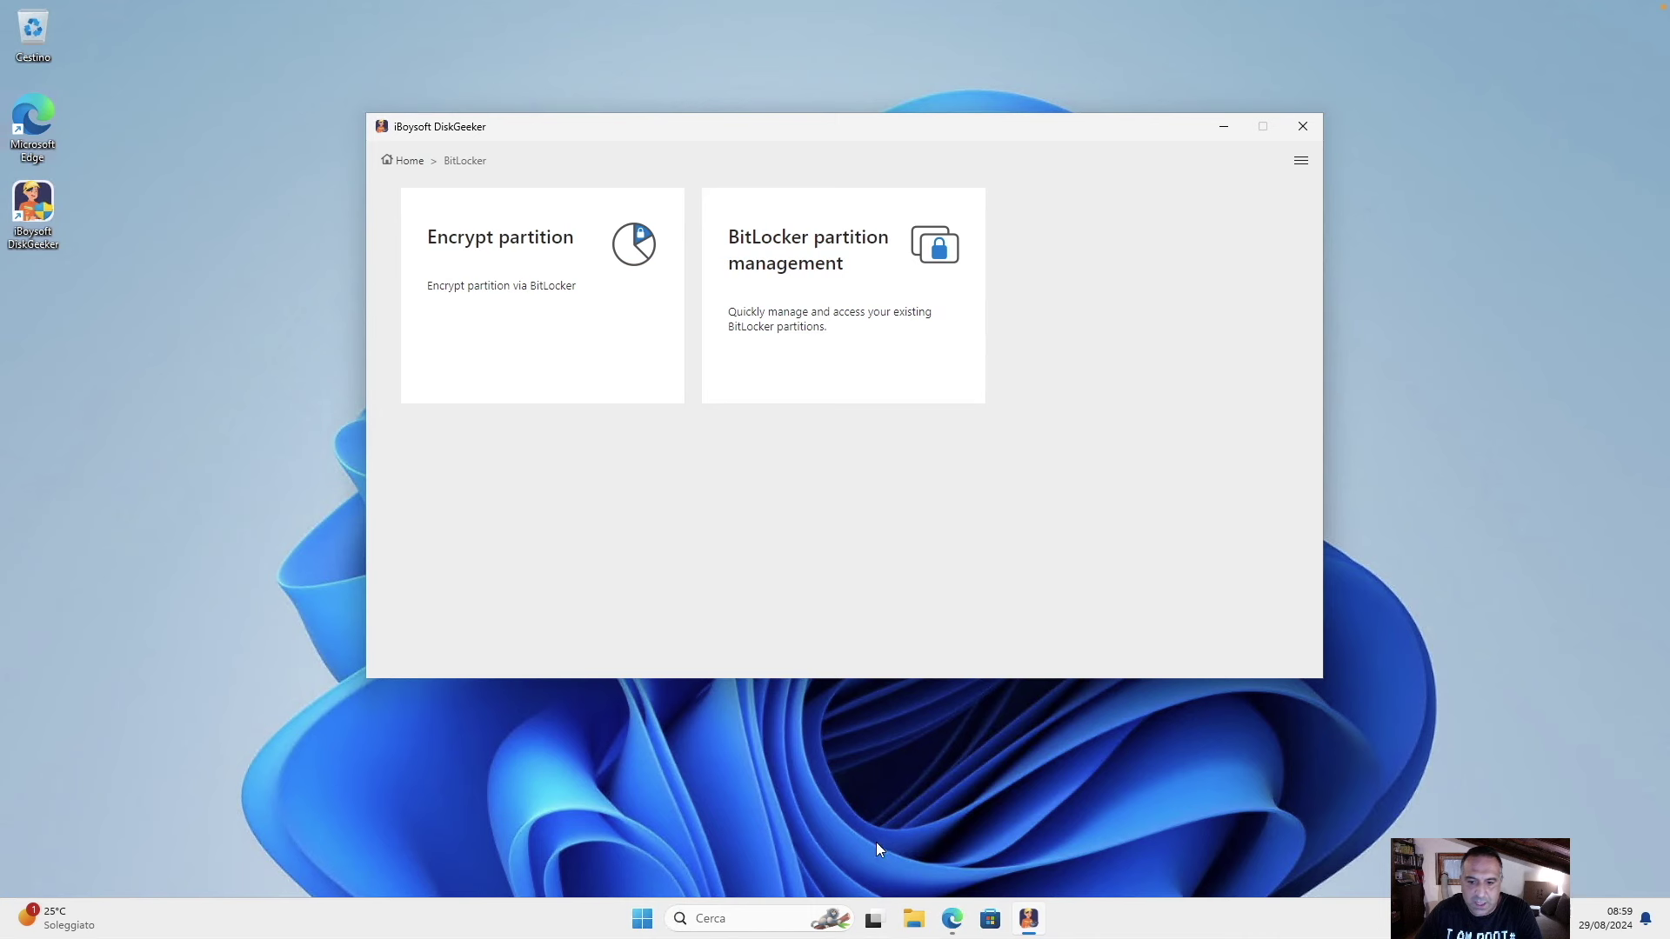
{"action": "left_click", "coordinate": [404, 162]}
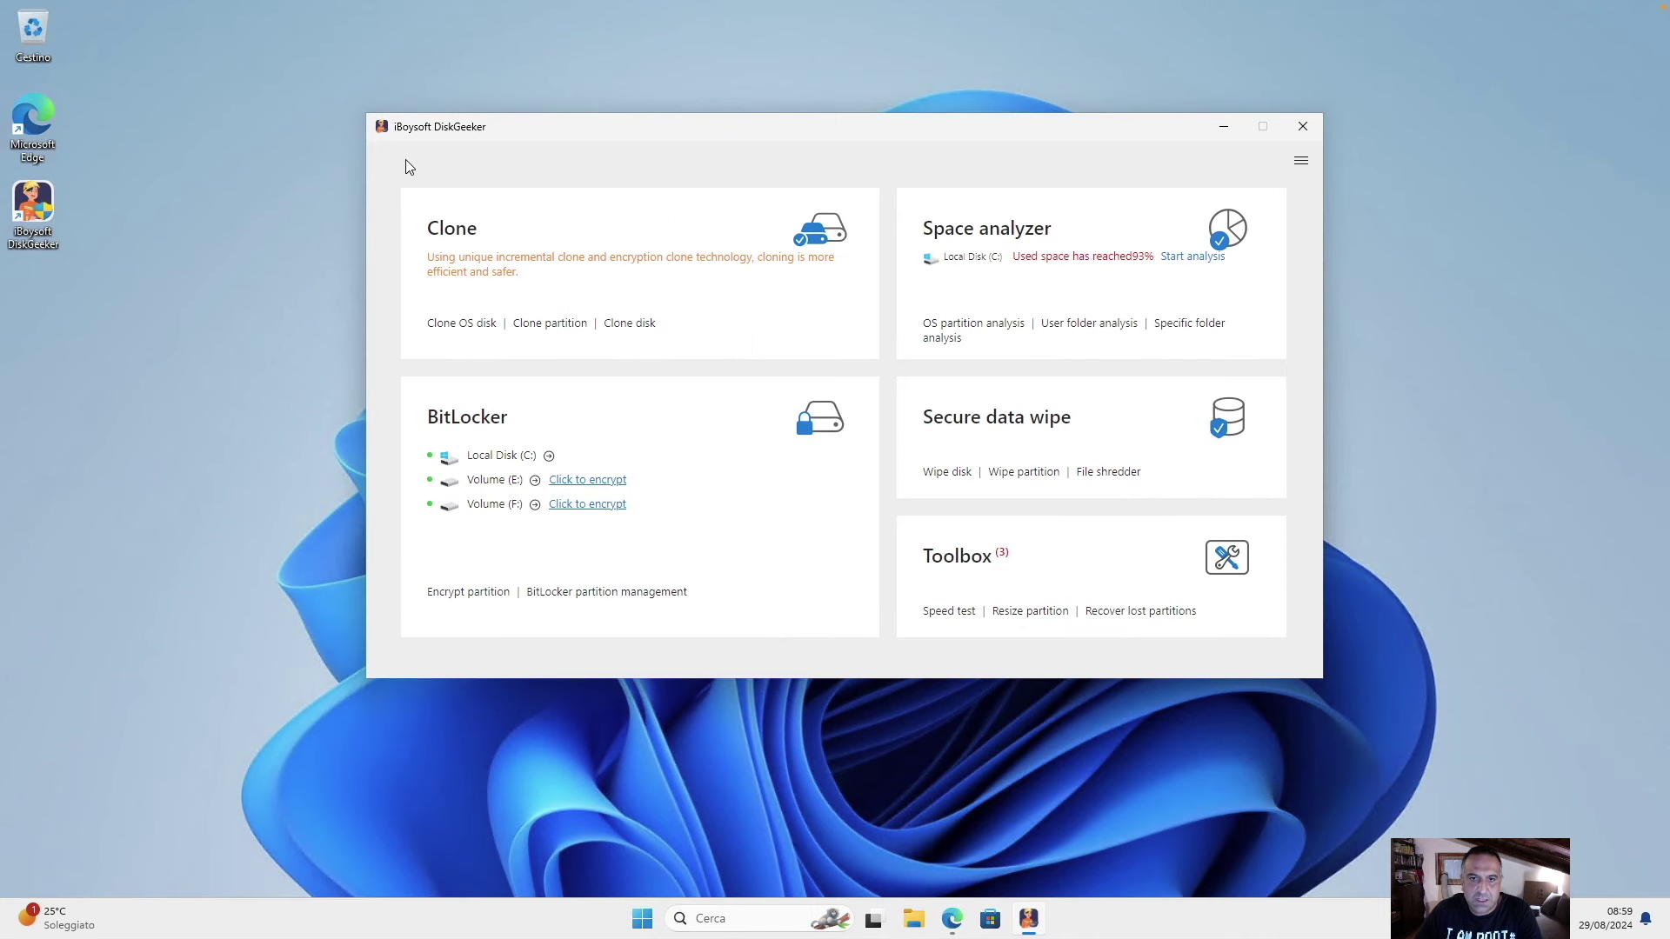
{"action": "left_click", "coordinate": [912, 913]}
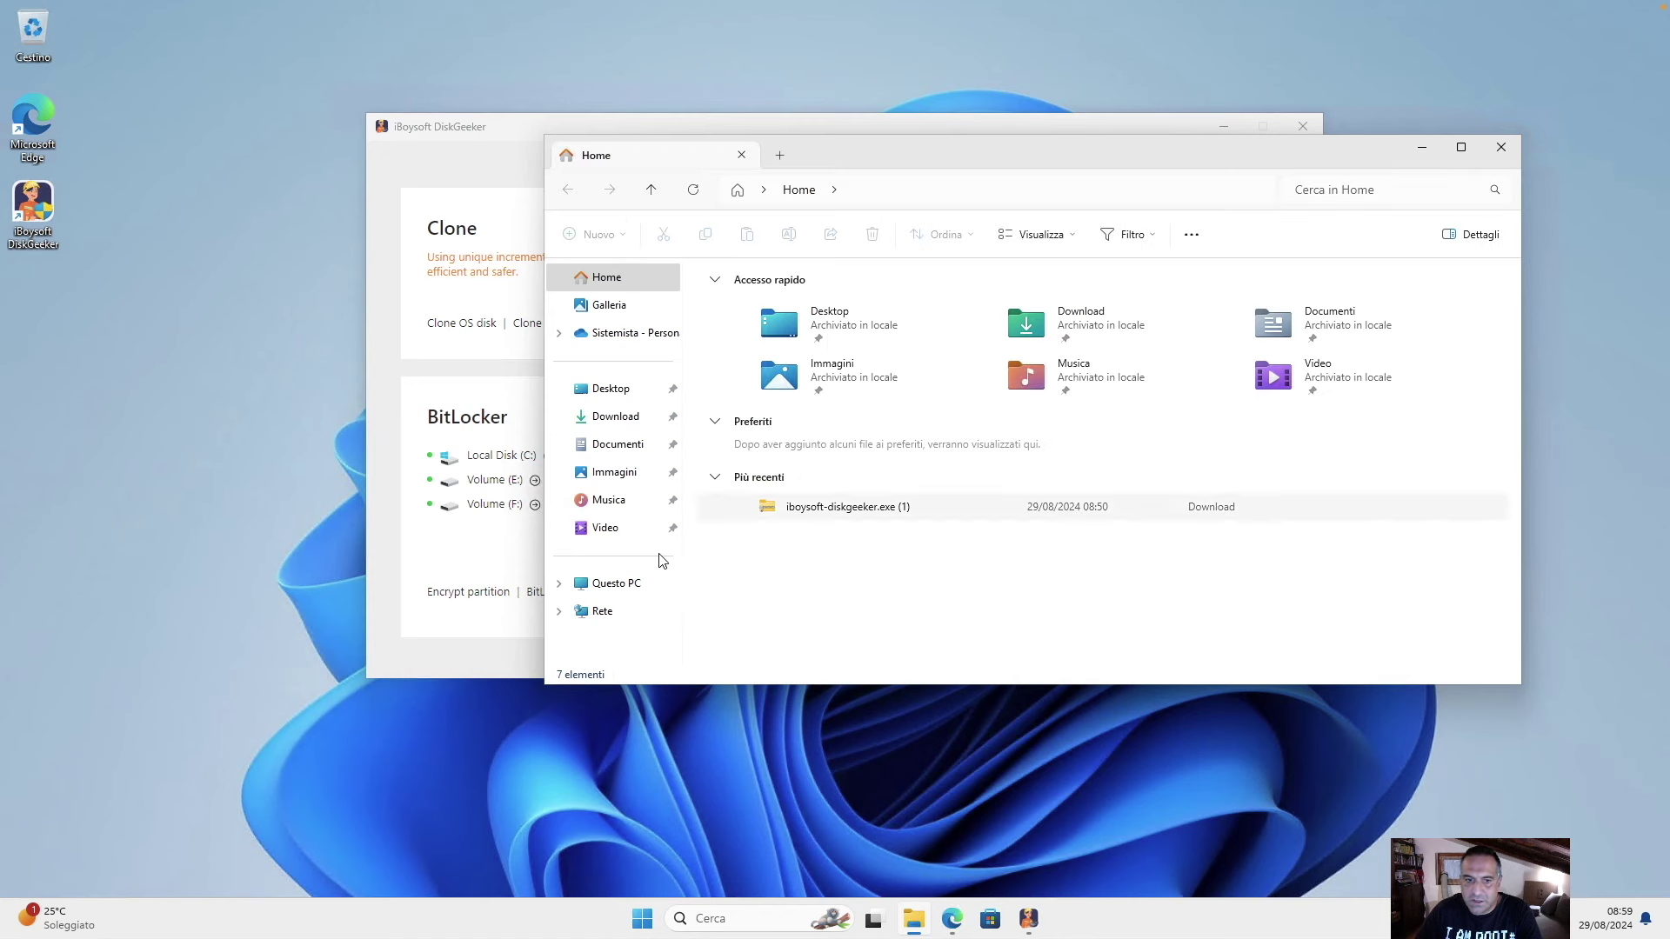
Create a new folder named 'test' on Volume (E:).
{"action": "left_click", "coordinate": [616, 590]}
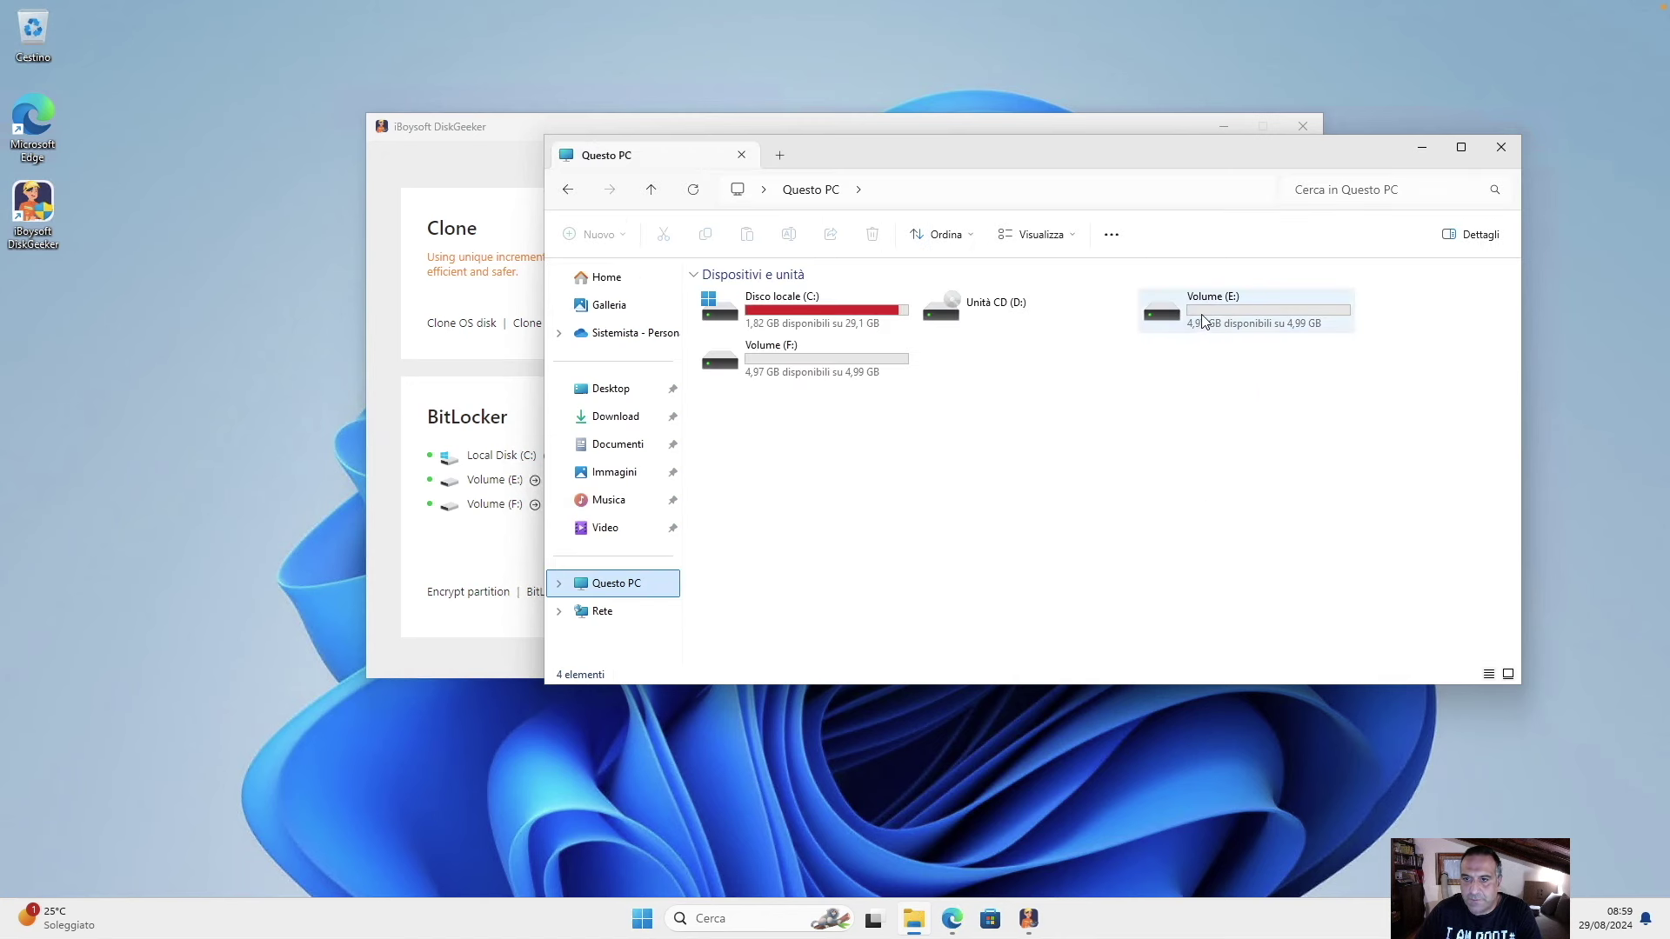
{"action": "double_click", "coordinate": [1200, 318]}
{"action": "right_click", "coordinate": [951, 392]}
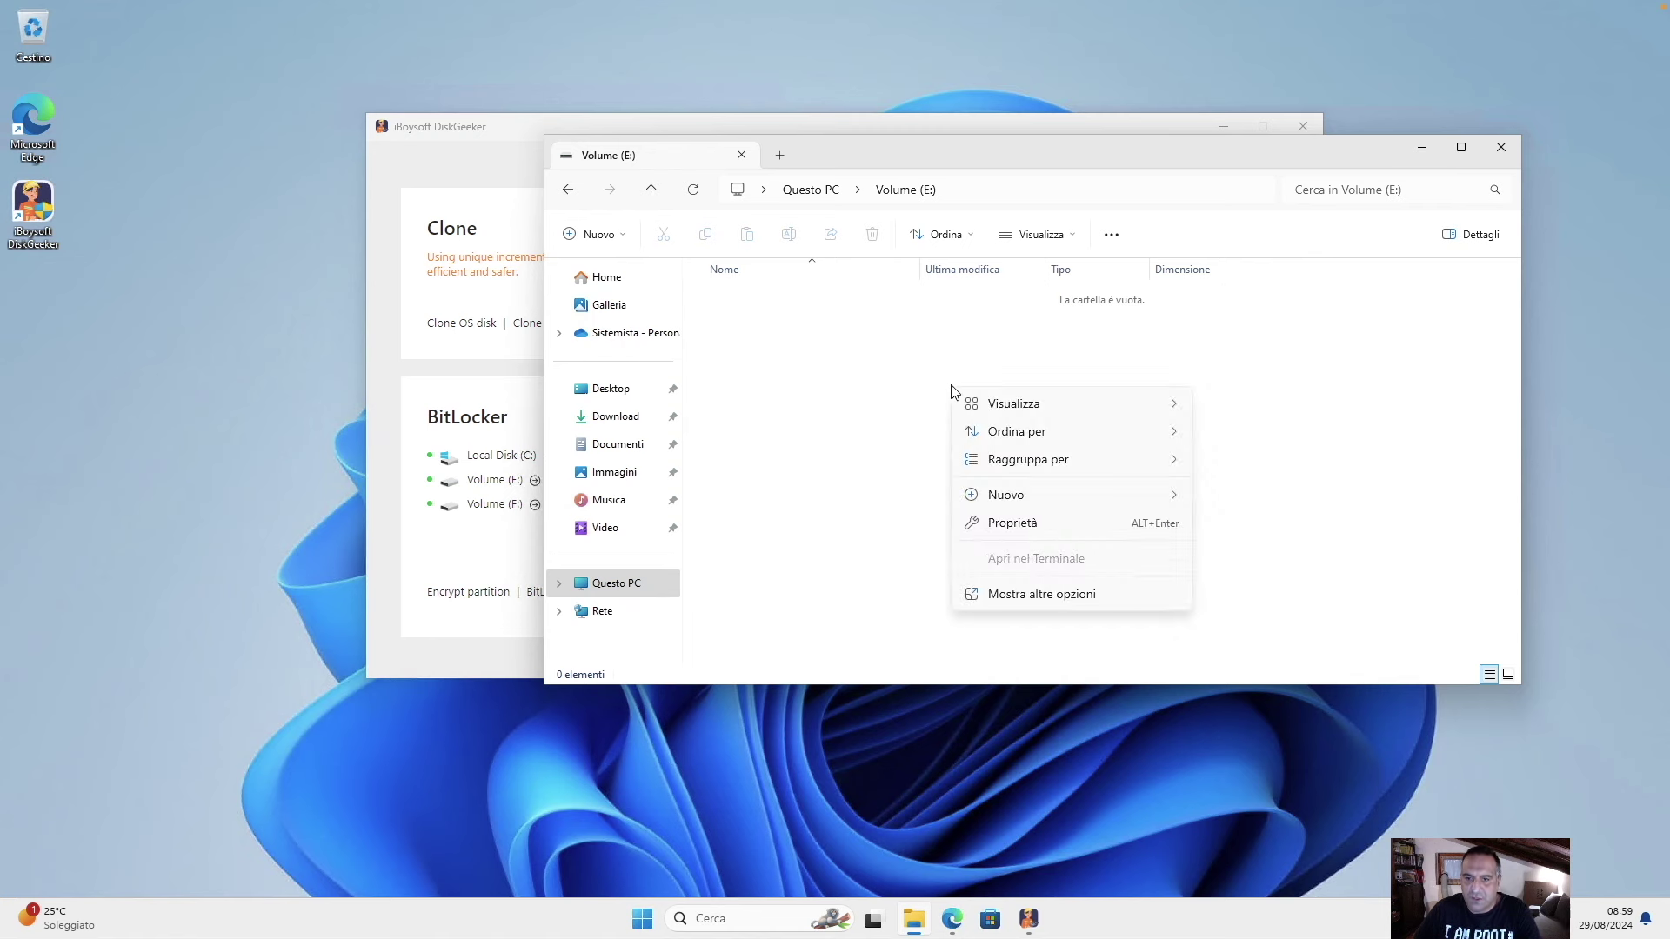
{"action": "mouse_move", "coordinate": [1065, 493]}
{"action": "left_click", "coordinate": [1284, 496]}
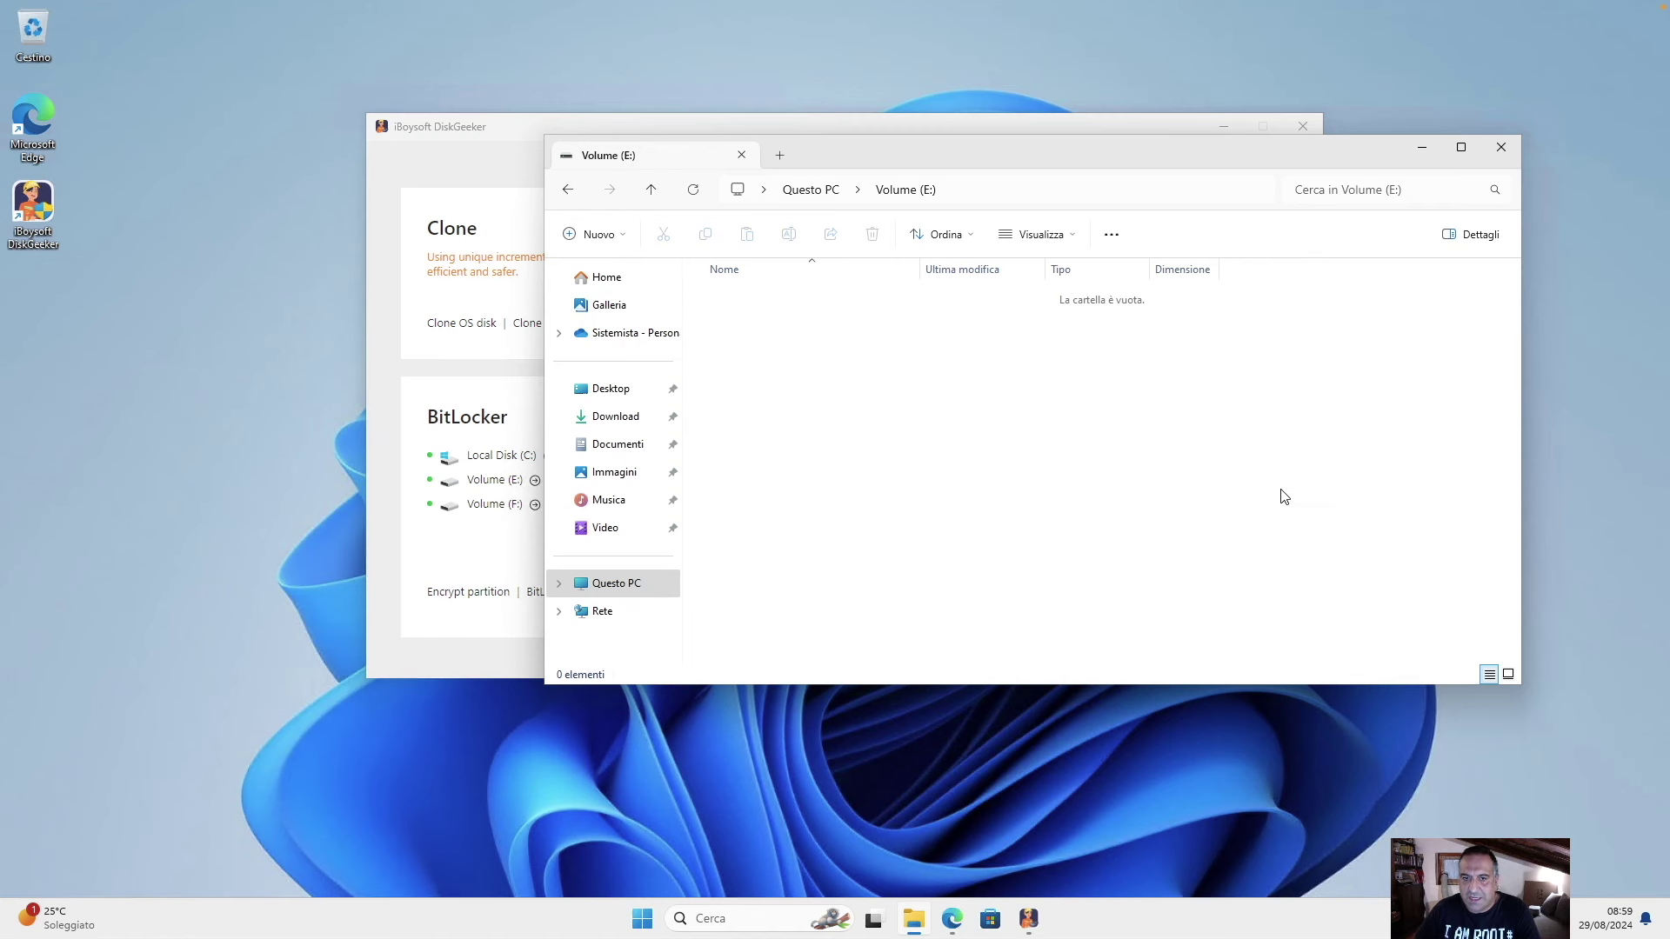
{"action": "type", "text": "test"}
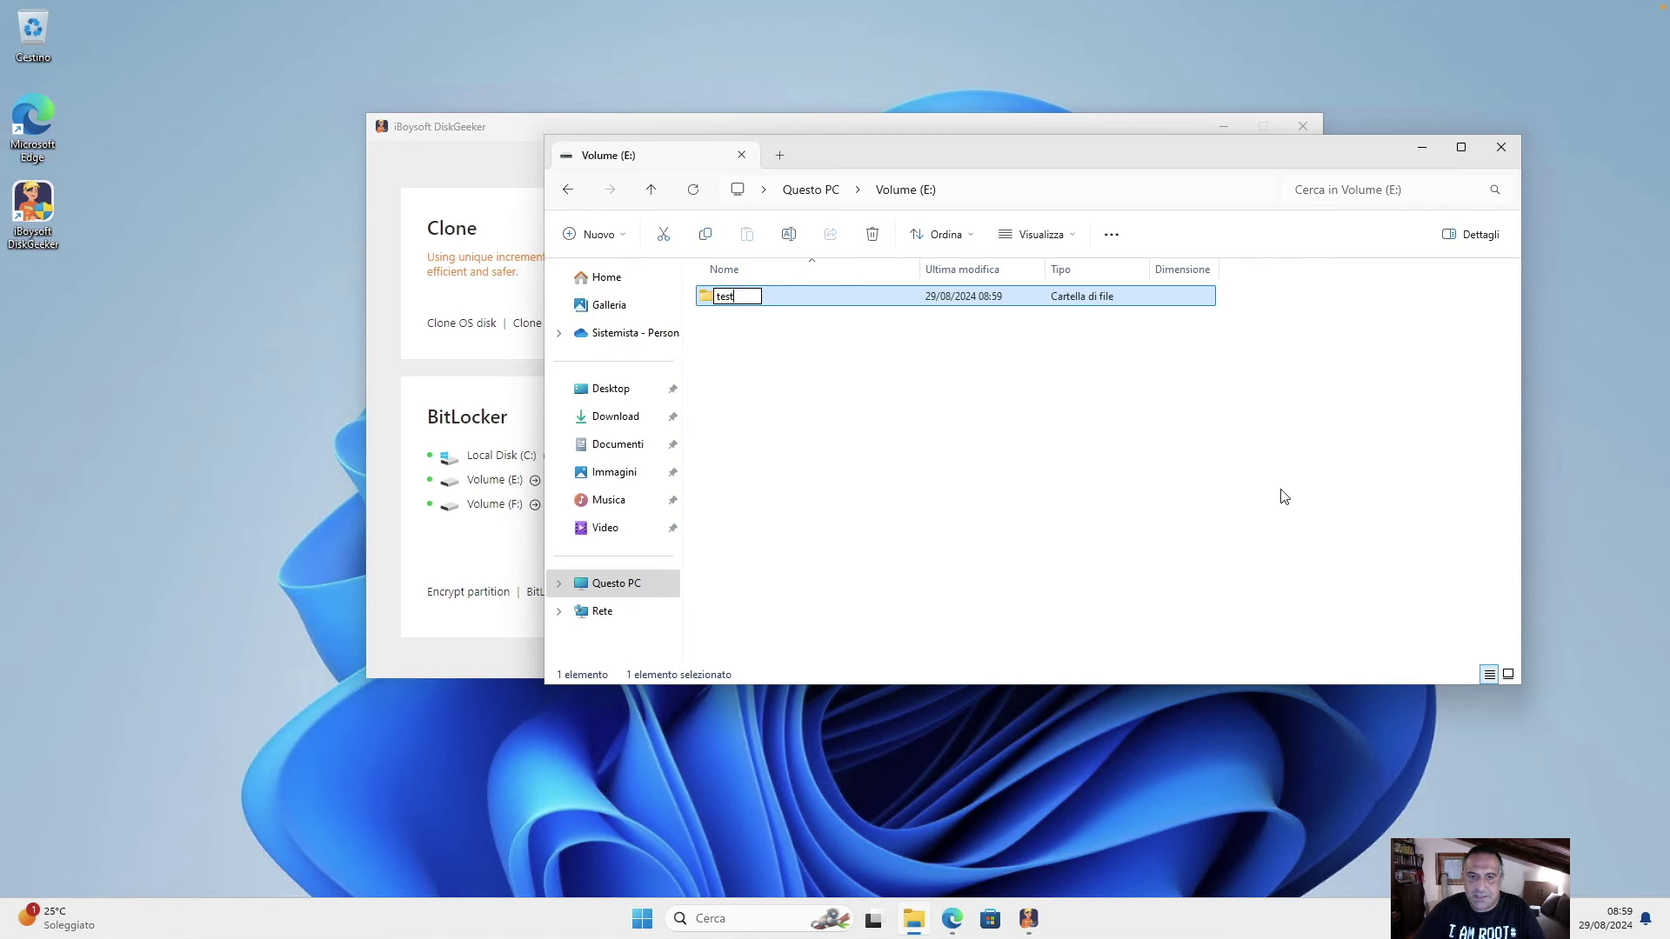
{"action": "key", "text": "Return"}
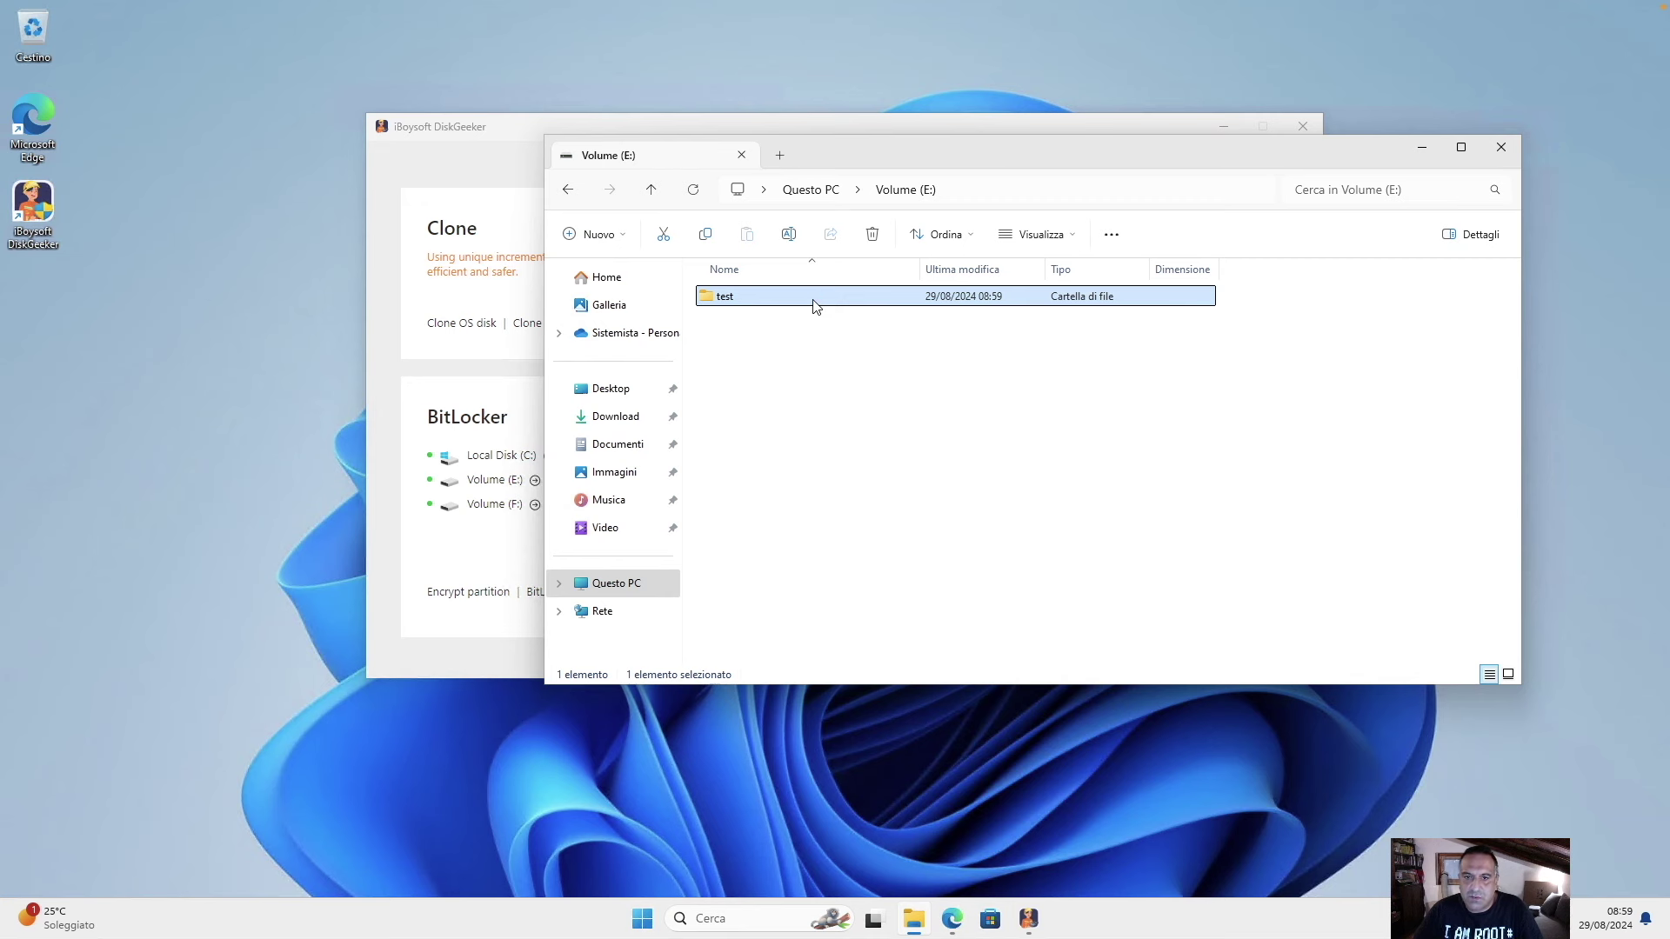
Inside the test folder, create test.txt containing 'pippo', save it, and close Explorer.
{"action": "double_click", "coordinate": [816, 301]}
{"action": "right_click", "coordinate": [847, 343]}
{"action": "left_click", "coordinate": [1171, 560]}
{"action": "type", "text": "test"}
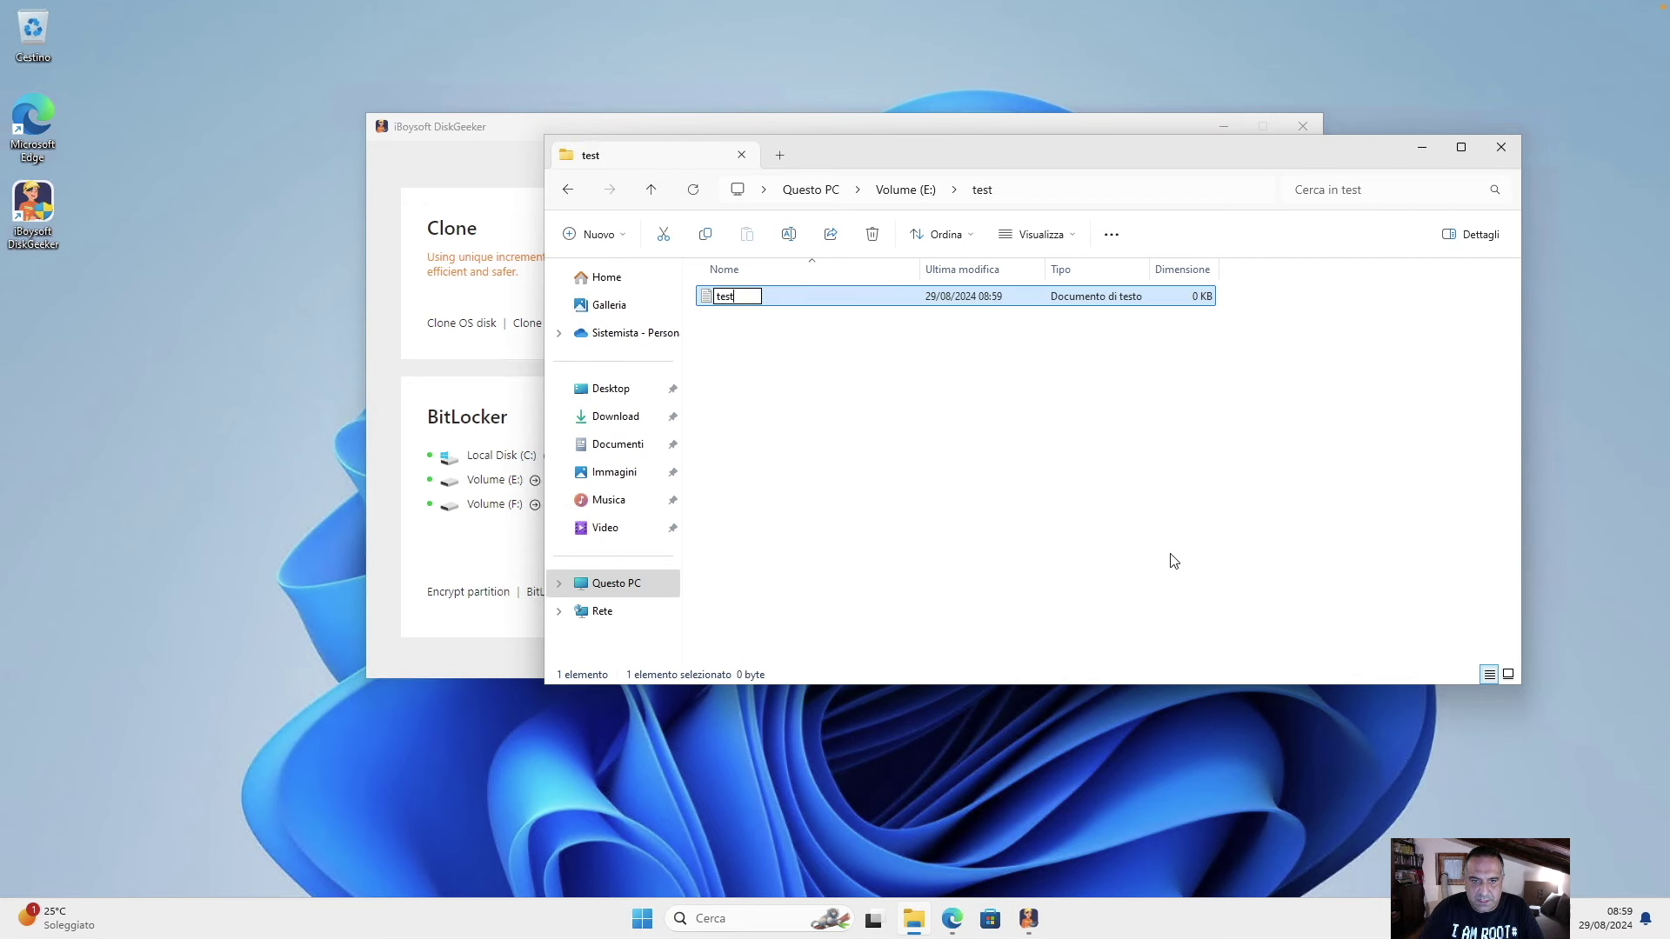
{"action": "key", "text": "Return"}
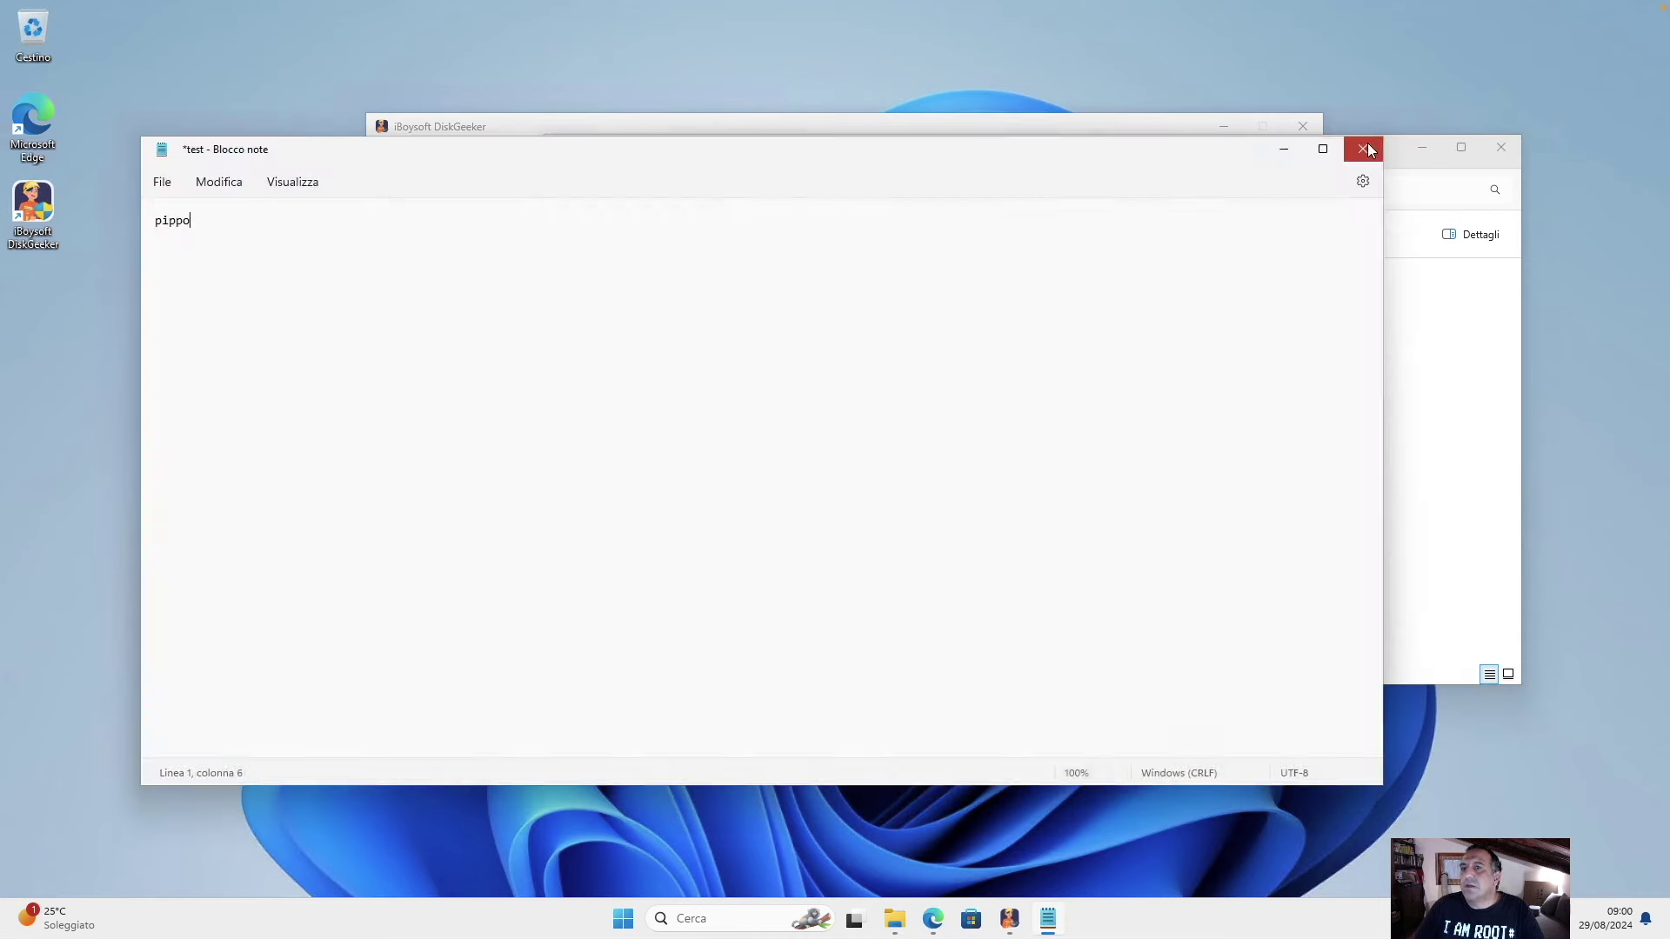
{"action": "left_click", "coordinate": [1362, 148]}
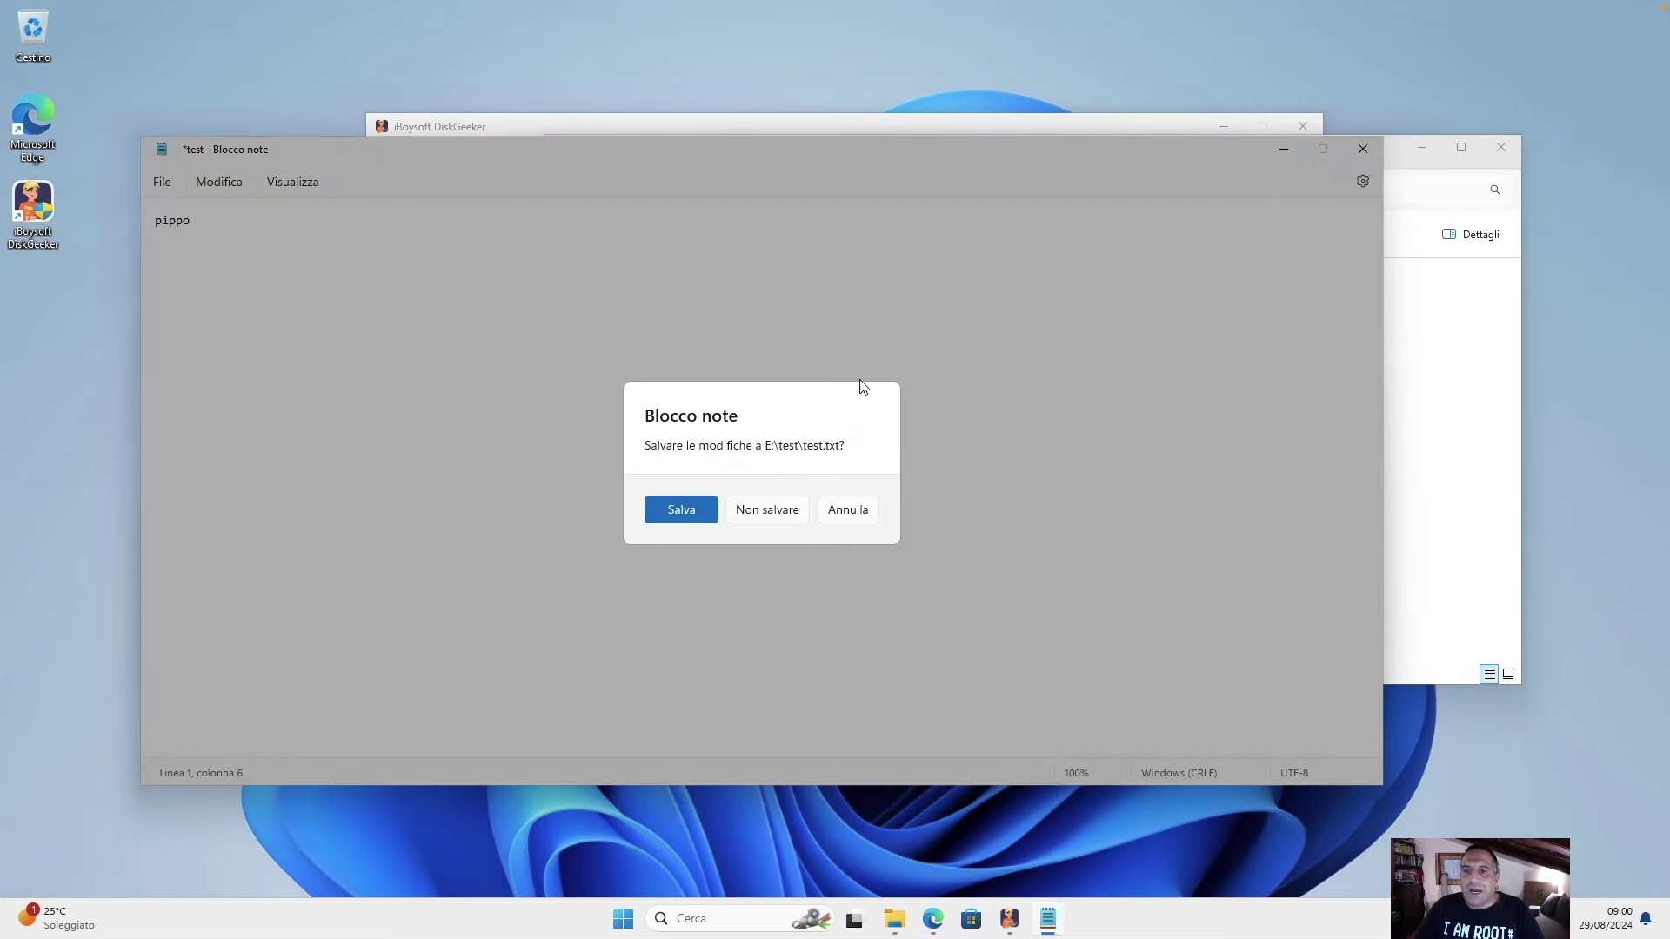
{"action": "left_click", "coordinate": [680, 510]}
{"action": "left_click", "coordinate": [1500, 148]}
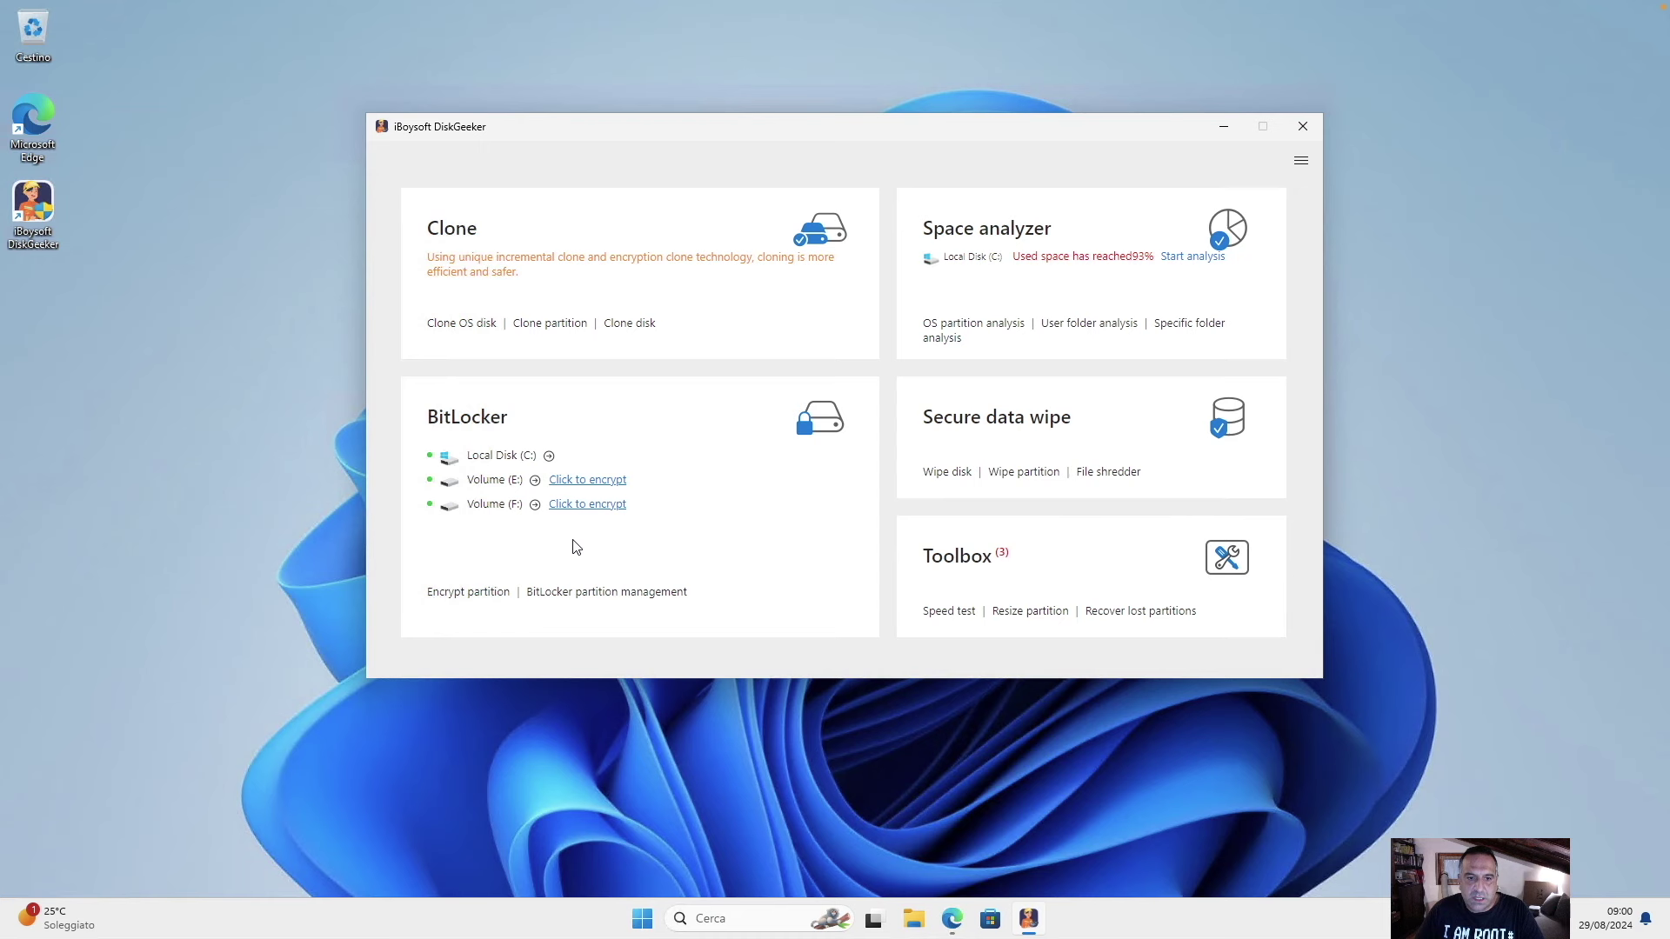
Start encrypting Volume (E:), entering and confirming the drive password.
{"action": "left_click", "coordinate": [572, 483]}
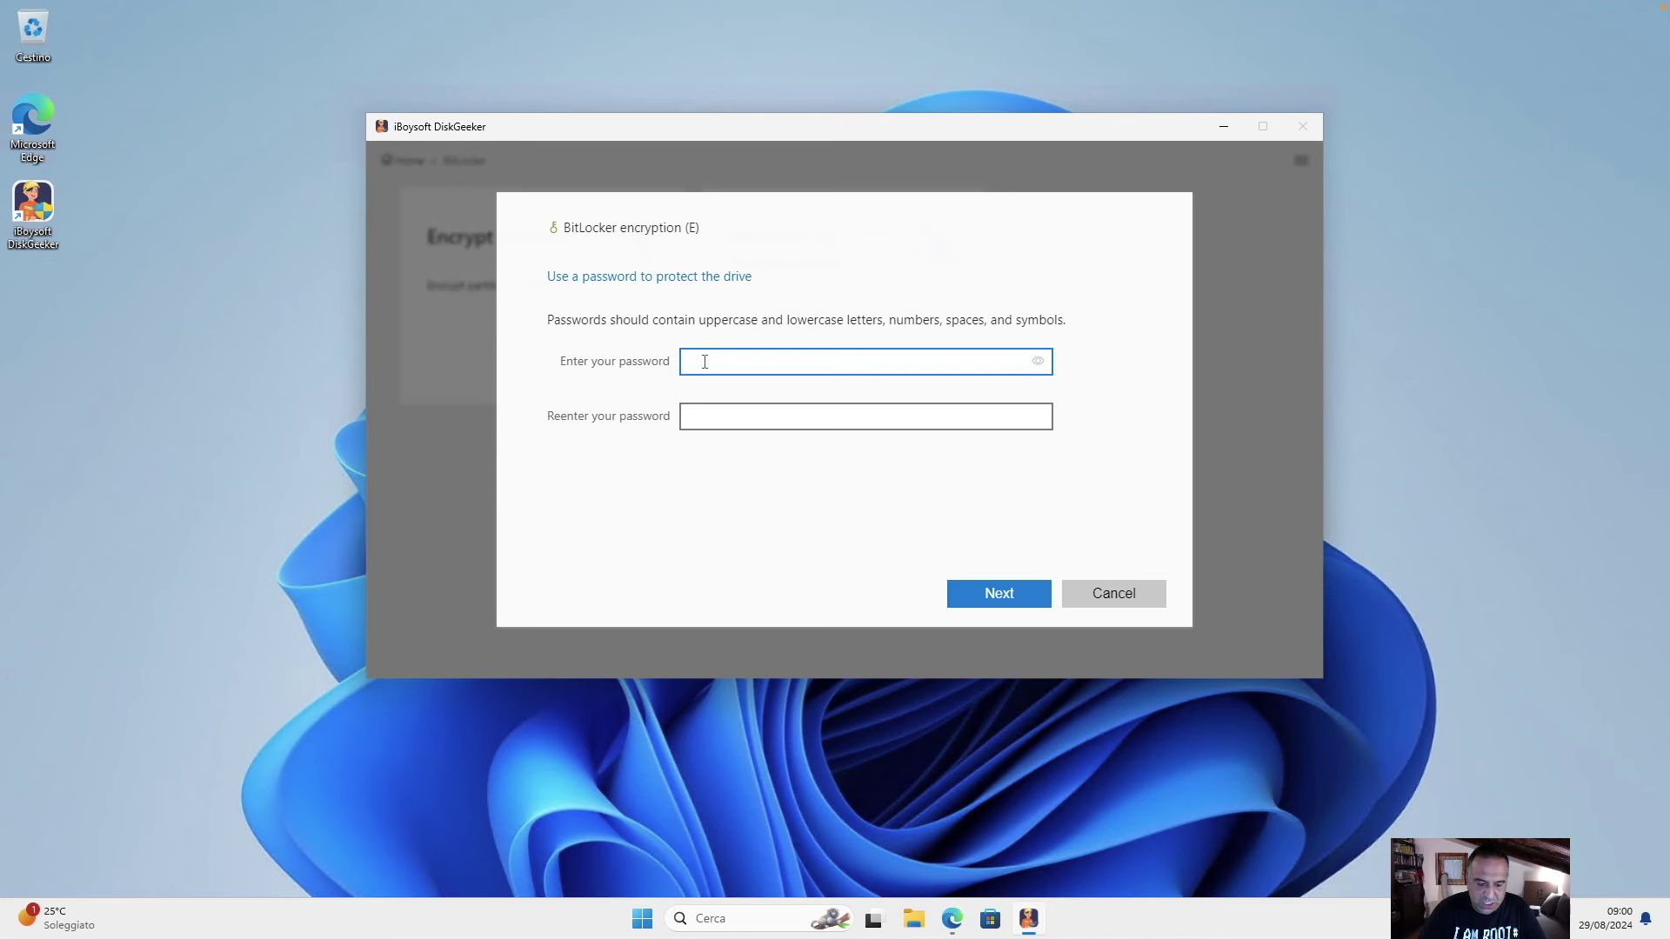
{"action": "key", "text": "Tab"}
{"action": "key", "text": "ctrl+v"}
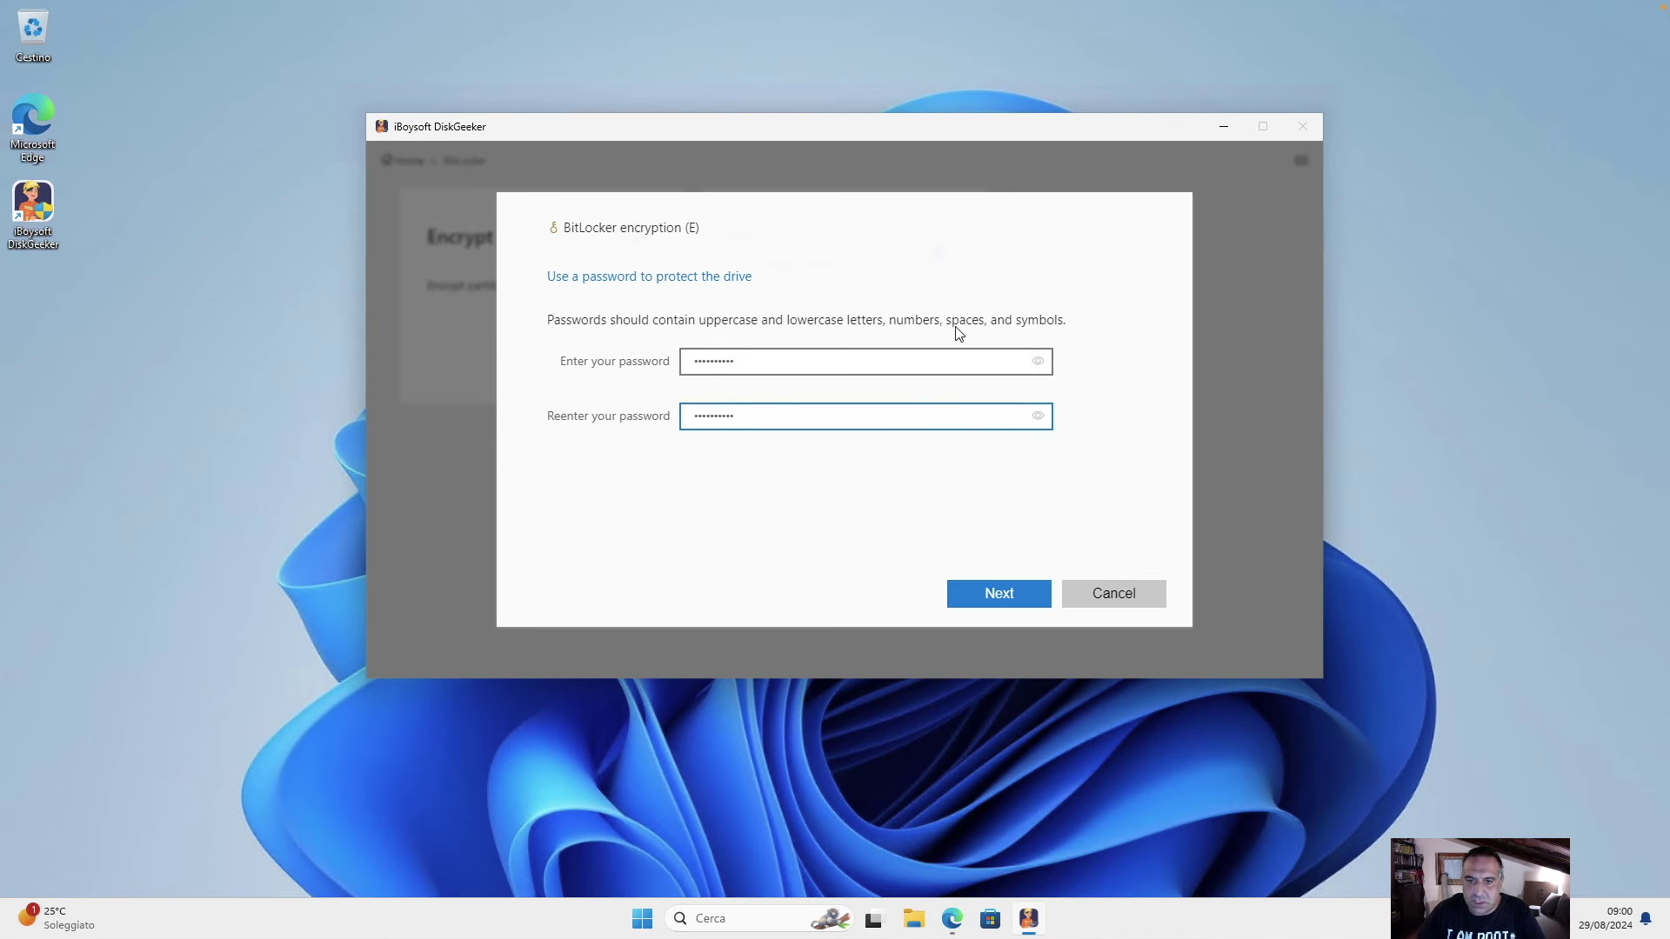
{"action": "left_click", "coordinate": [1018, 600]}
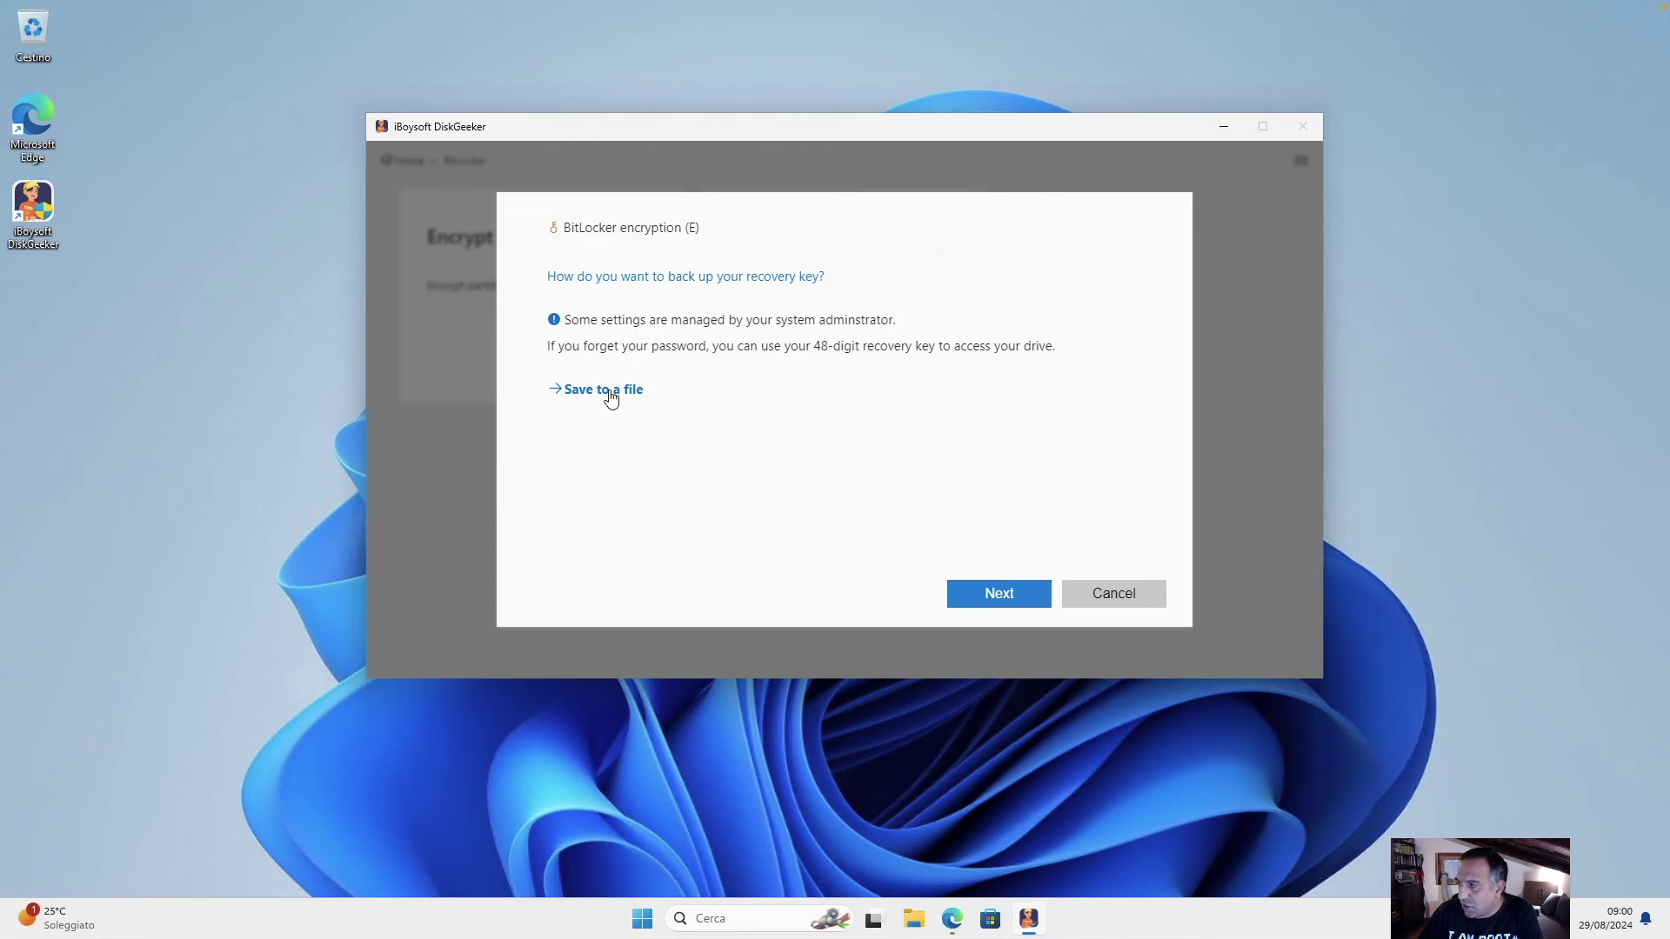
Save the BitLocker recovery key as a file in the user's Desktop folder.
{"action": "left_click", "coordinate": [609, 390]}
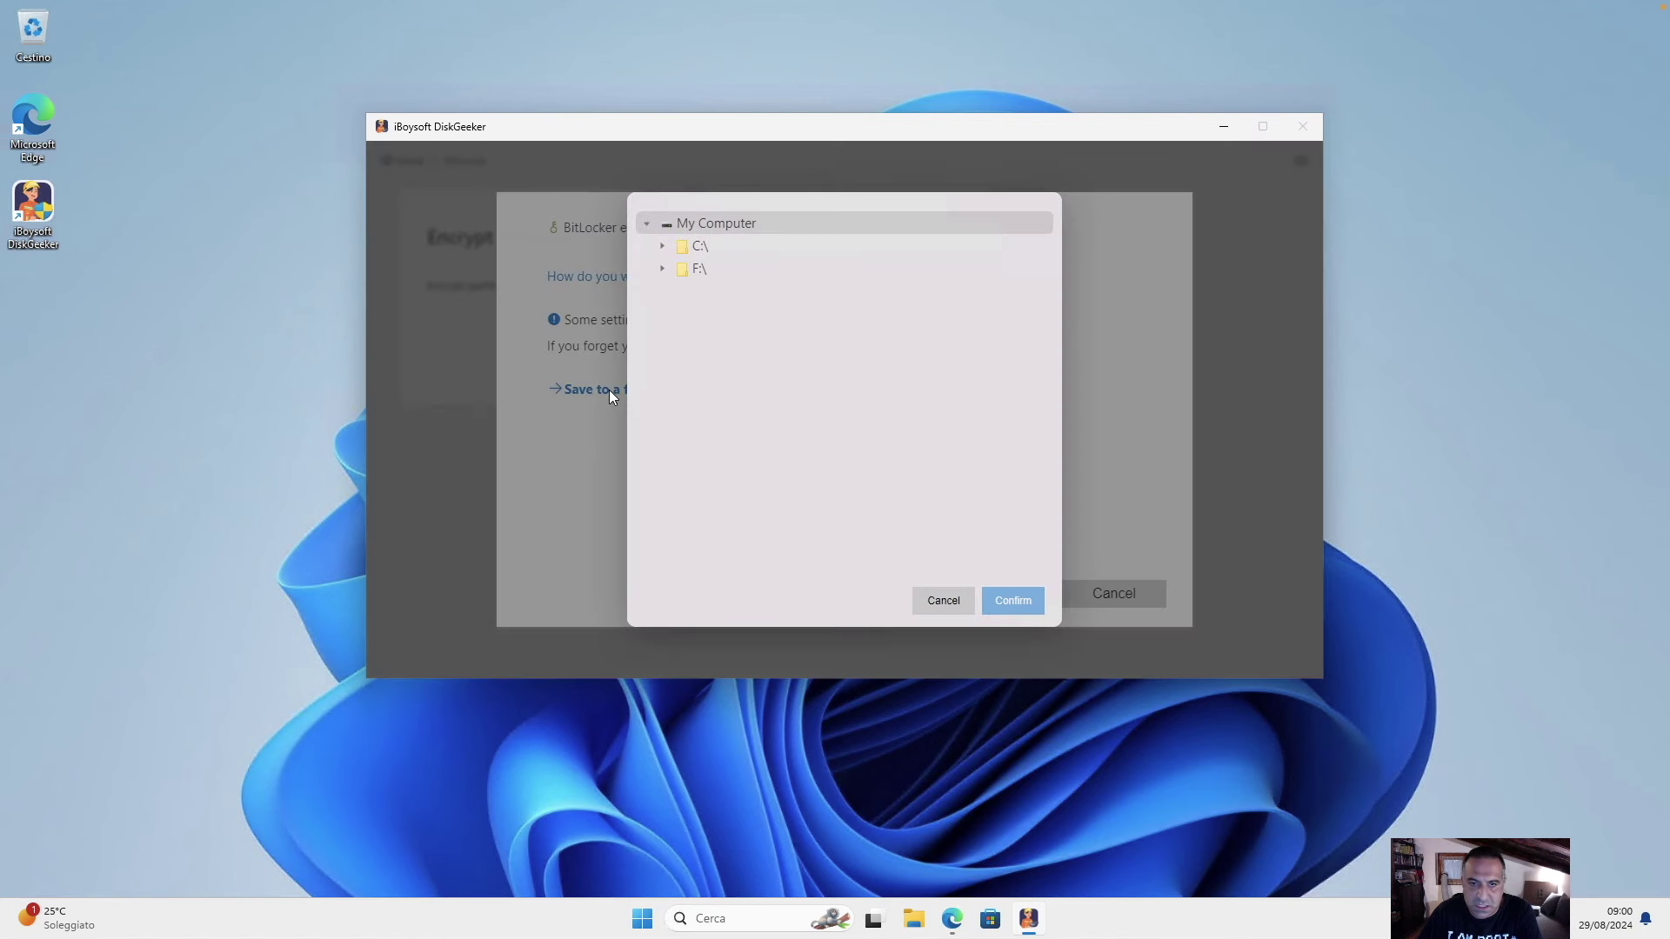
{"action": "left_click", "coordinate": [661, 248]}
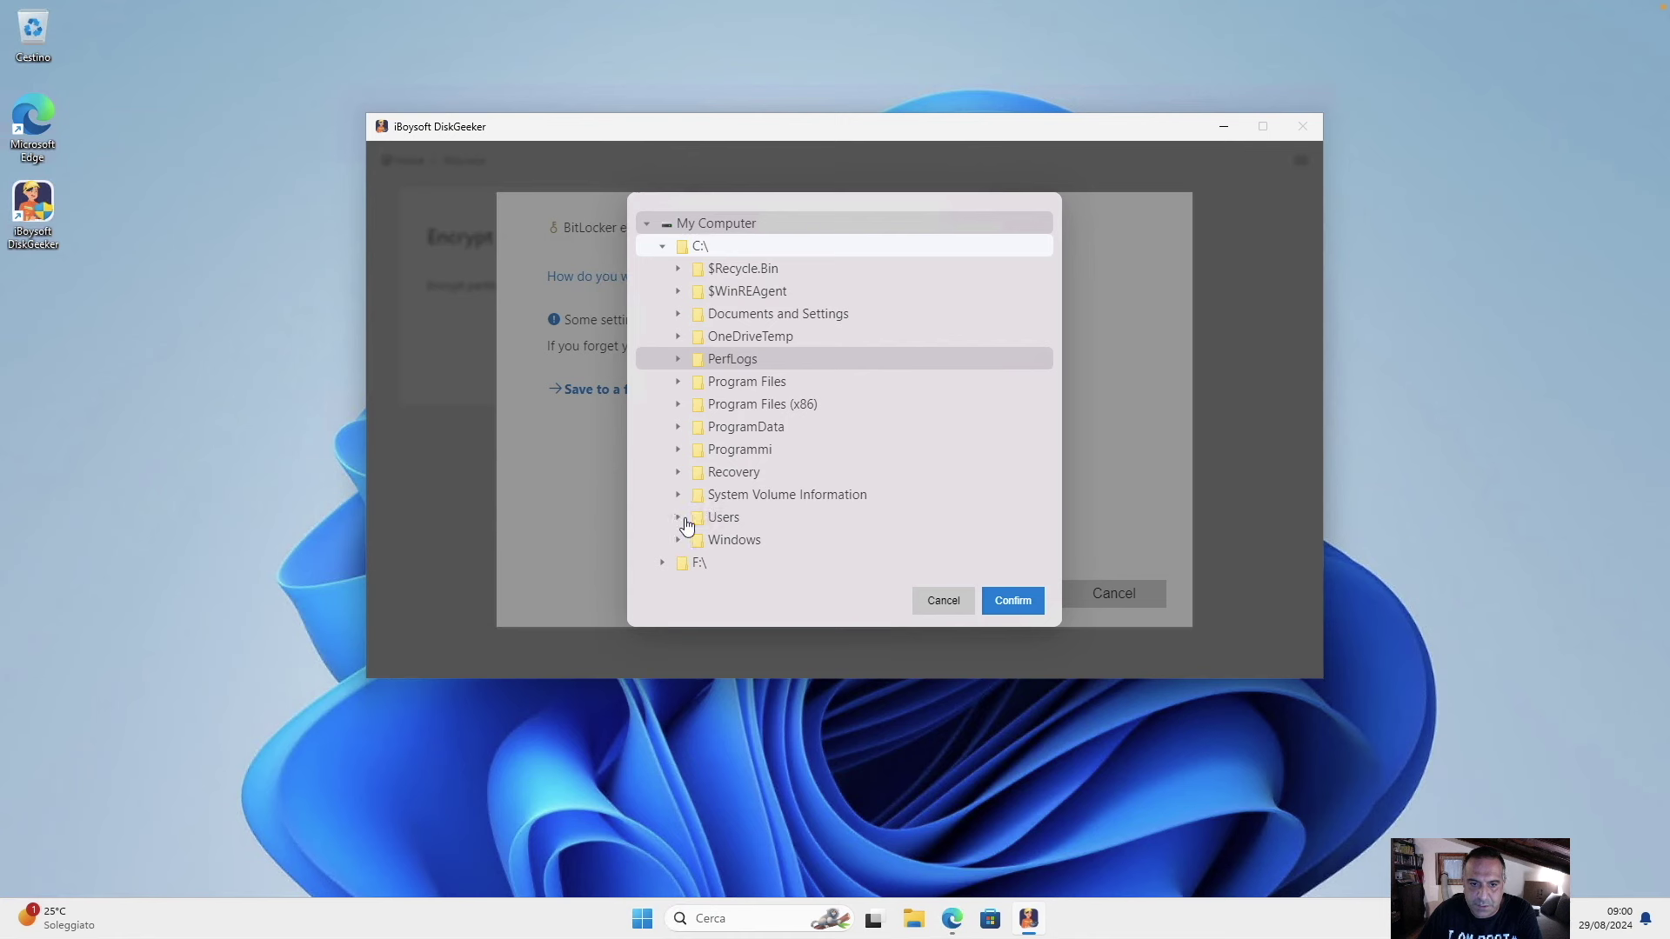
{"action": "left_click", "coordinate": [678, 519]}
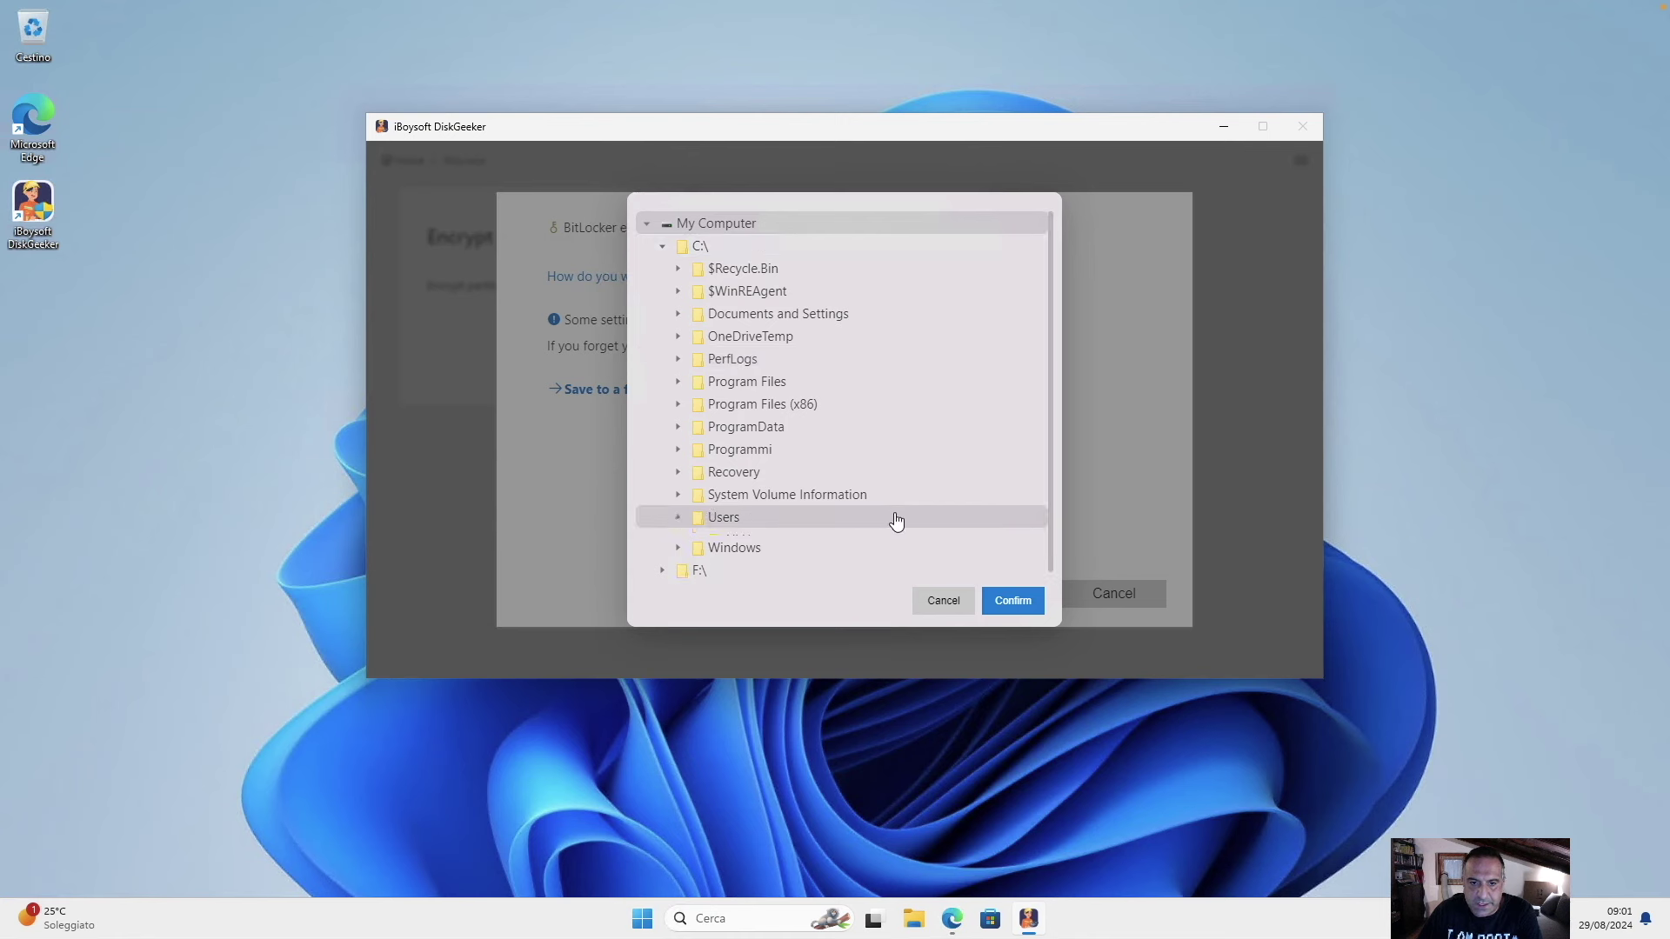
{"action": "scroll", "coordinate": [894, 522], "scroll_direction": "down", "scroll_amount": 2}
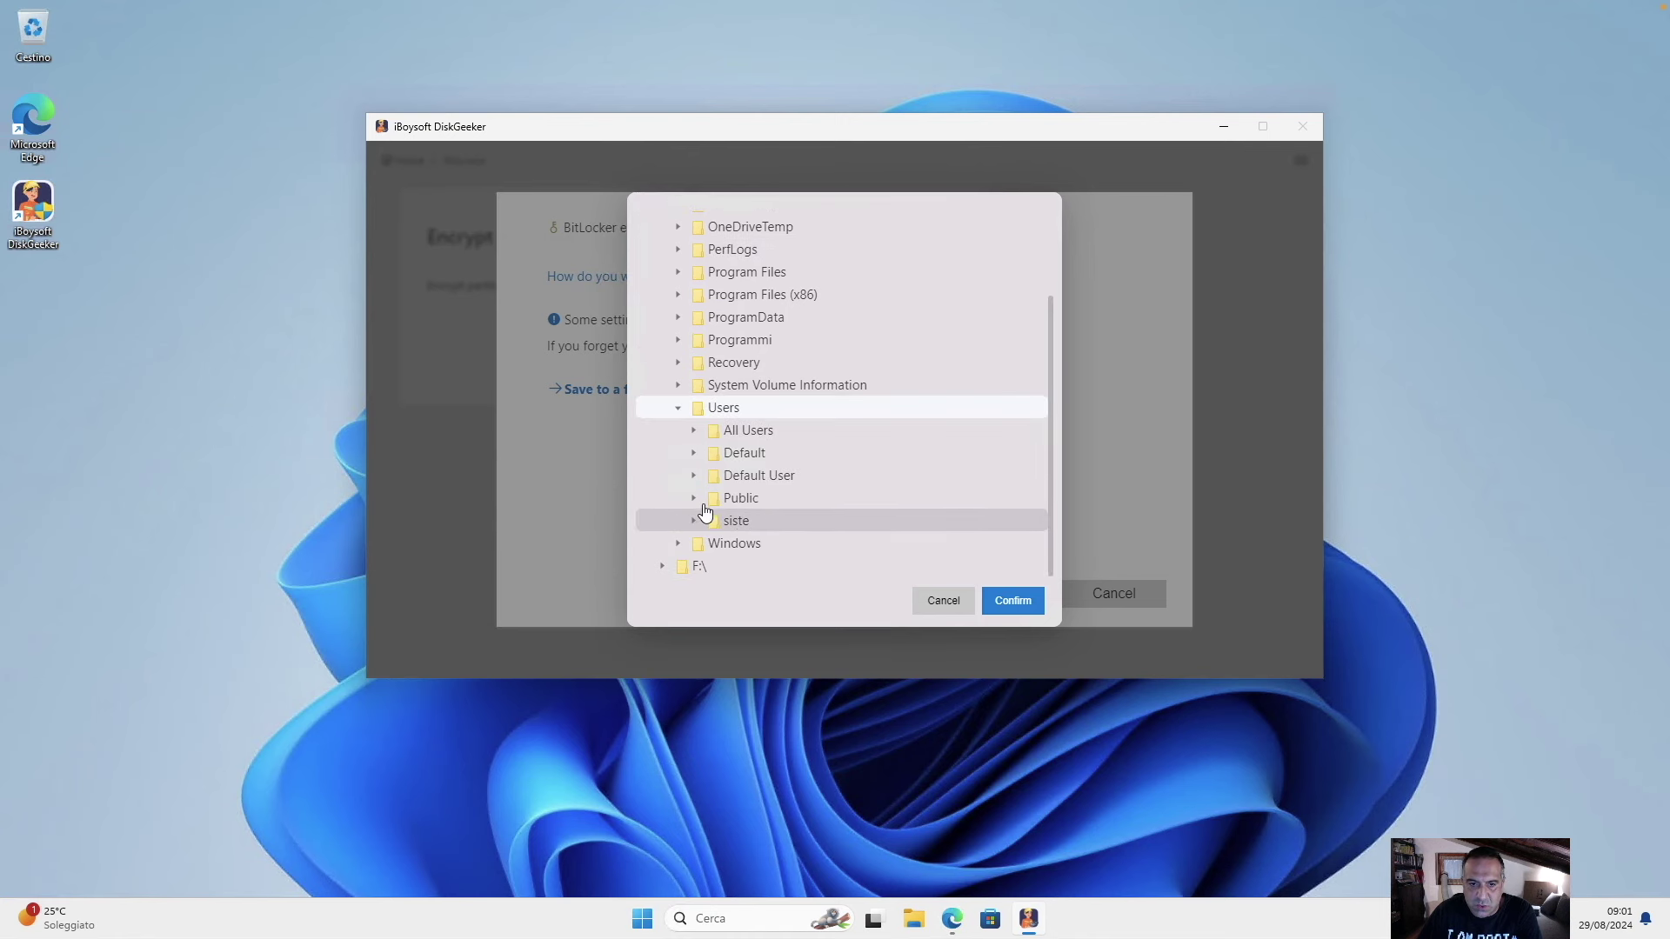
{"action": "left_click", "coordinate": [695, 520]}
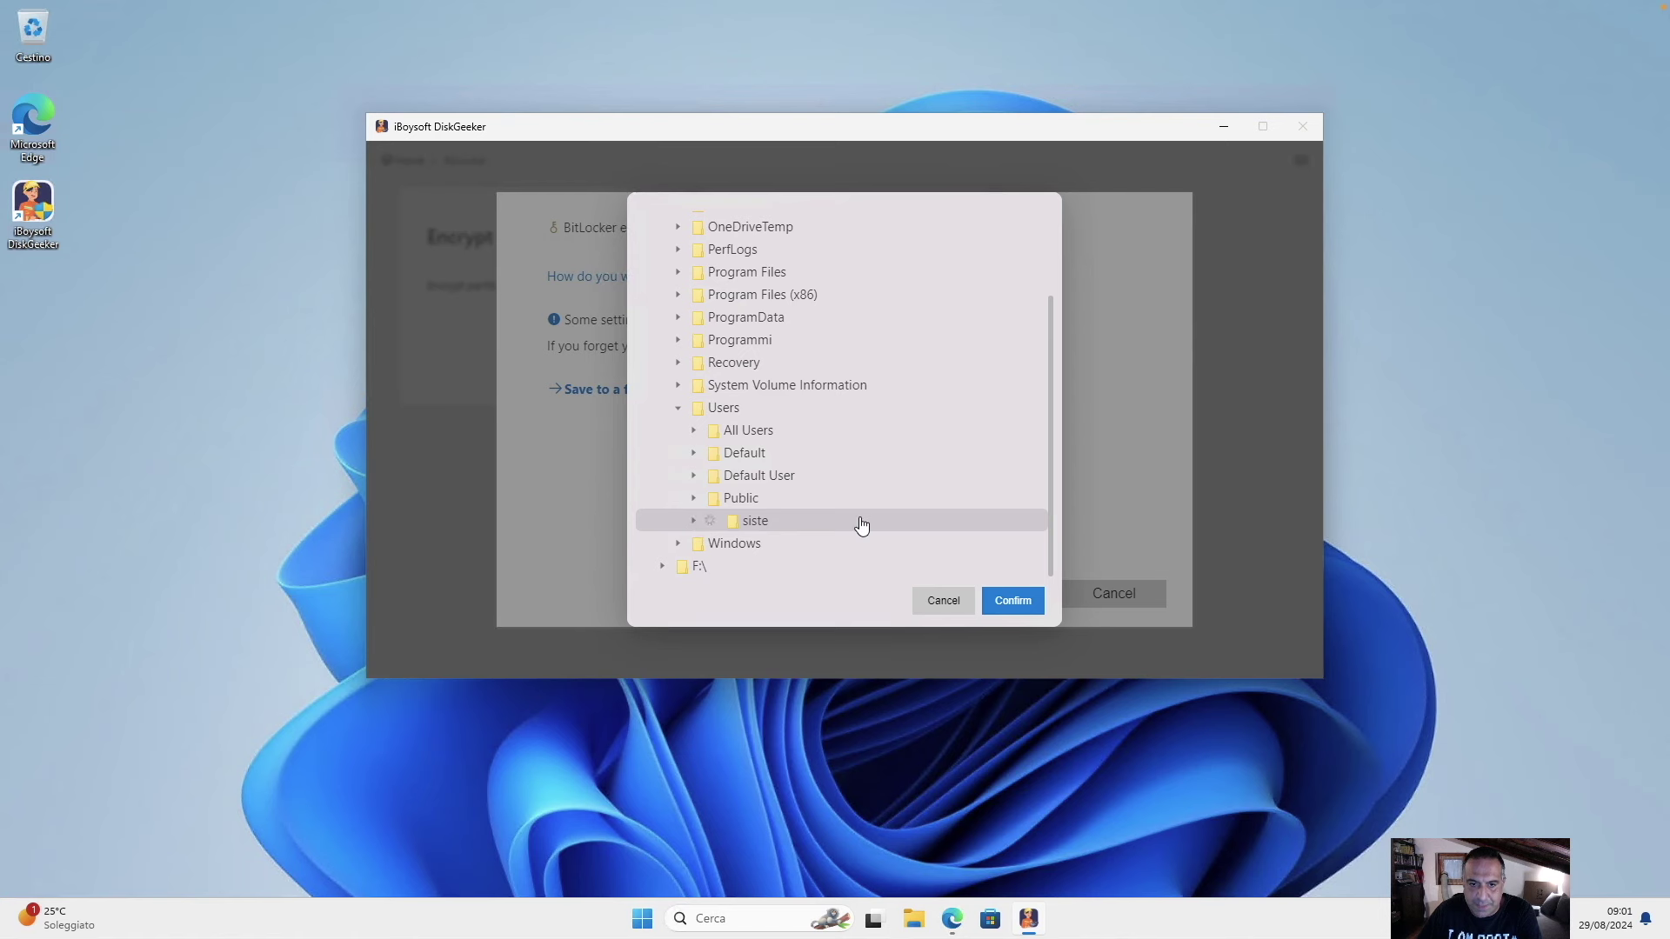
{"action": "scroll", "coordinate": [864, 528], "scroll_direction": "down", "scroll_amount": 3}
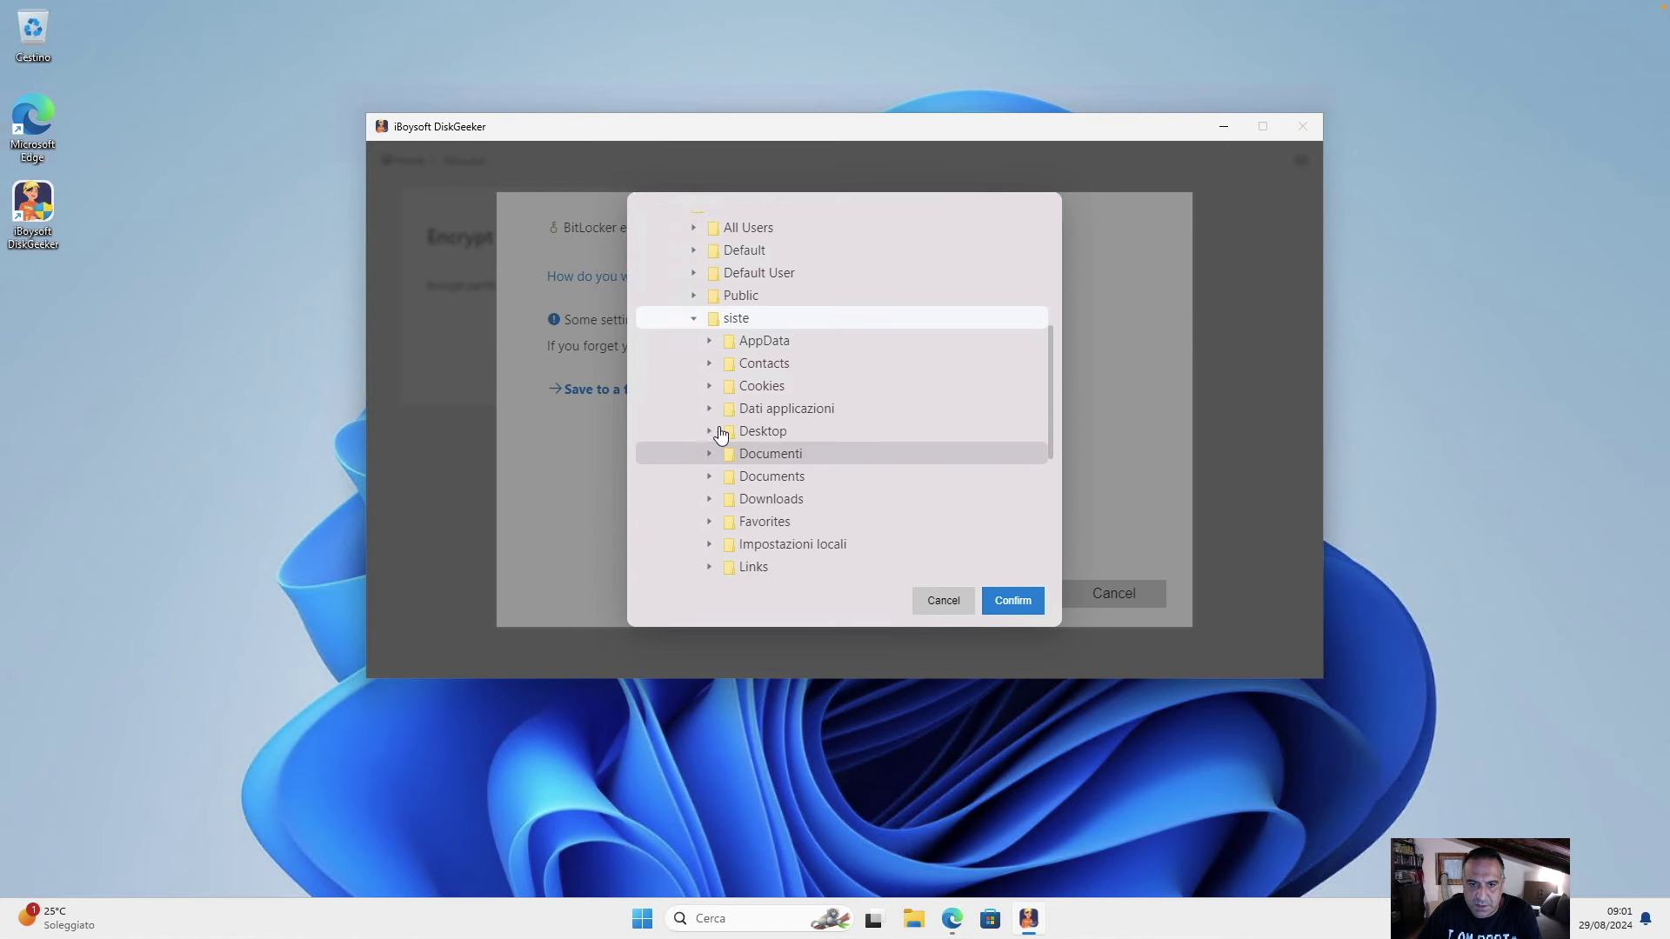
{"action": "left_click", "coordinate": [746, 432]}
{"action": "left_click", "coordinate": [1013, 601]}
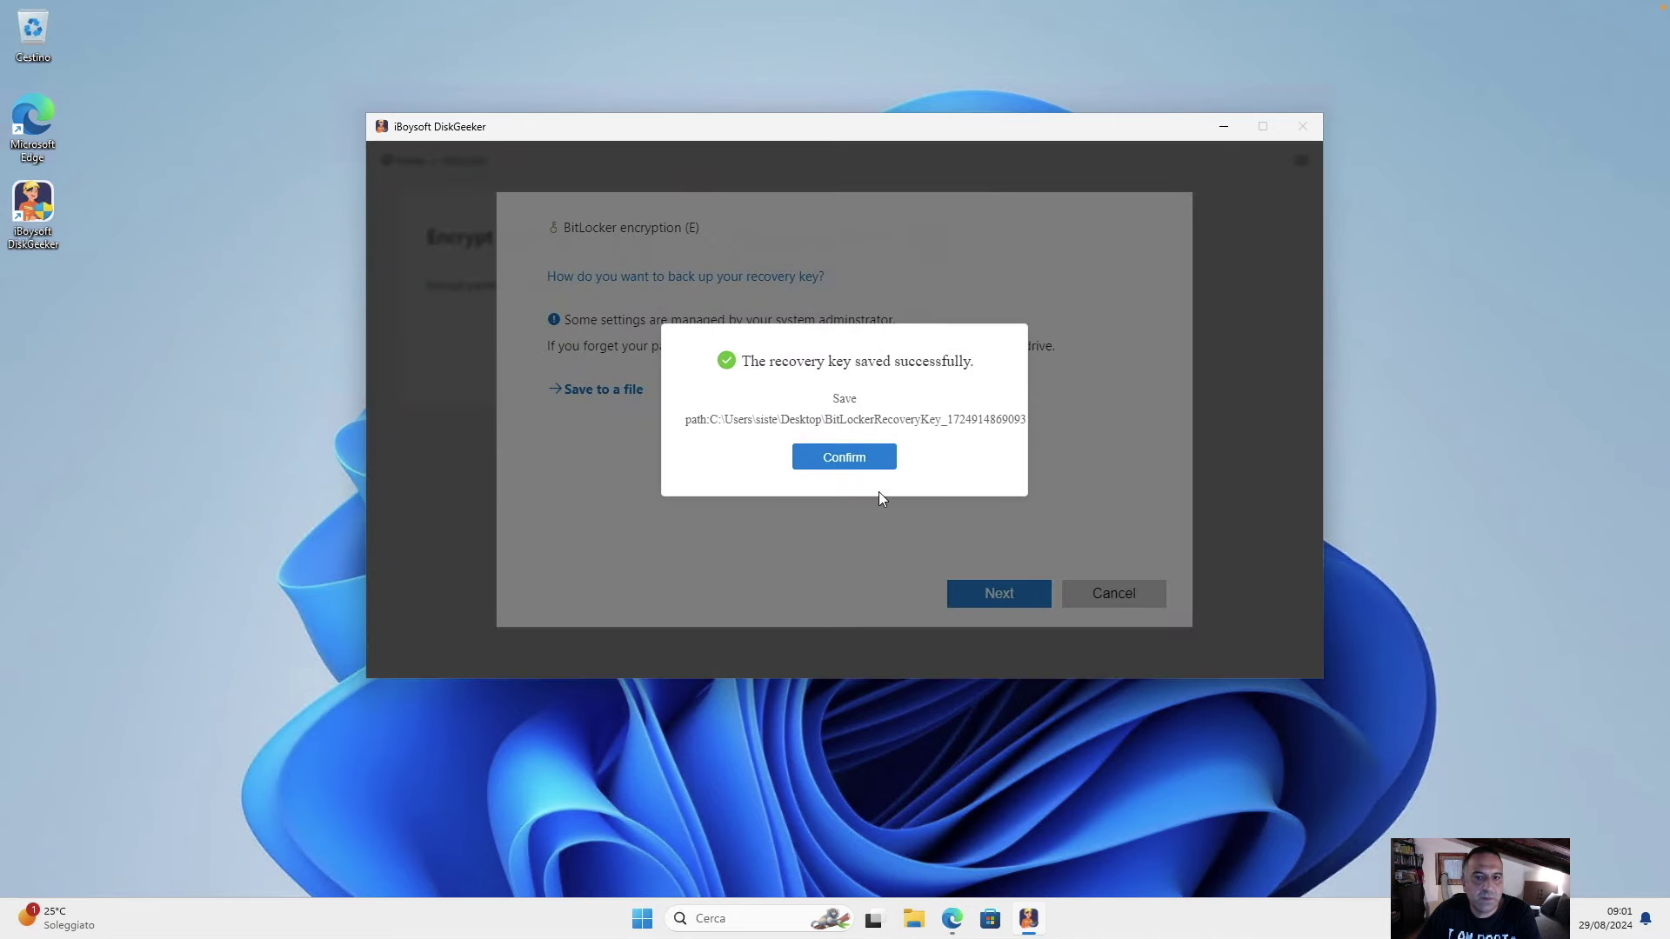
{"action": "left_click", "coordinate": [857, 451]}
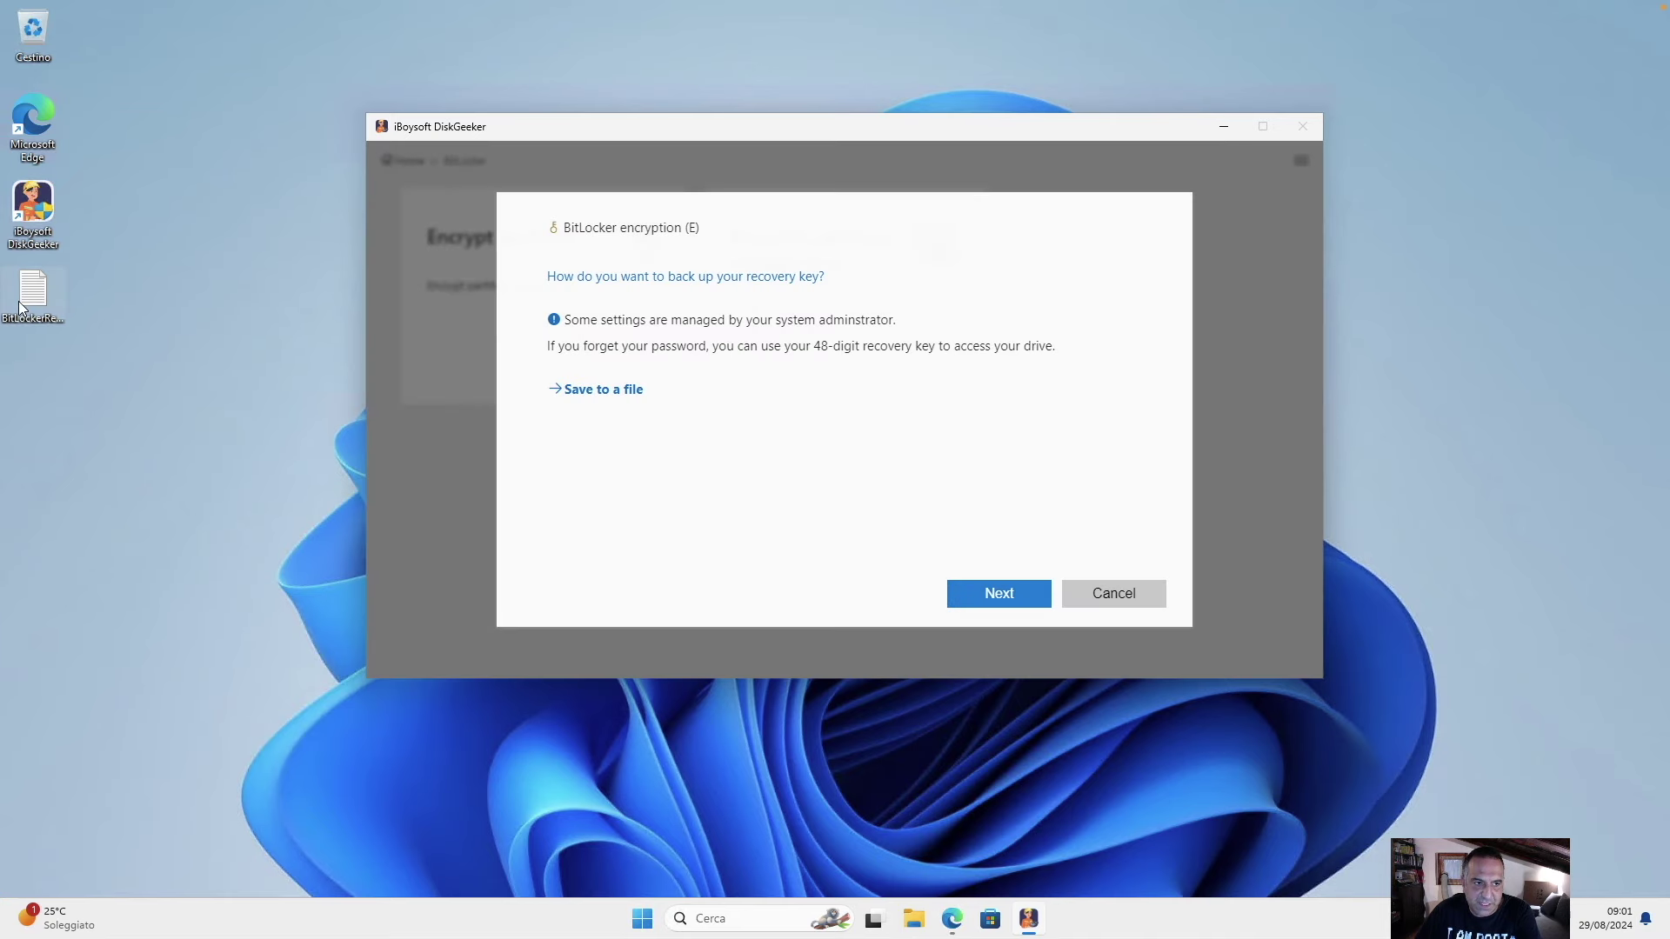
Check the saved recovery key file, then encrypt drive E: through to 100%.
{"action": "left_click", "coordinate": [21, 307]}
{"action": "double_click", "coordinate": [20, 308]}
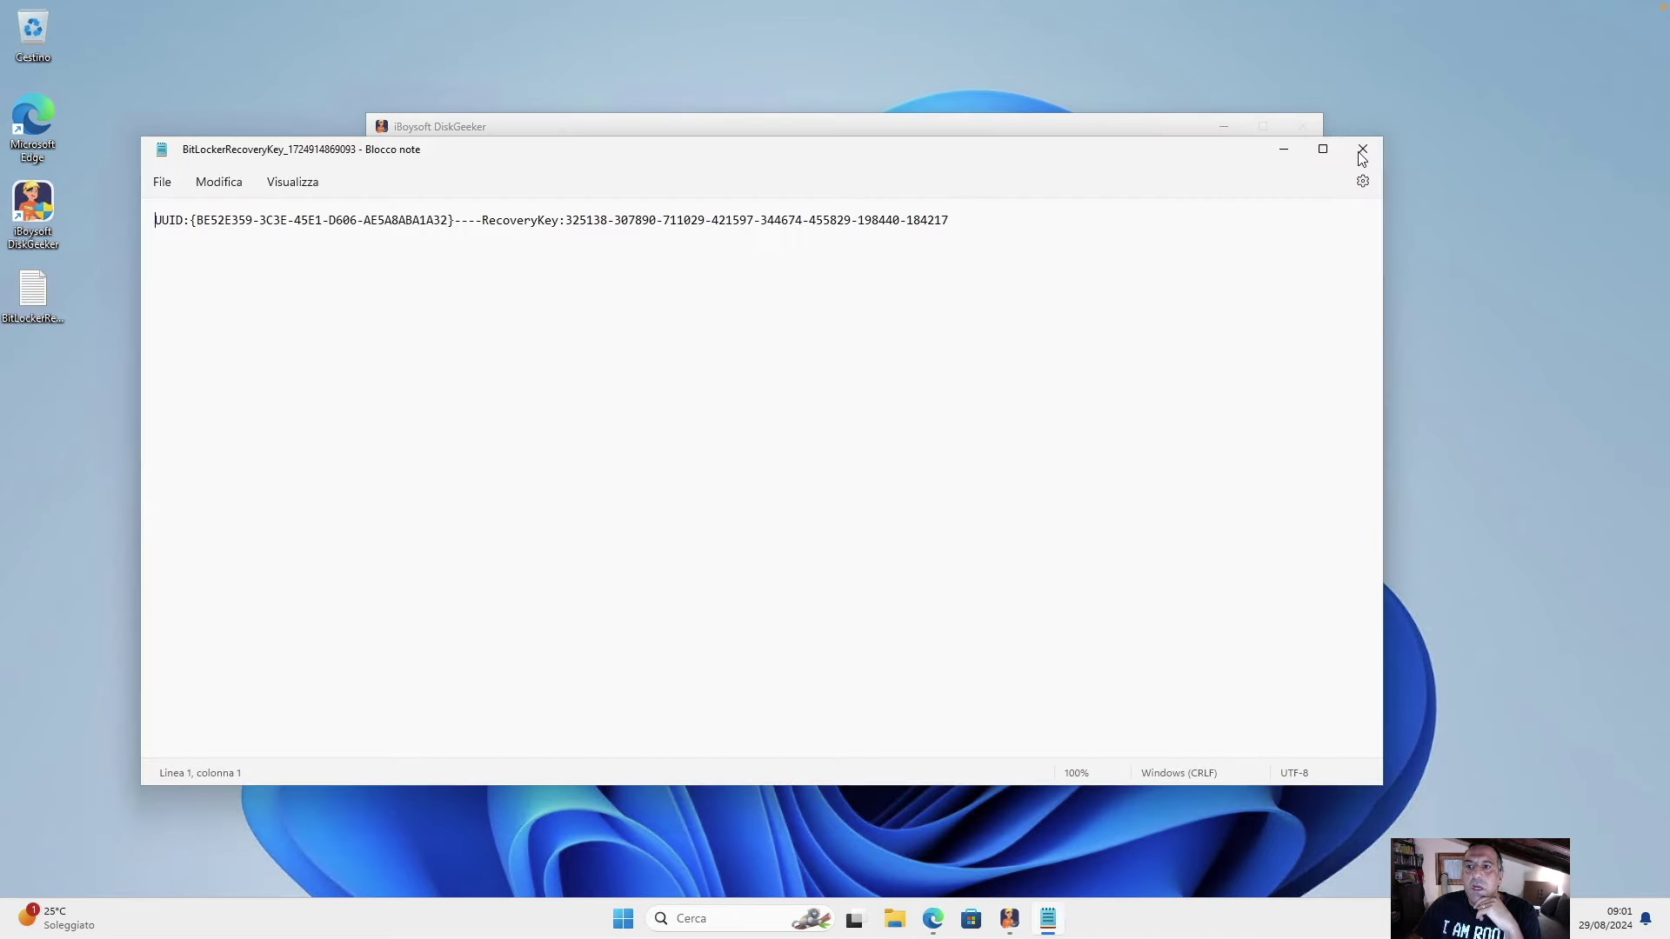
{"action": "left_click", "coordinate": [1363, 149]}
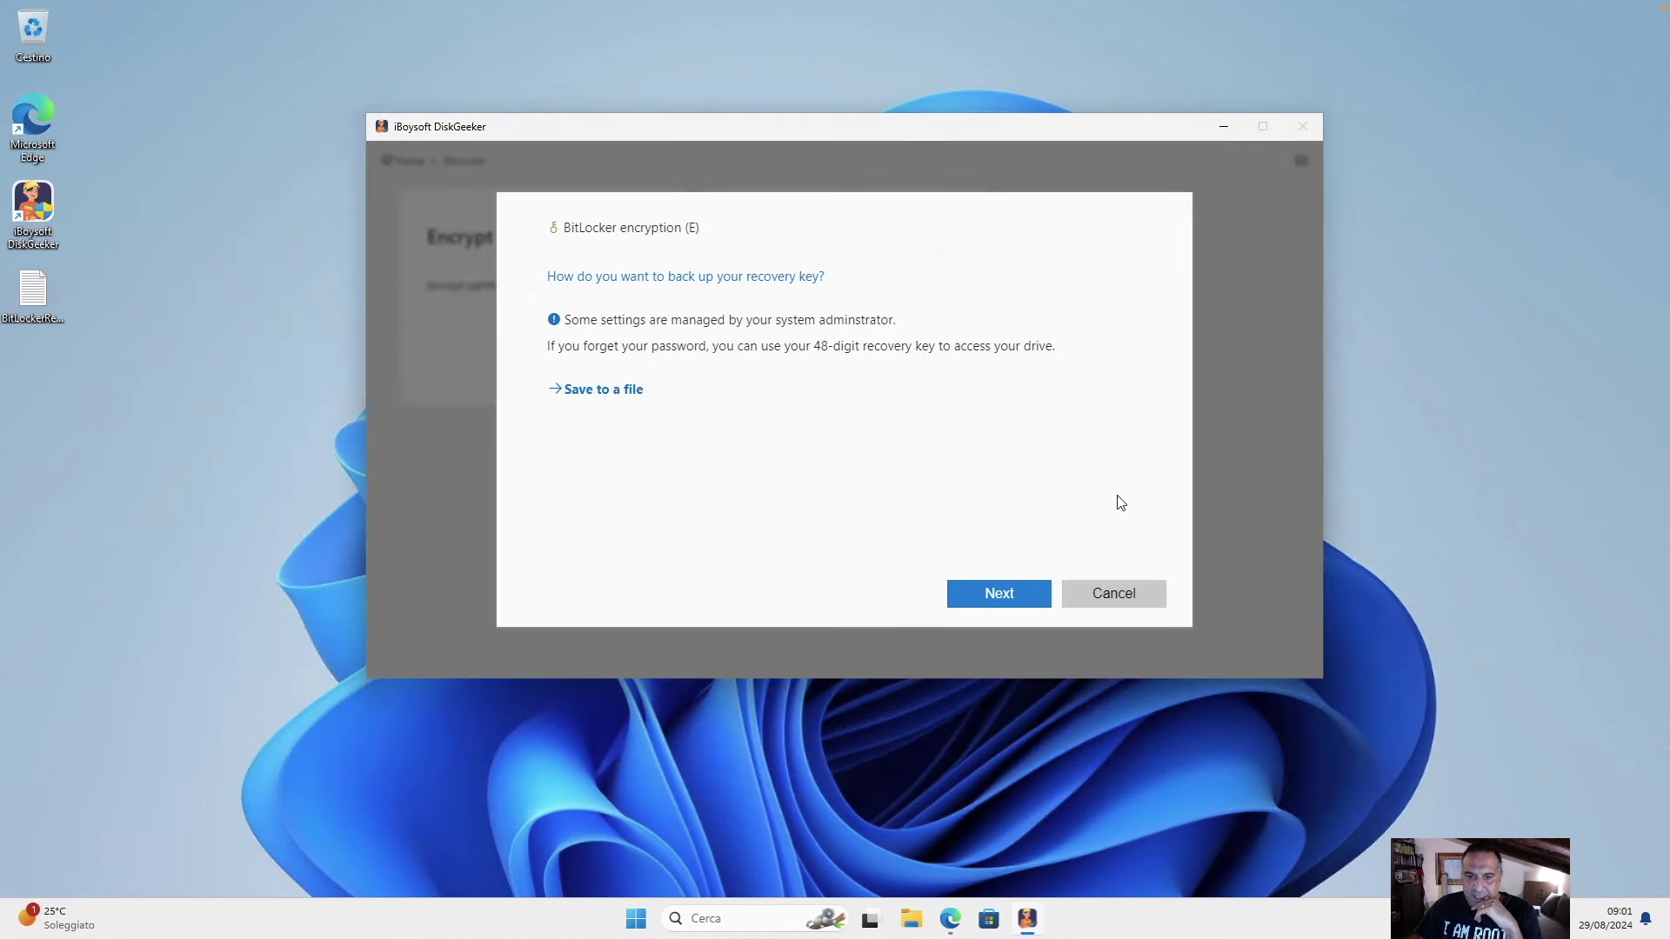
{"action": "left_click", "coordinate": [1000, 591]}
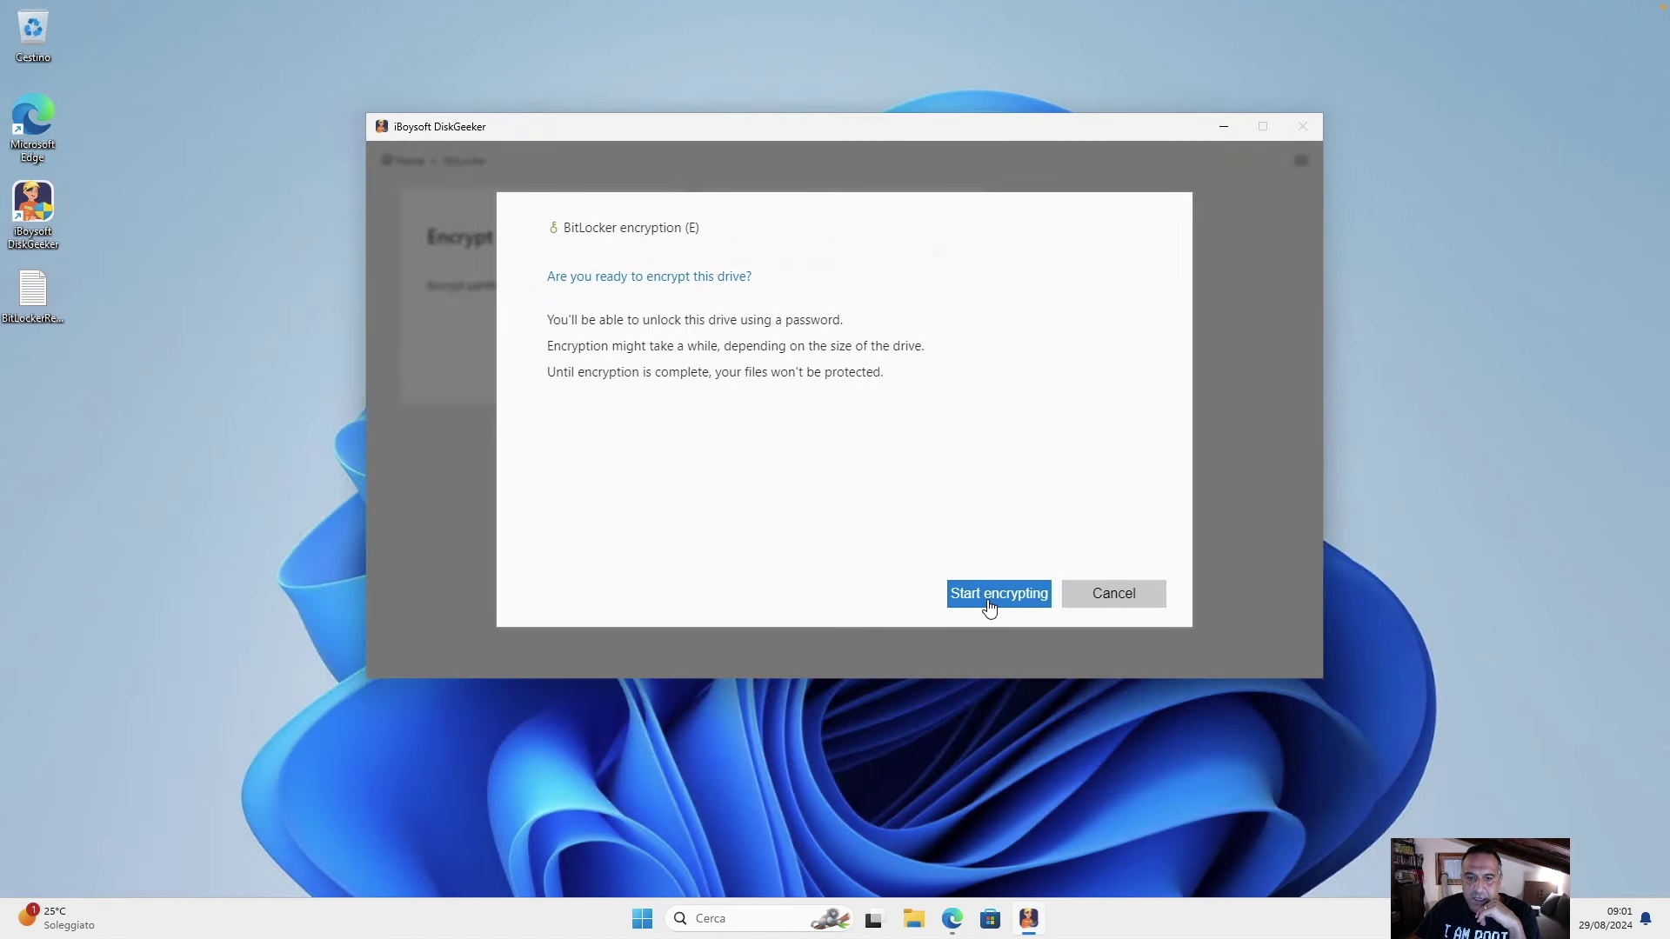
{"action": "left_click", "coordinate": [989, 600]}
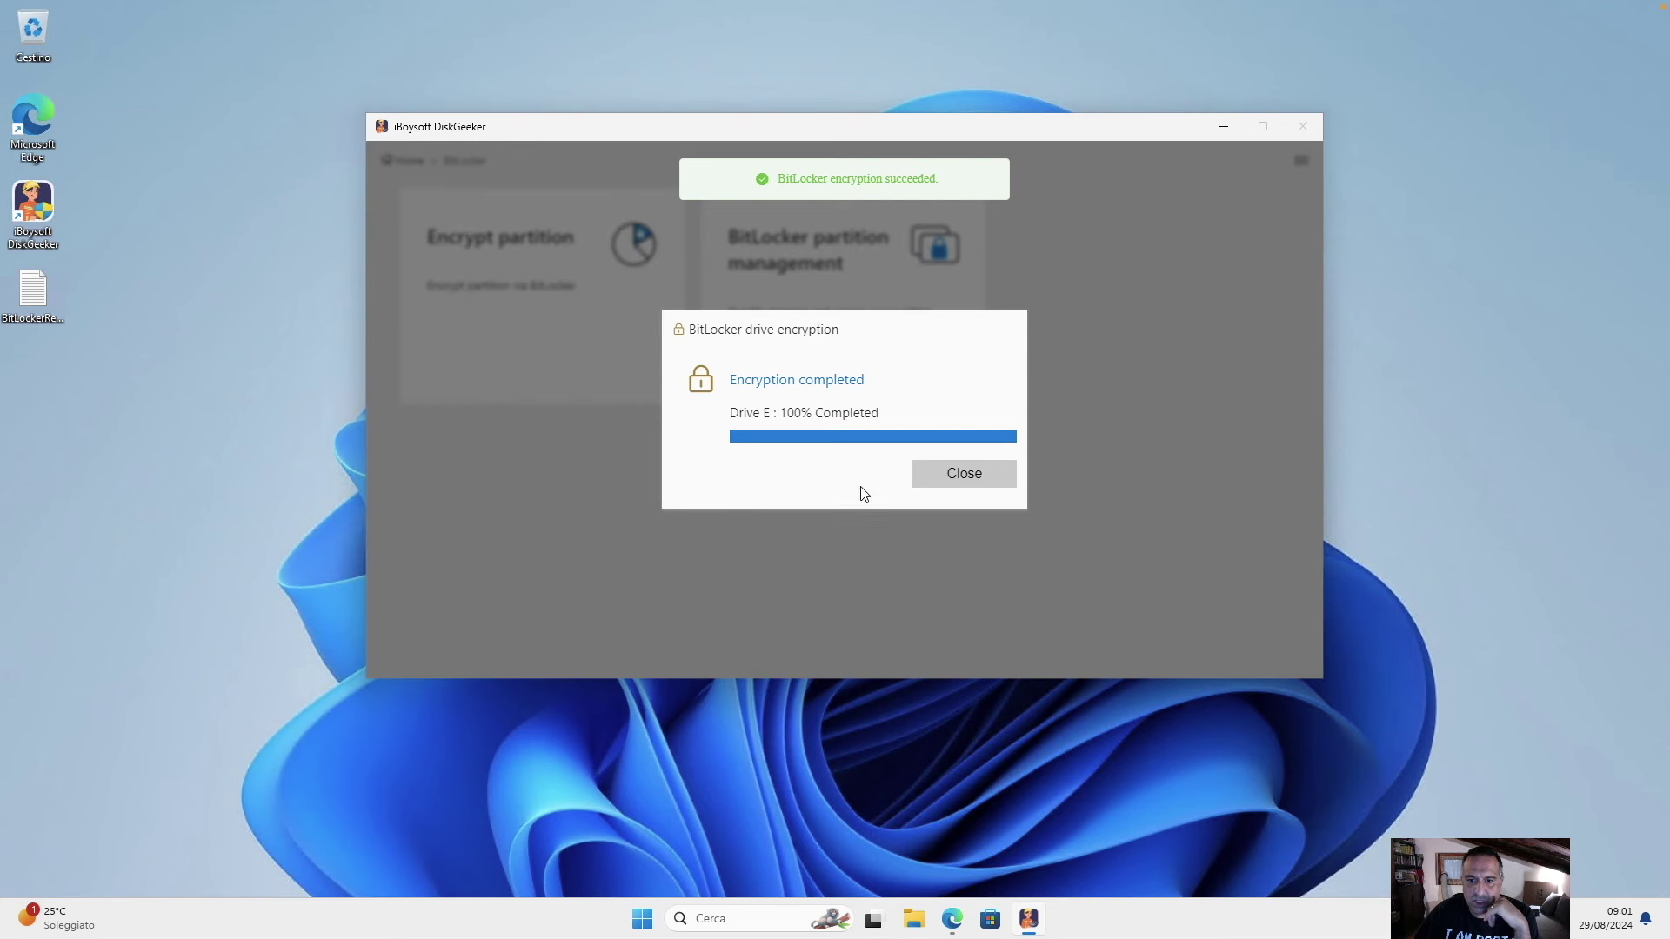
{"action": "left_click", "coordinate": [956, 474]}
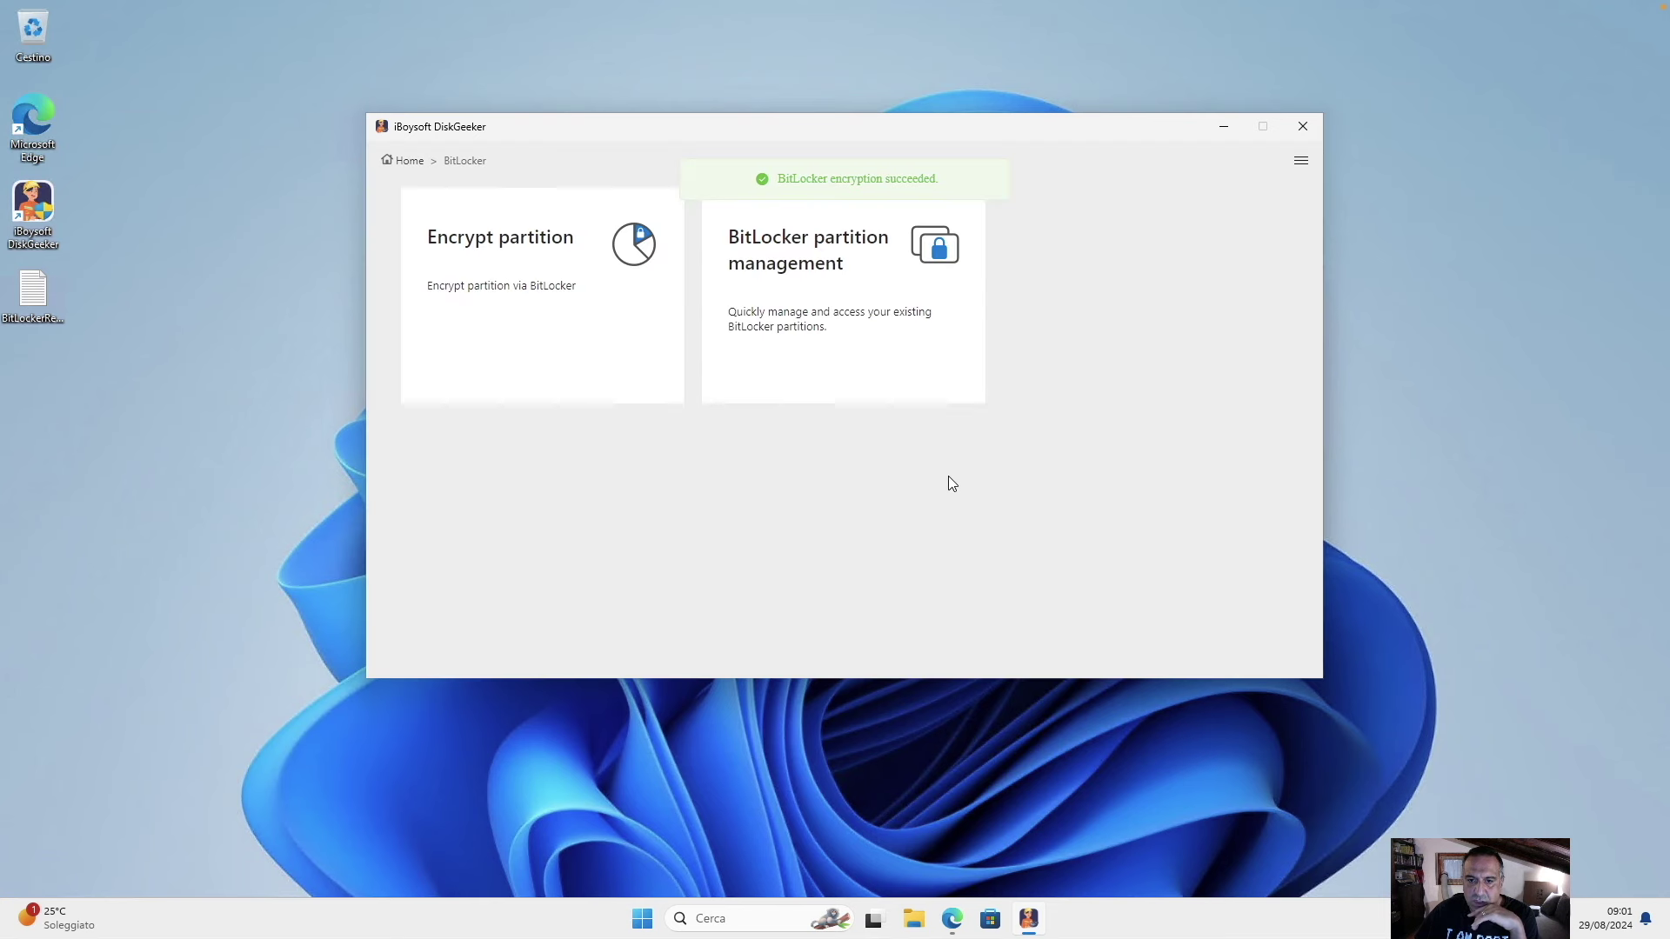
Rearrange the windows, close DiskGeeker, and open This PC's drive list.
{"action": "left_click", "coordinate": [410, 161]}
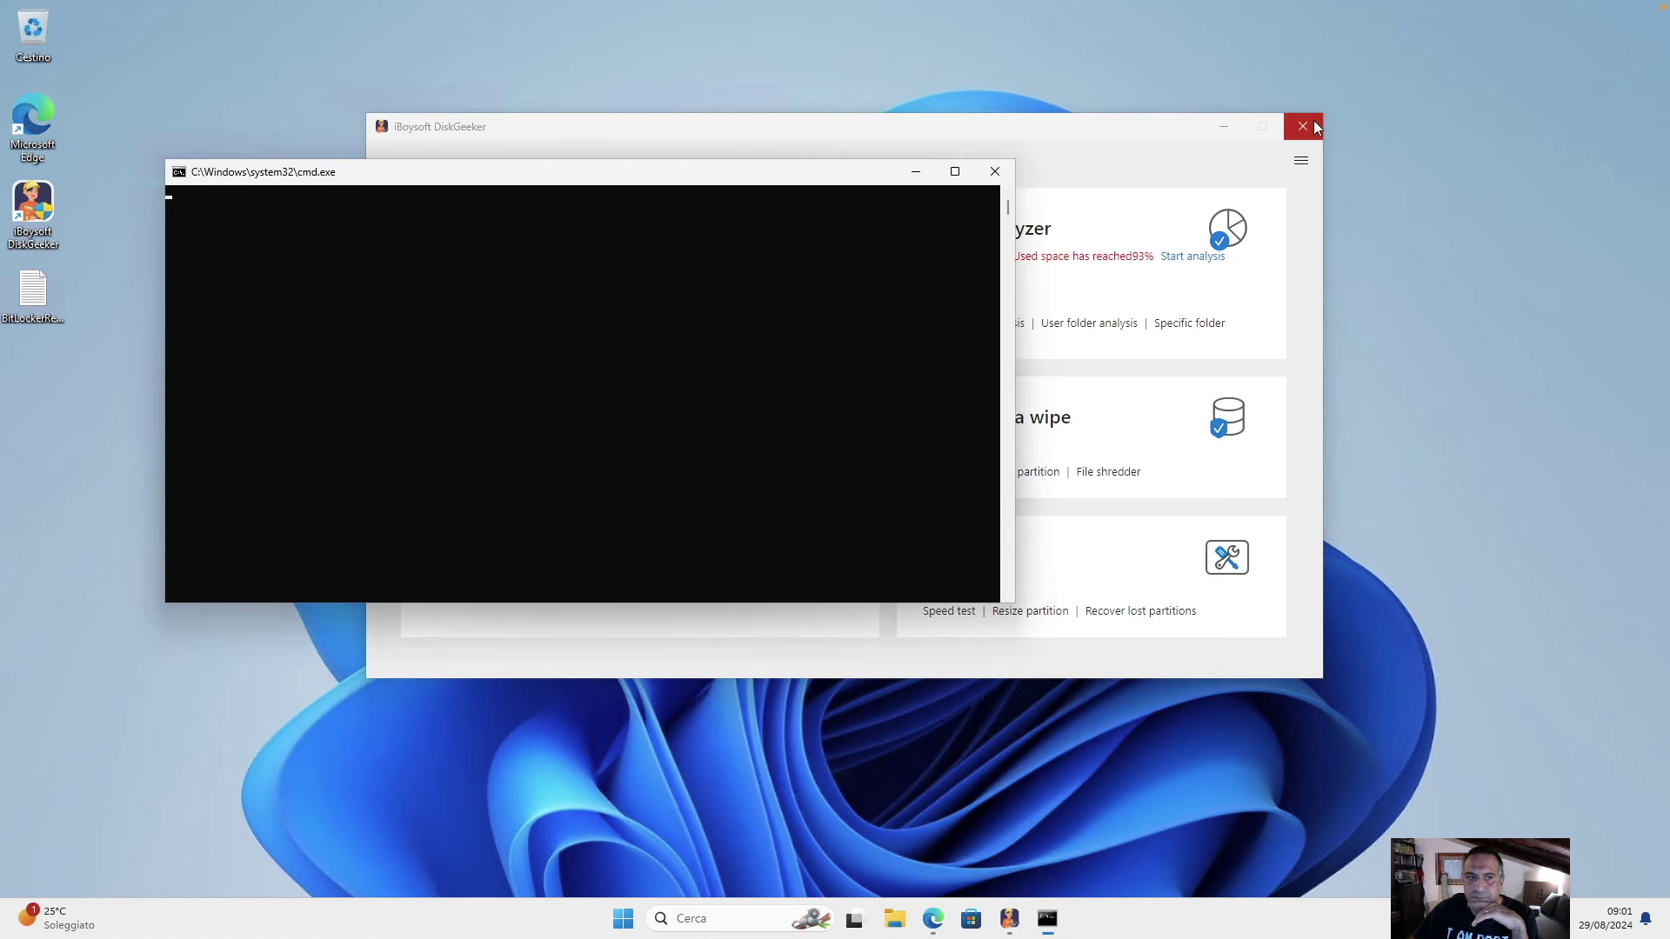
{"action": "left_click_drag", "start_coordinate": [474, 178], "coordinate": [639, 182]}
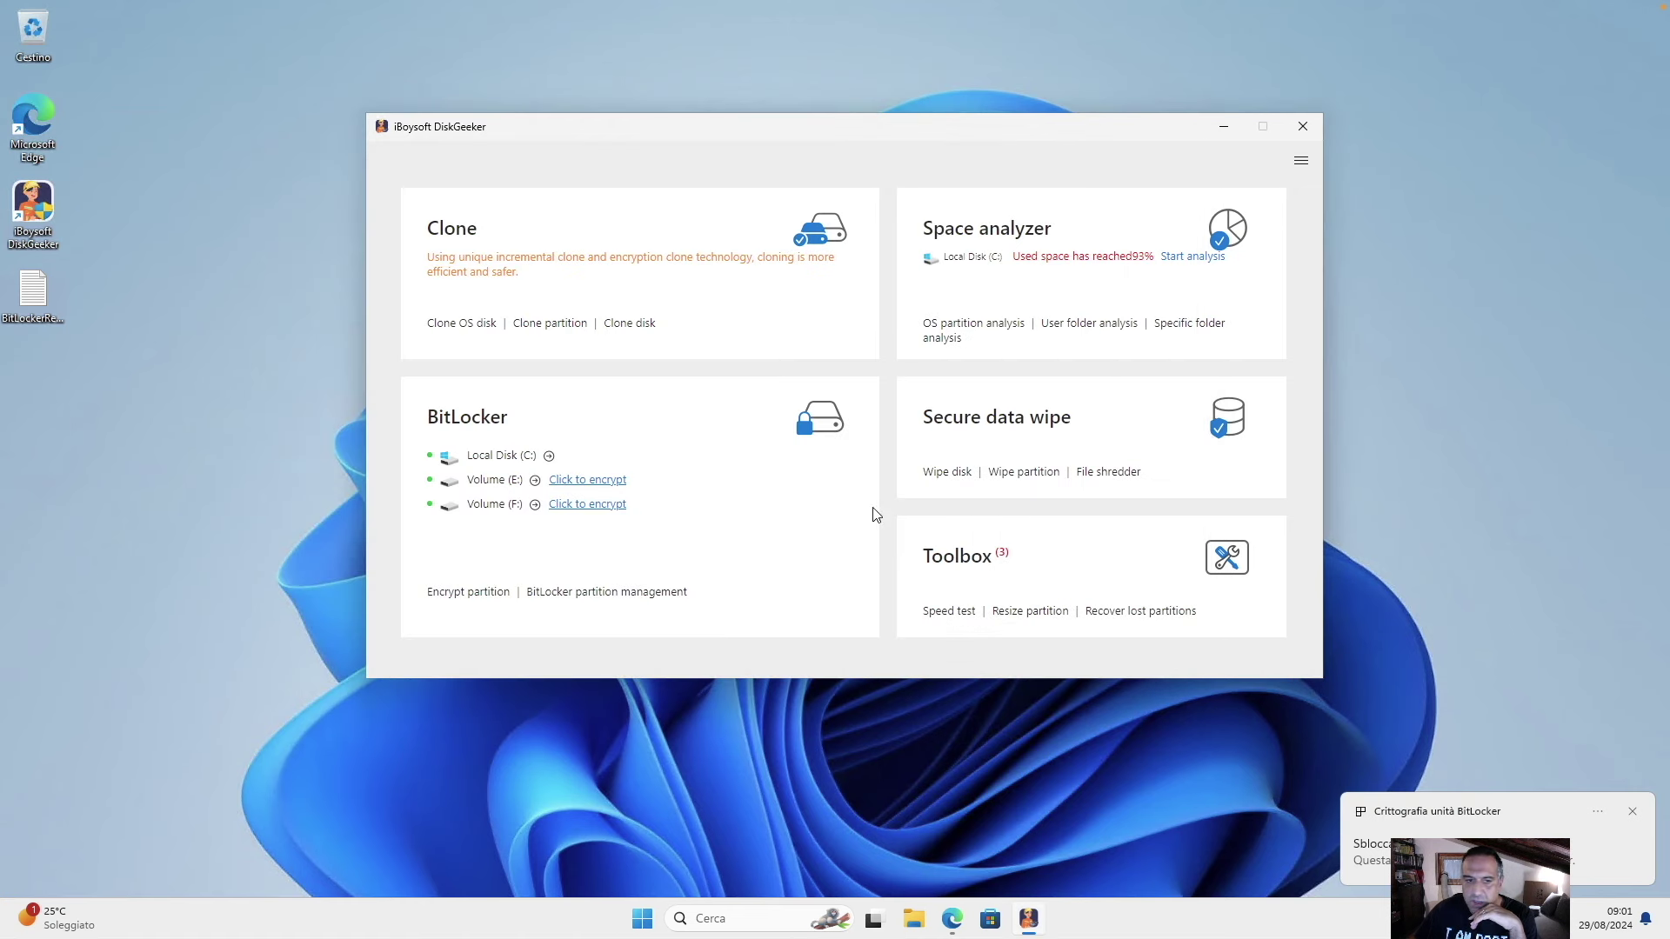
{"action": "left_click", "coordinate": [707, 527]}
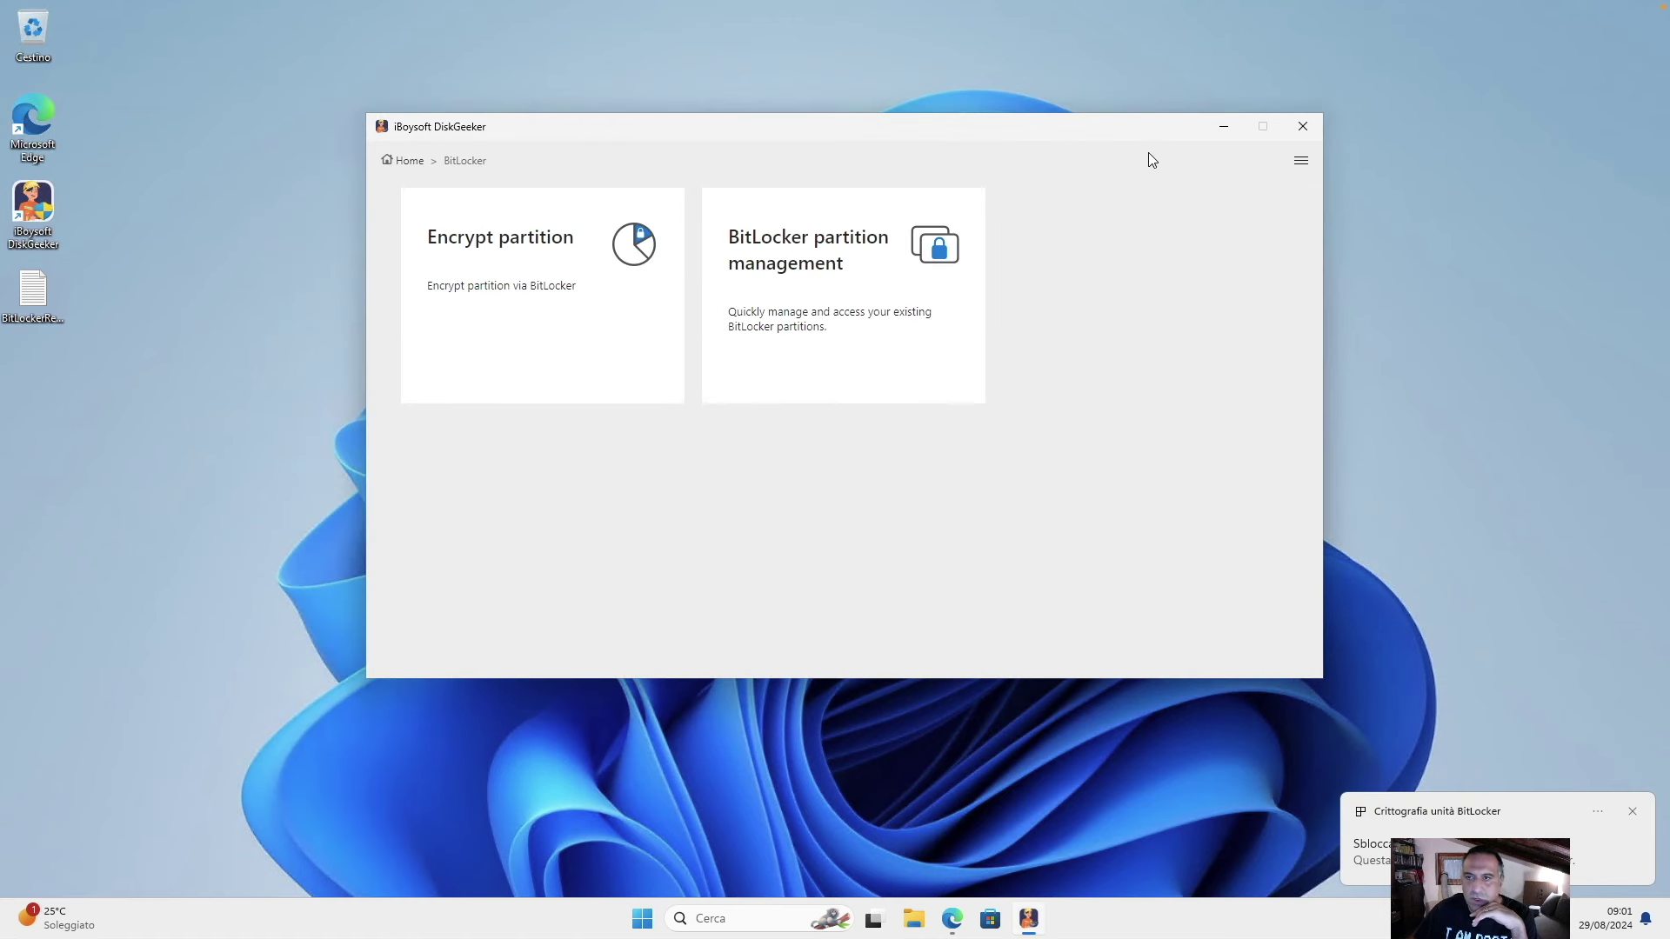
{"action": "left_click", "coordinate": [409, 162]}
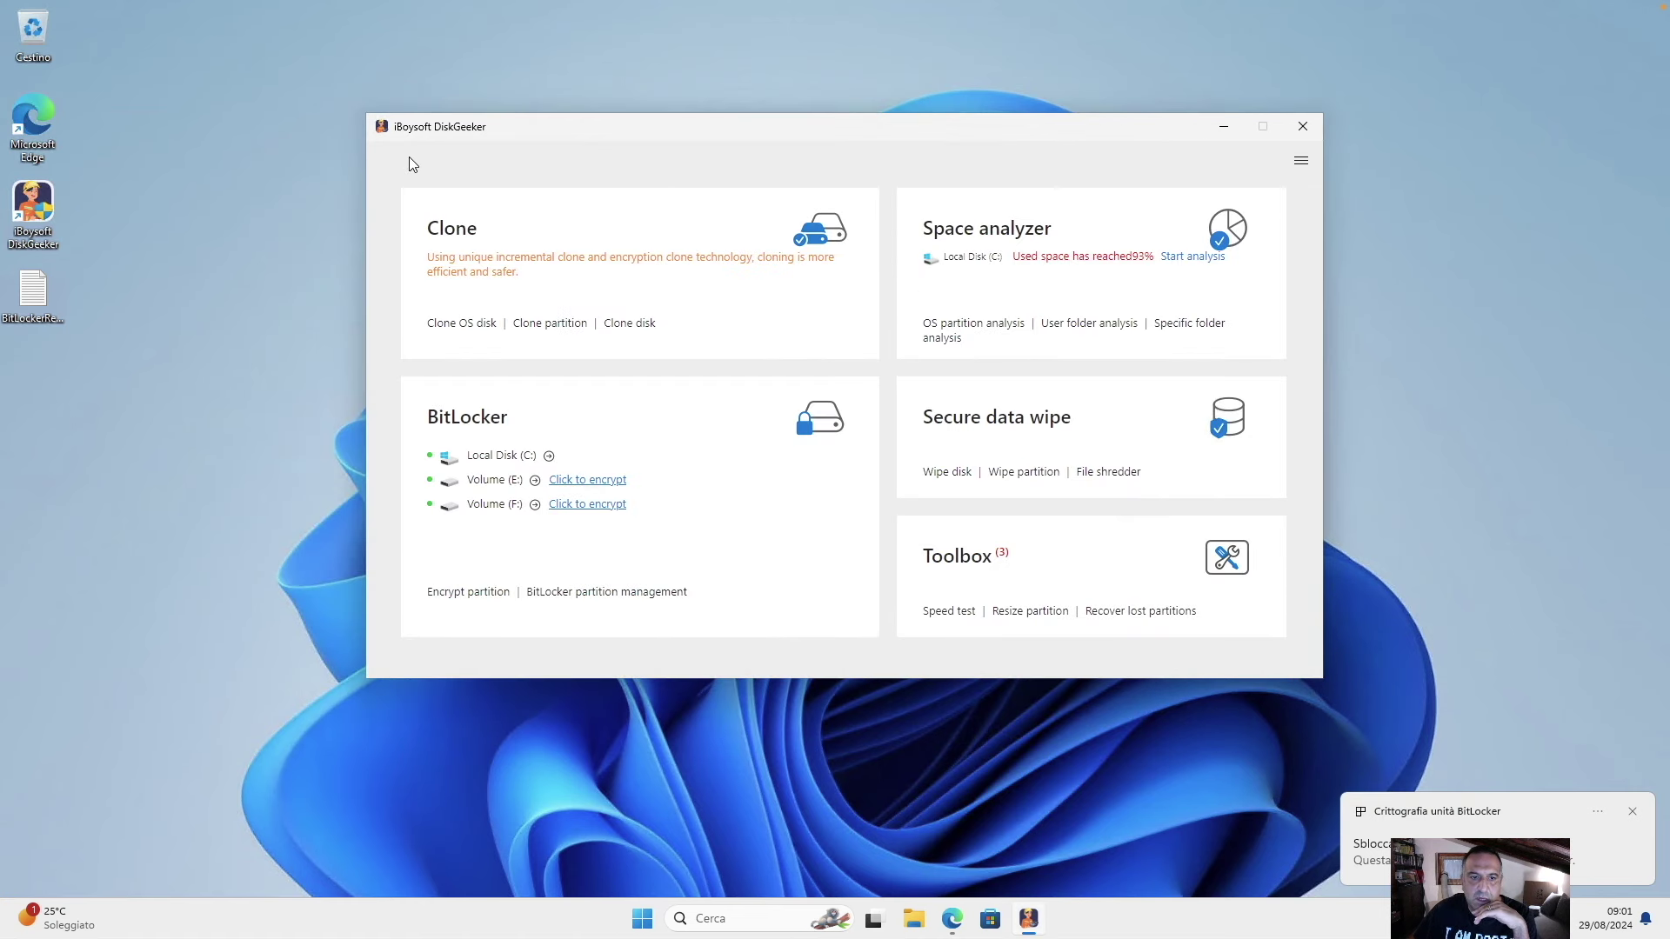
{"action": "left_click", "coordinate": [1304, 126]}
{"action": "left_click", "coordinate": [929, 916]}
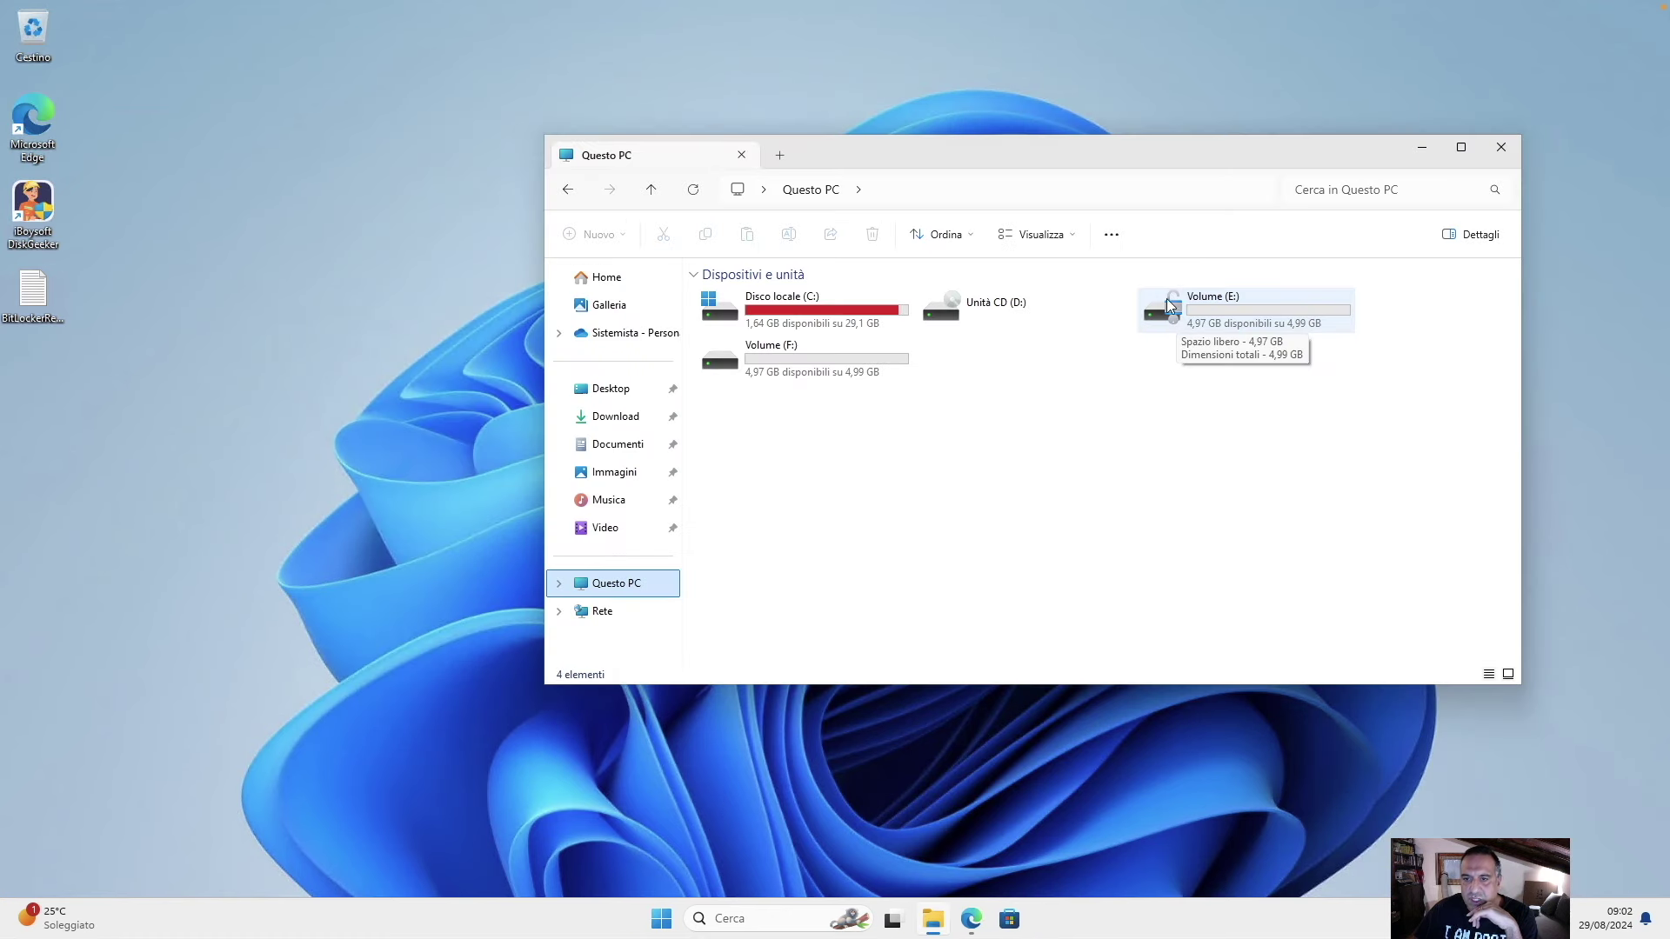
Confirm Volume (E:) still has the test folder, then relaunch DiskGeeker from the desktop.
{"action": "double_click", "coordinate": [1220, 306]}
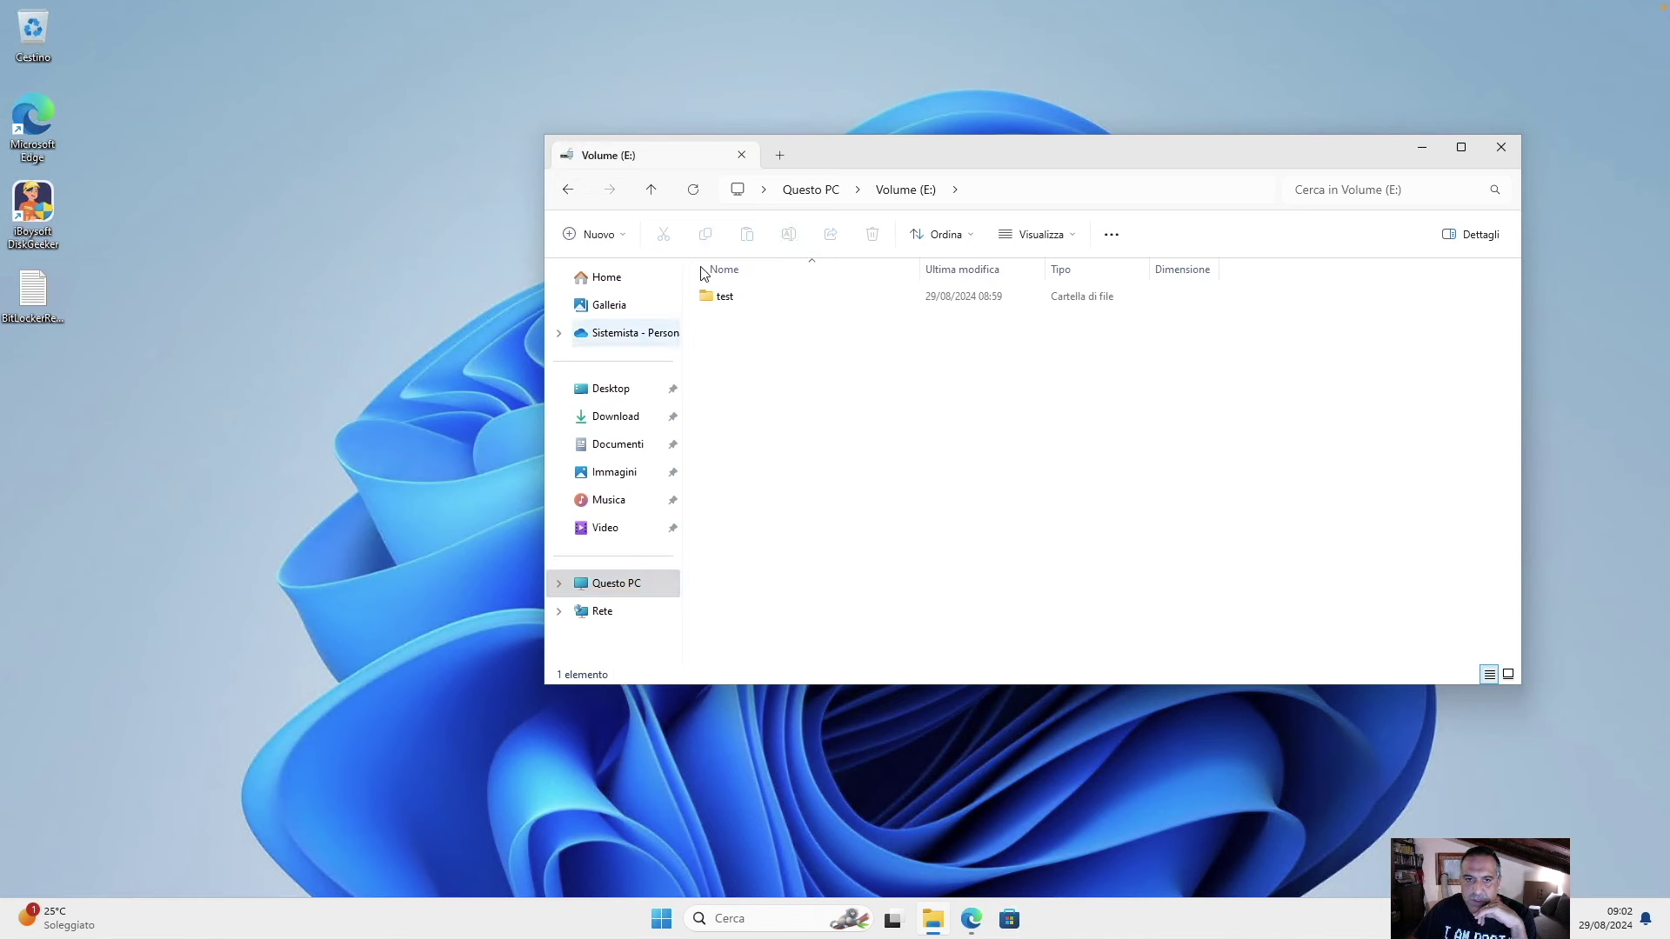
{"action": "left_click", "coordinate": [831, 189]}
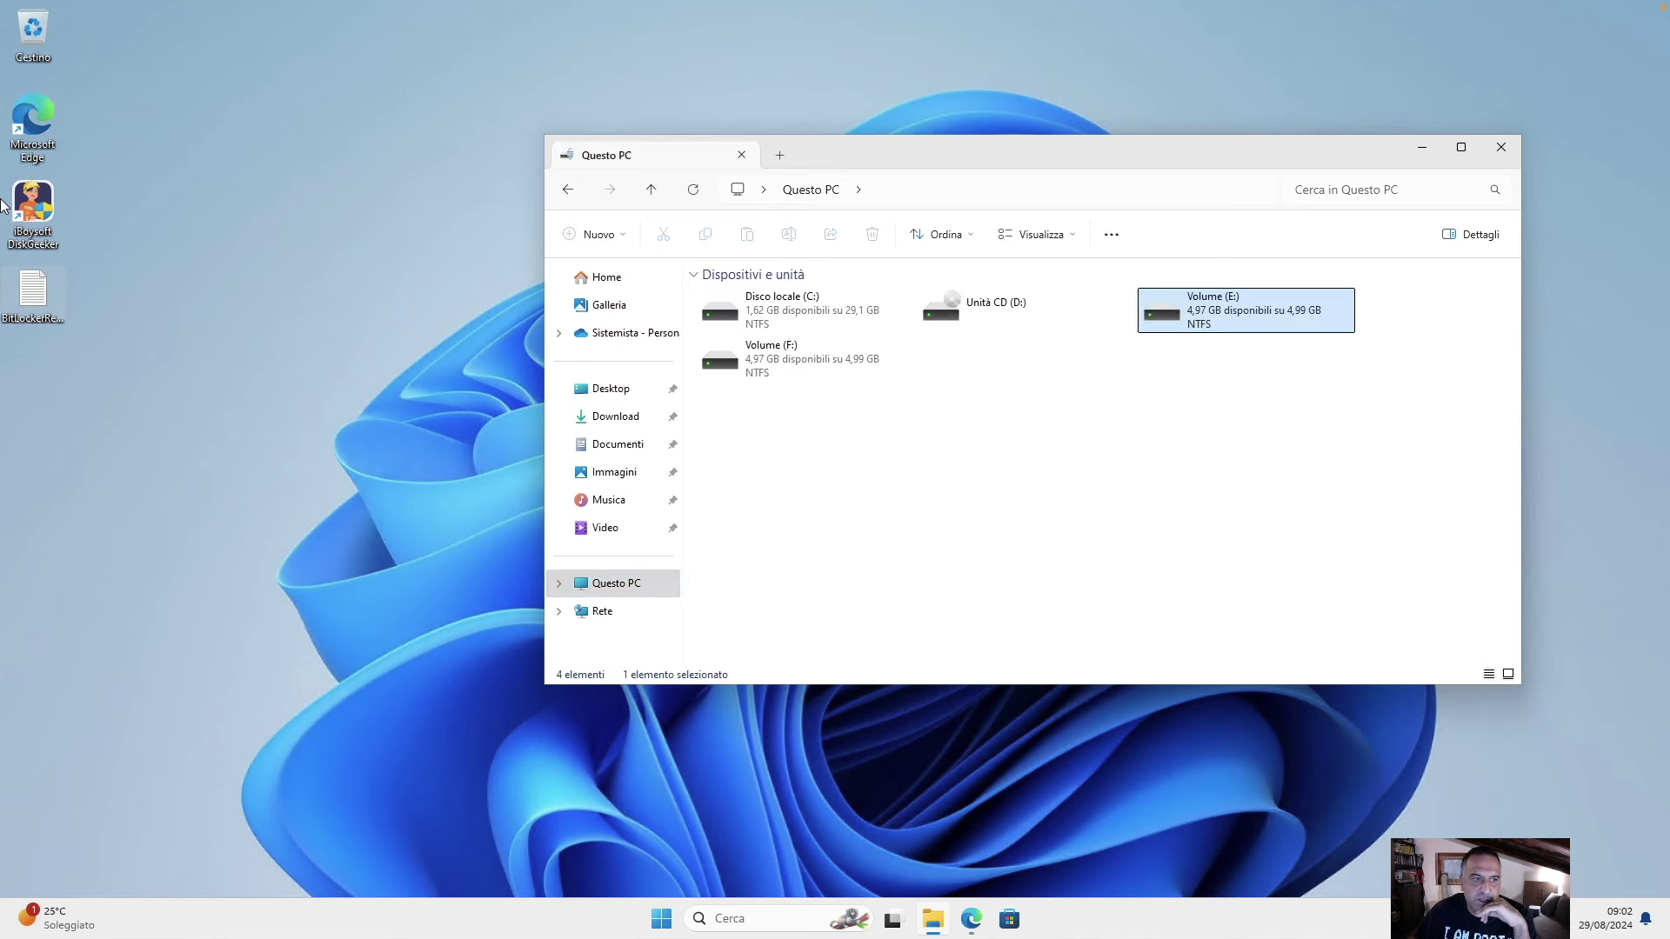
{"action": "double_click", "coordinate": [37, 211]}
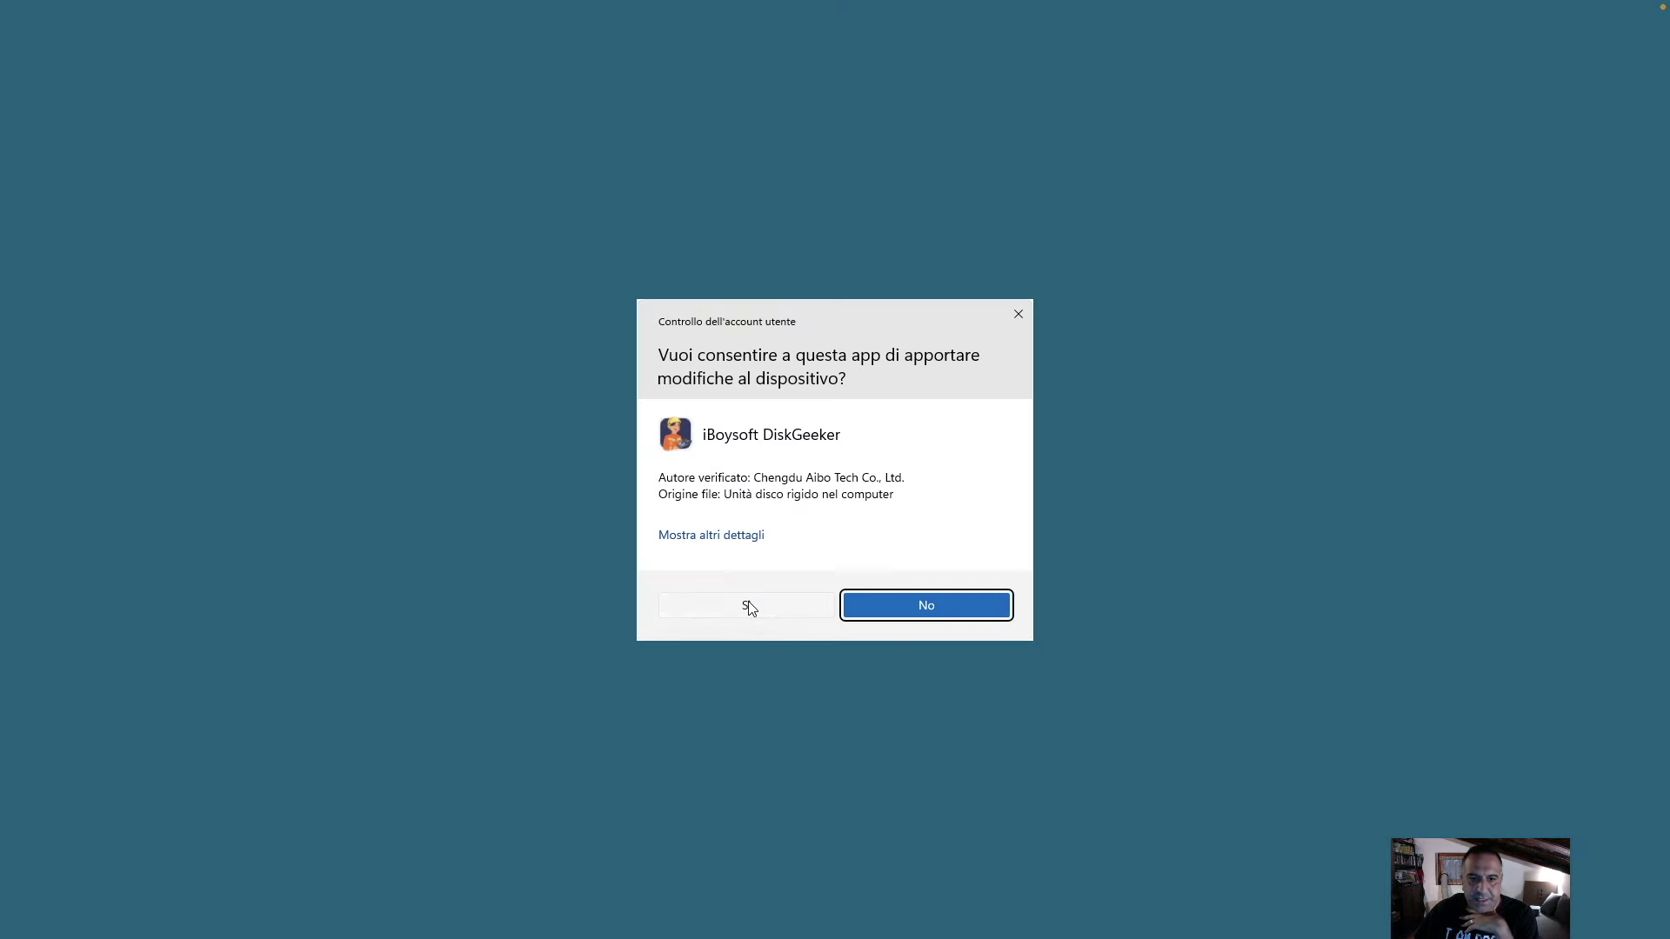
Approve the UAC prompt and lock Volume (E:) from DiskGeeker's BitLocker card.
{"action": "left_click", "coordinate": [750, 606]}
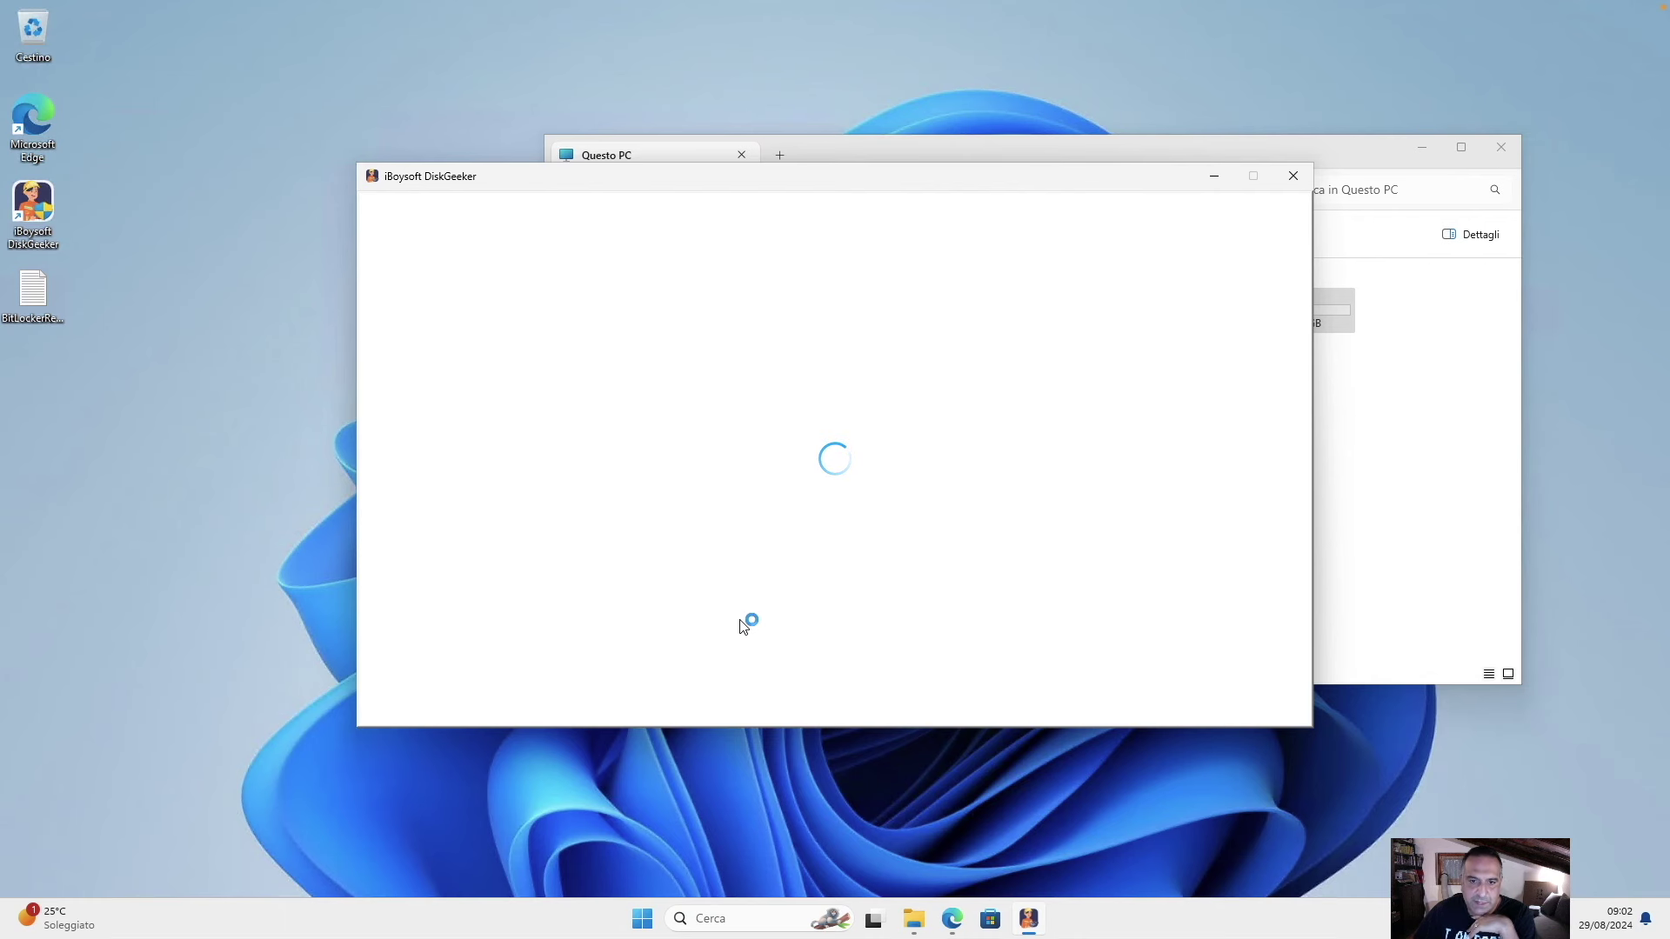
{"action": "left_click", "coordinate": [1414, 505]}
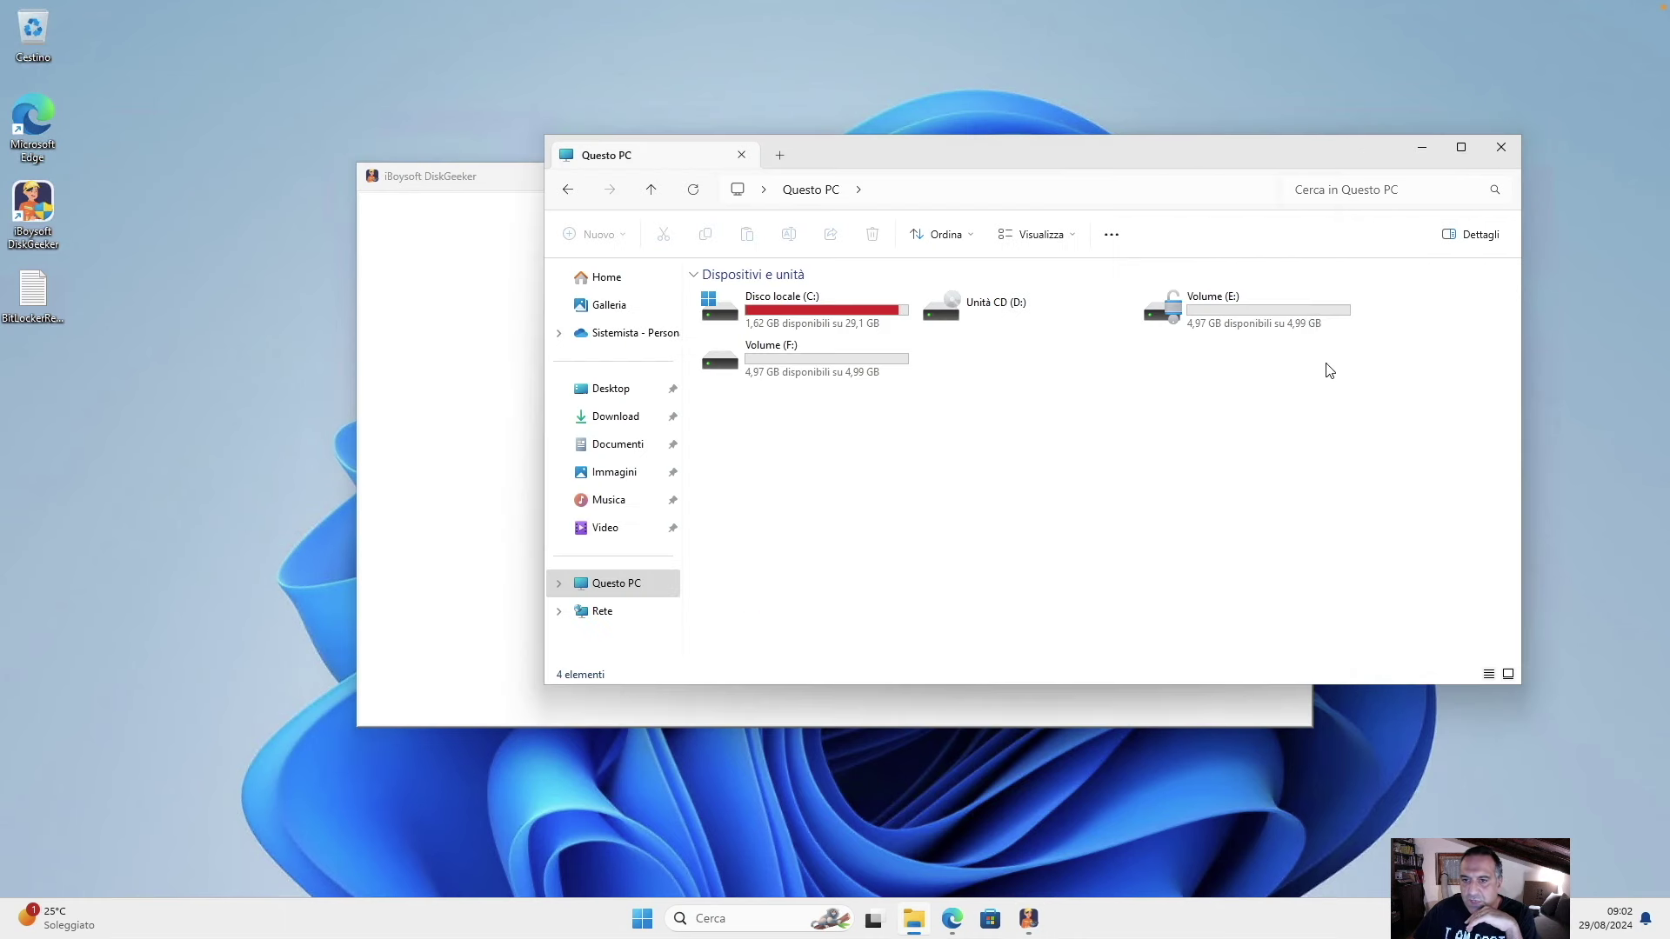
{"action": "left_click", "coordinate": [468, 180]}
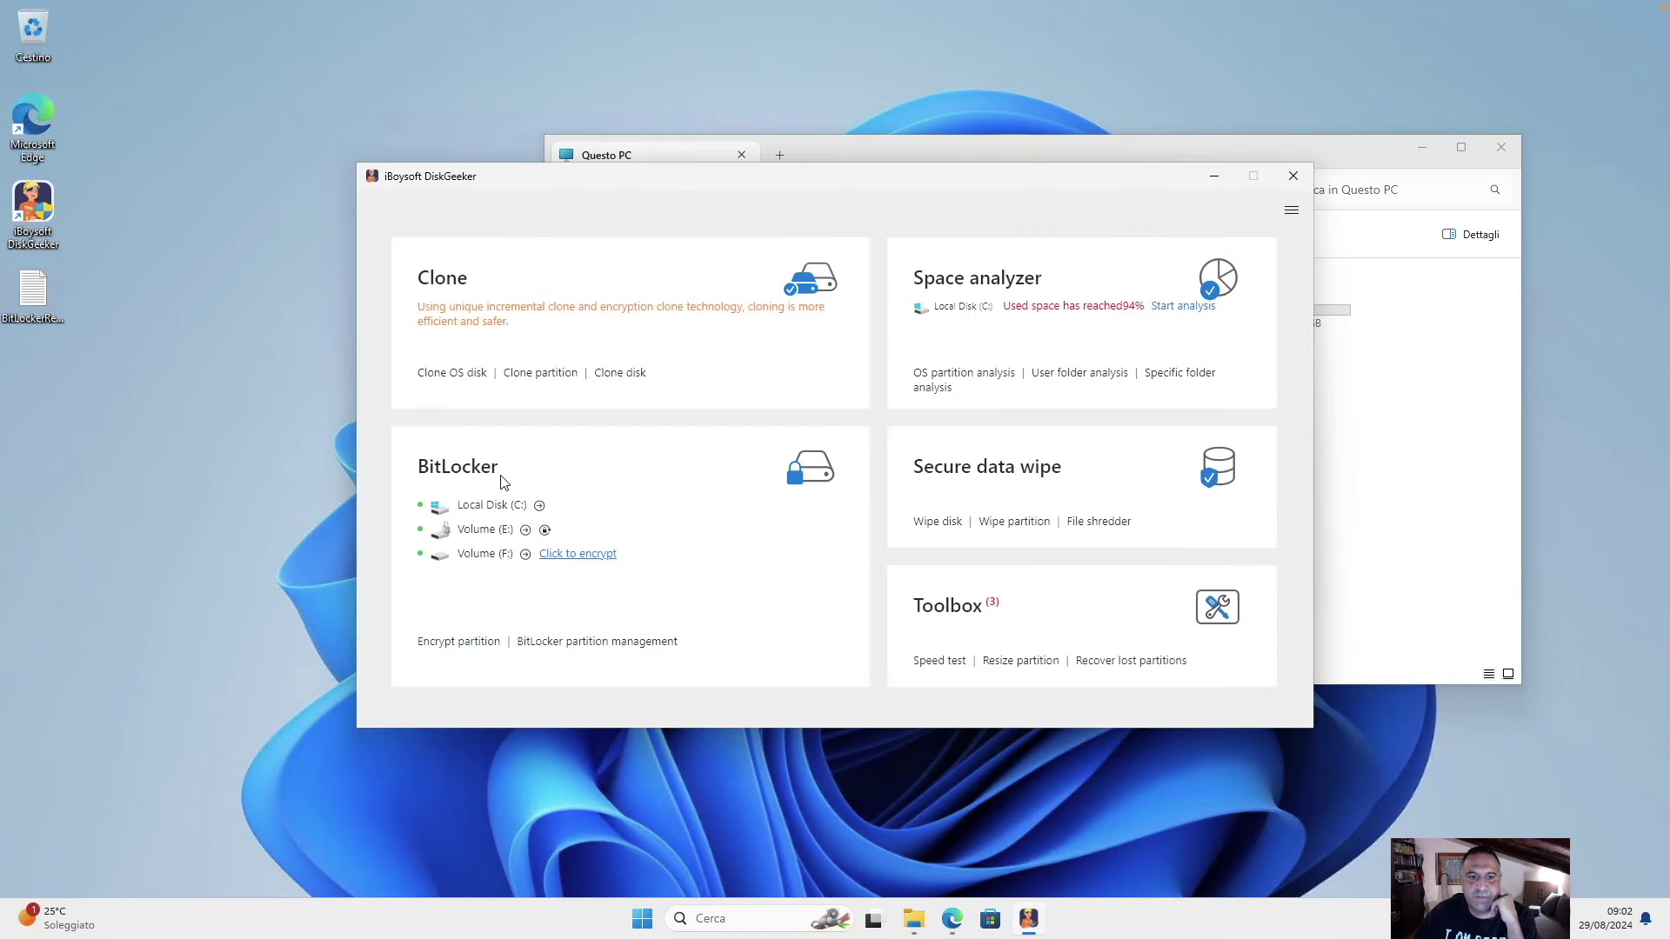
{"action": "left_click", "coordinate": [544, 533]}
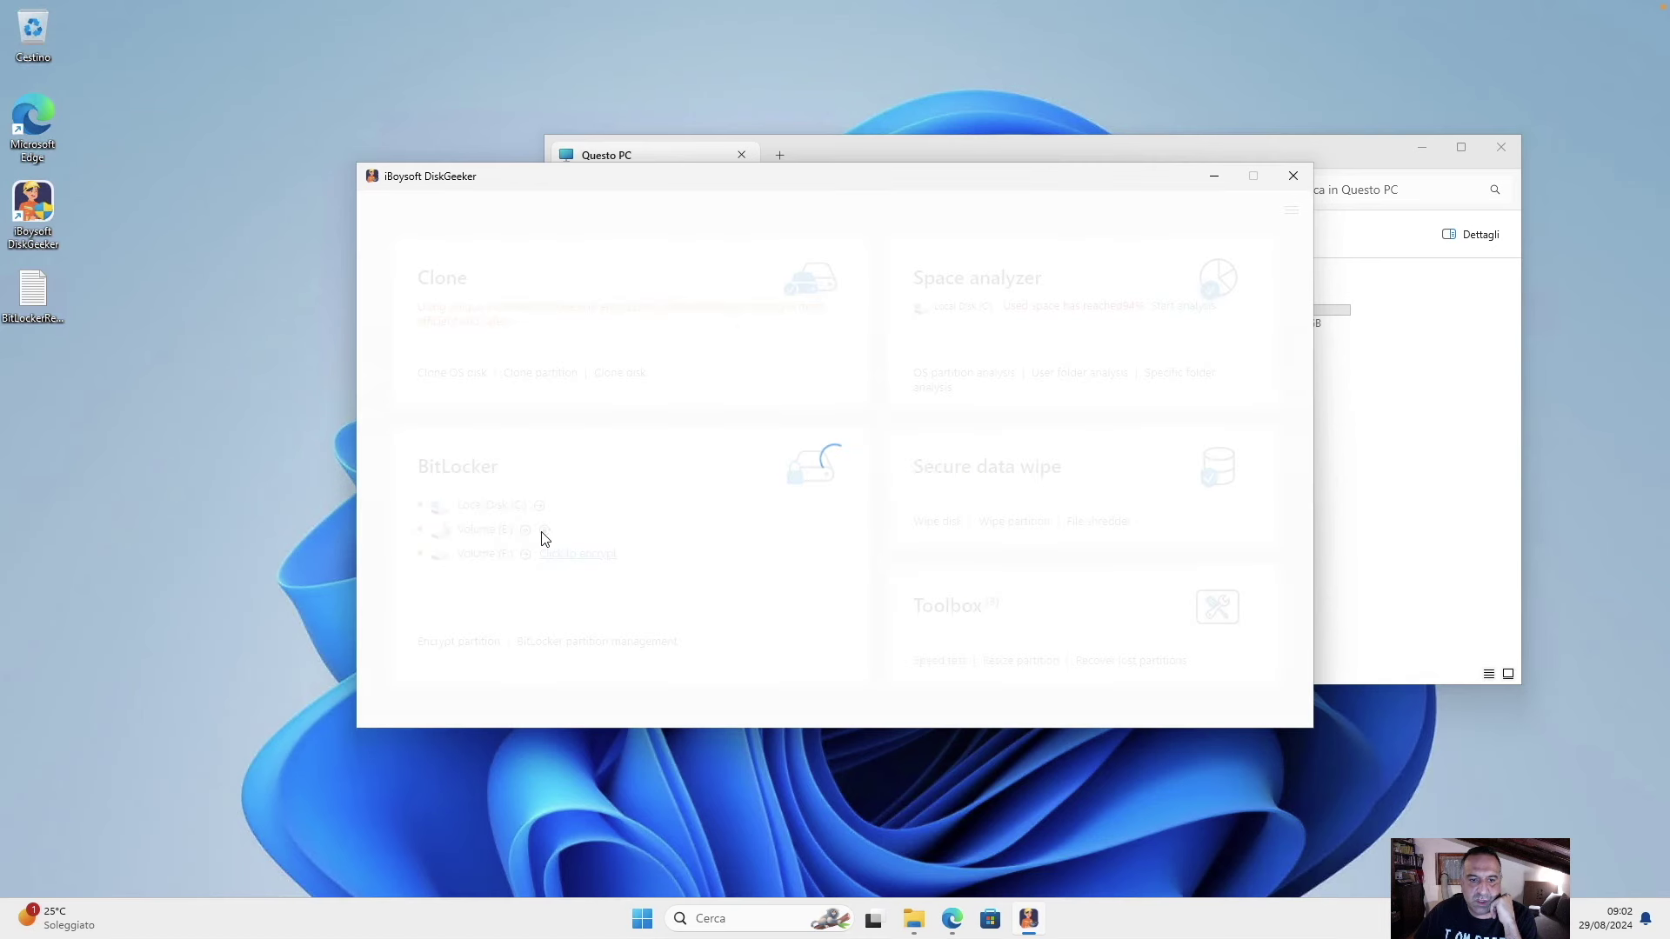
{"action": "left_click", "coordinate": [1433, 396]}
{"action": "left_click", "coordinate": [502, 611]}
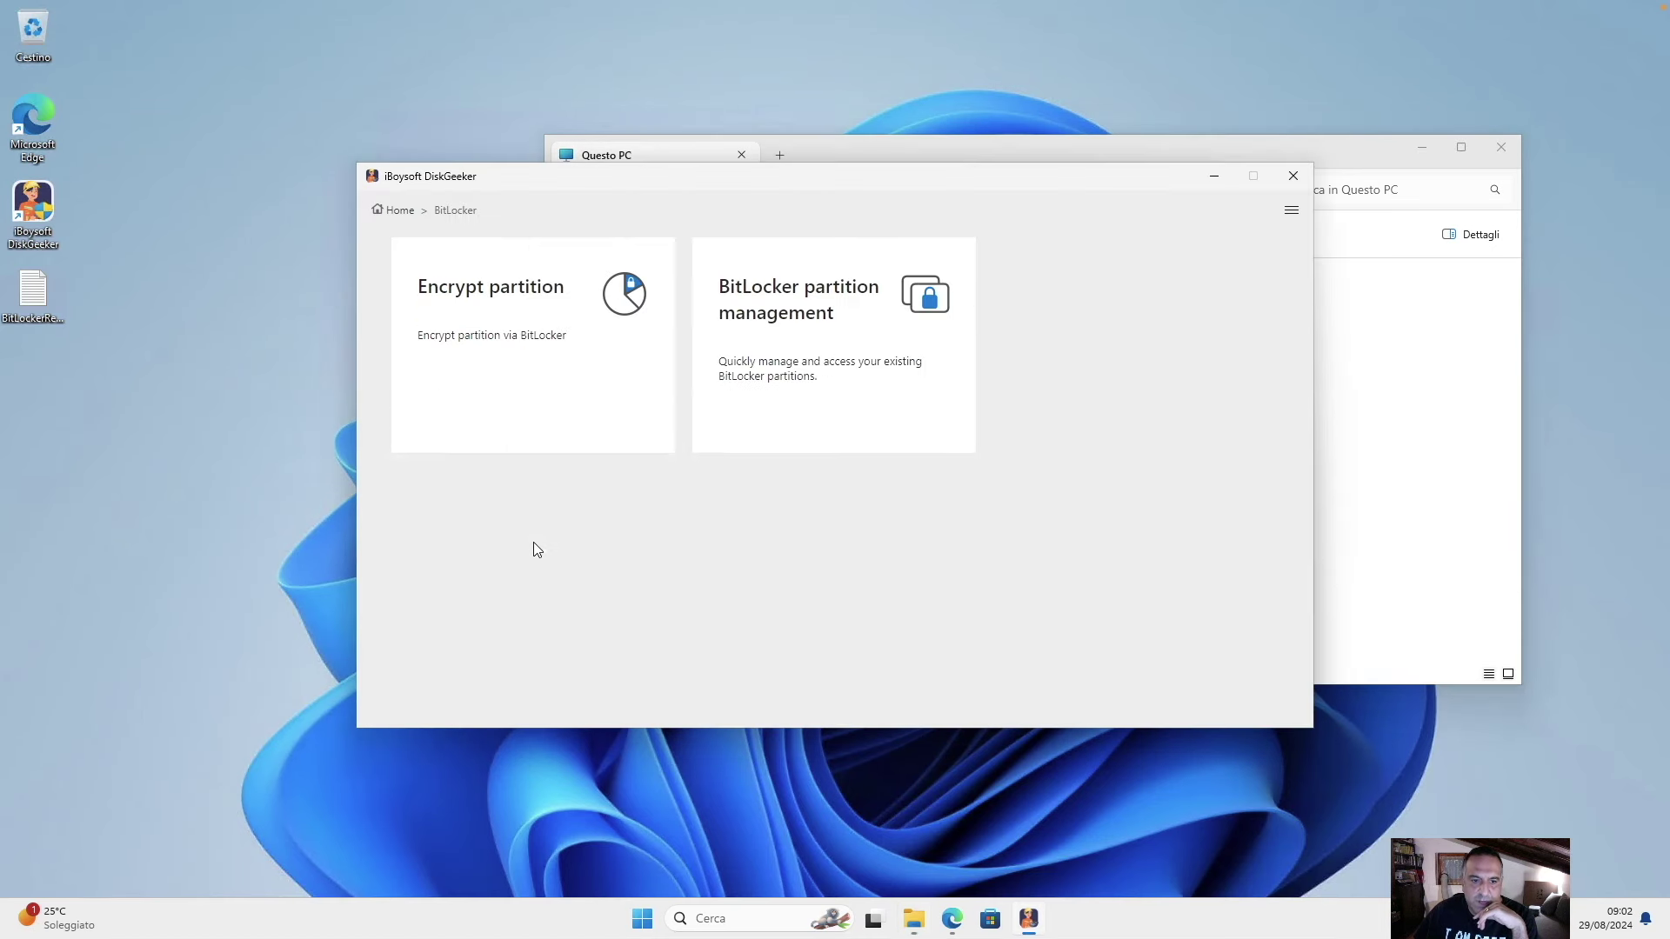
{"action": "left_click", "coordinate": [400, 210]}
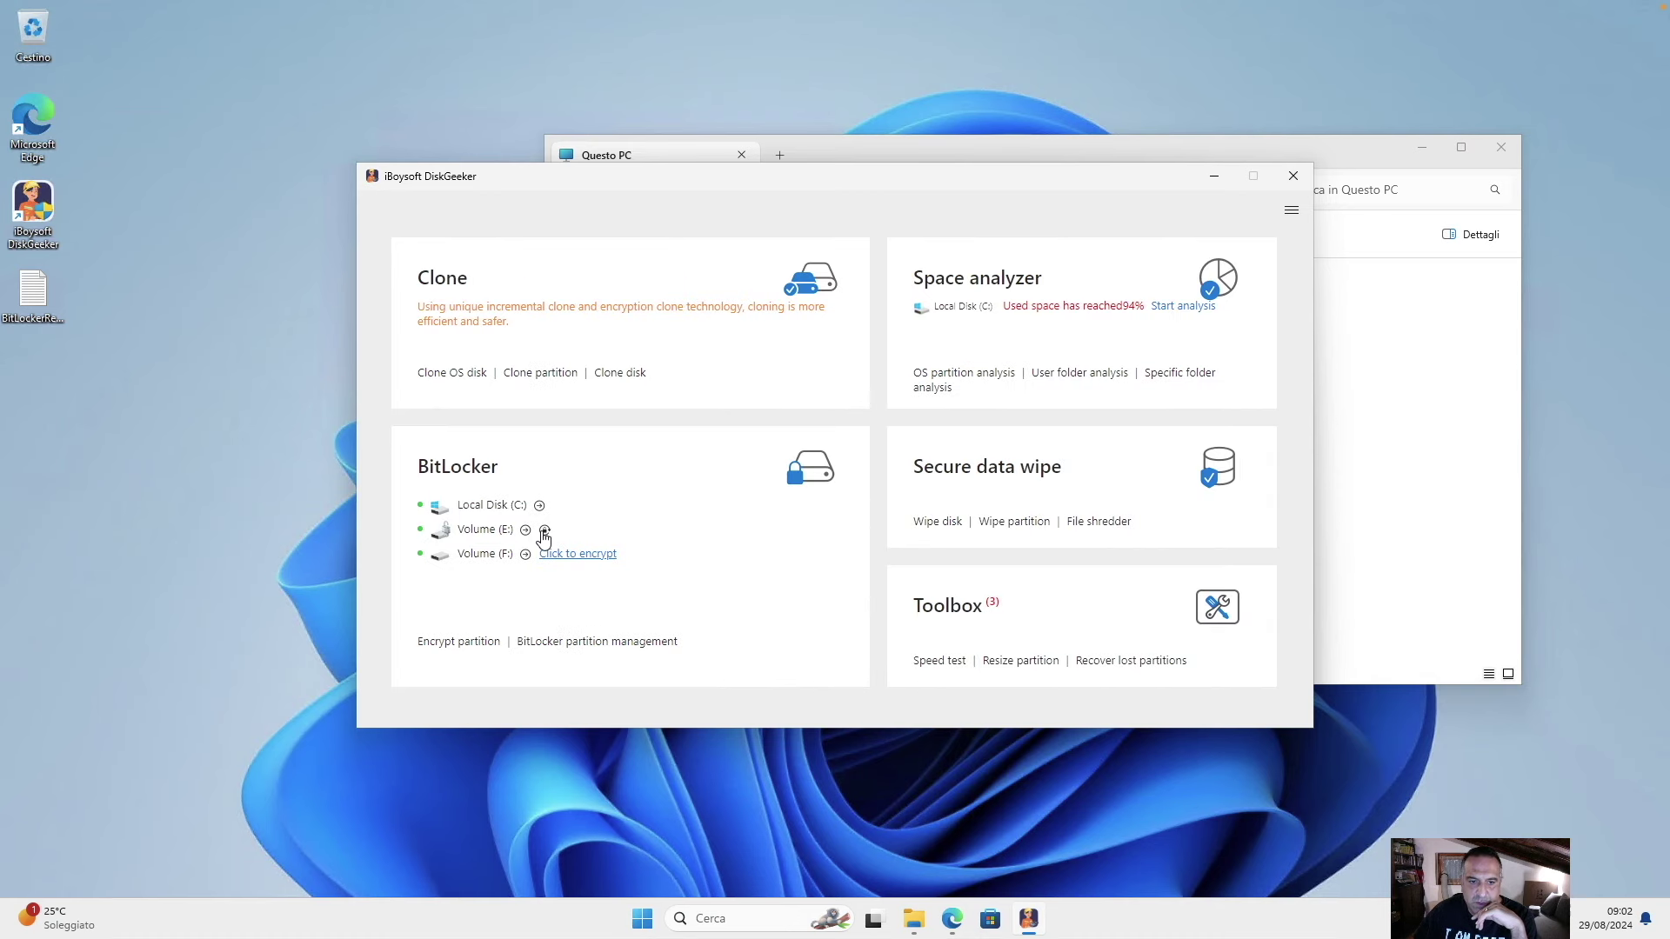
{"action": "left_click", "coordinate": [1358, 419]}
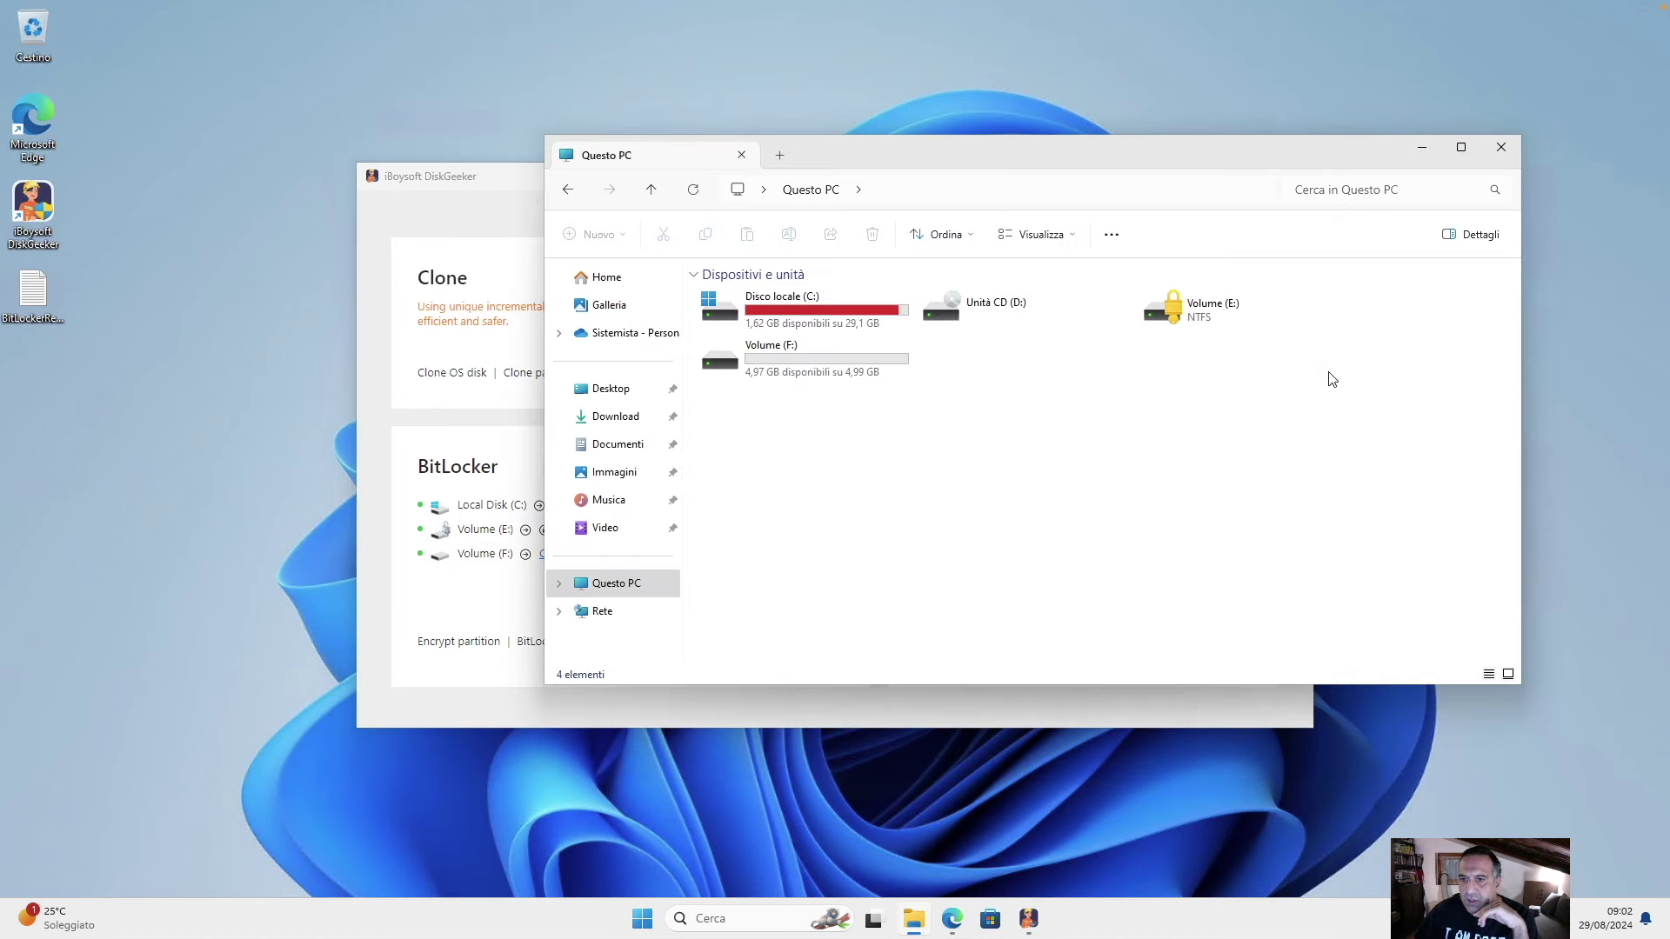
Unlock Volume (E:) with its BitLocker password and open it to verify its contents.
{"action": "double_click", "coordinate": [1205, 307]}
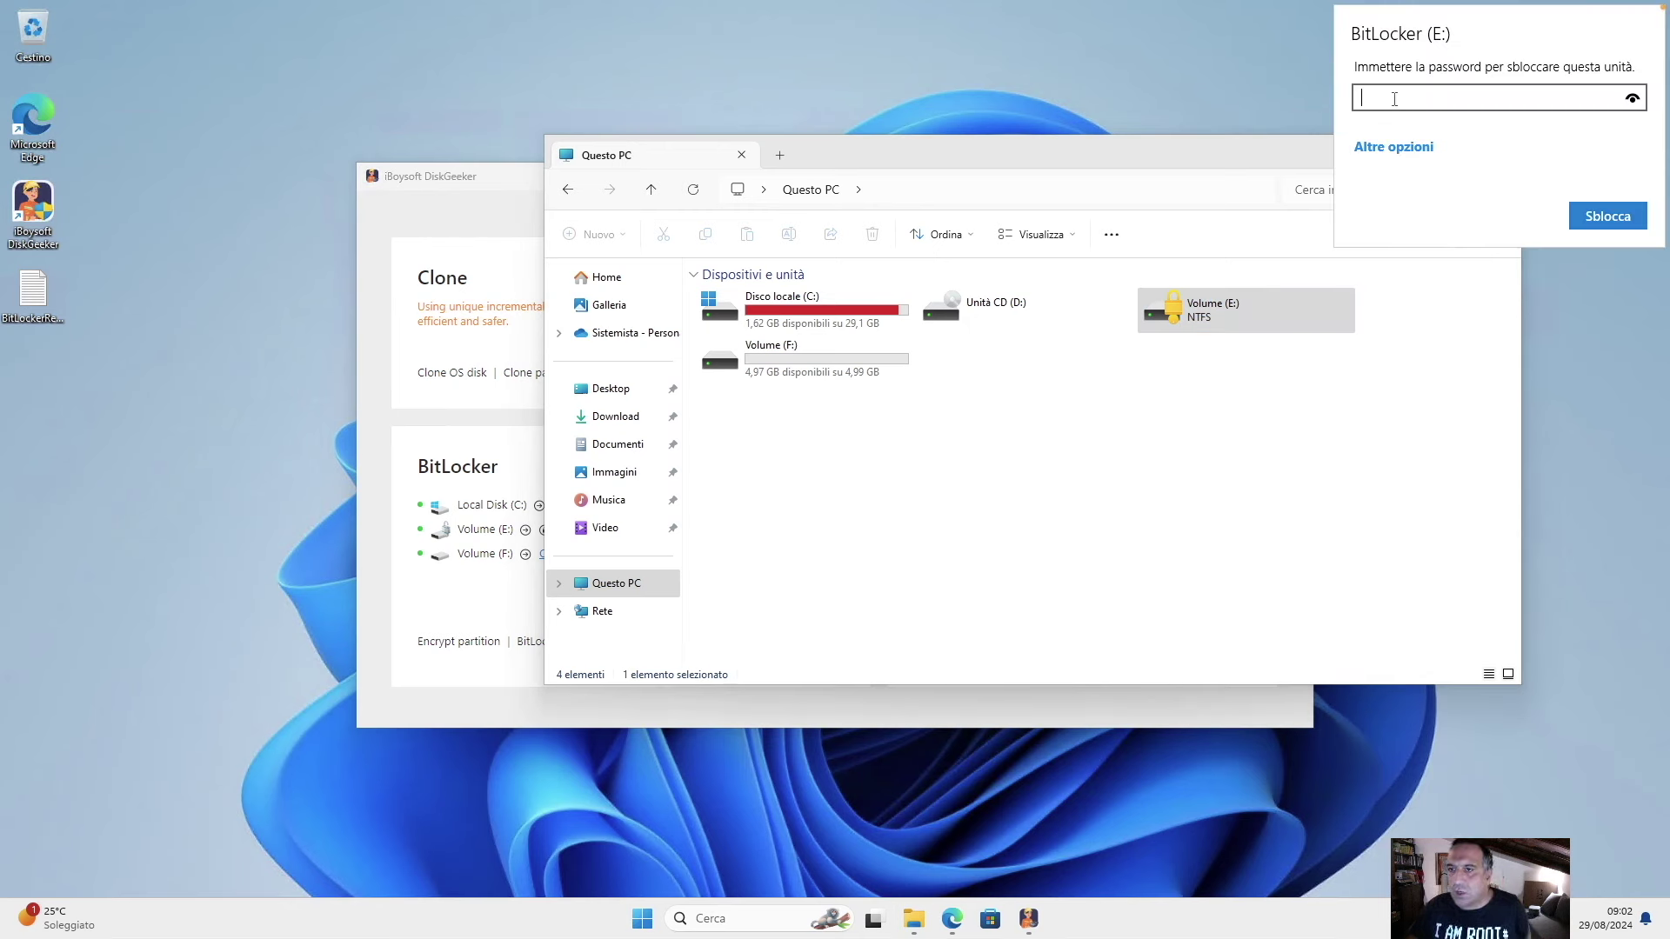
{"action": "left_click", "coordinate": [1391, 147]}
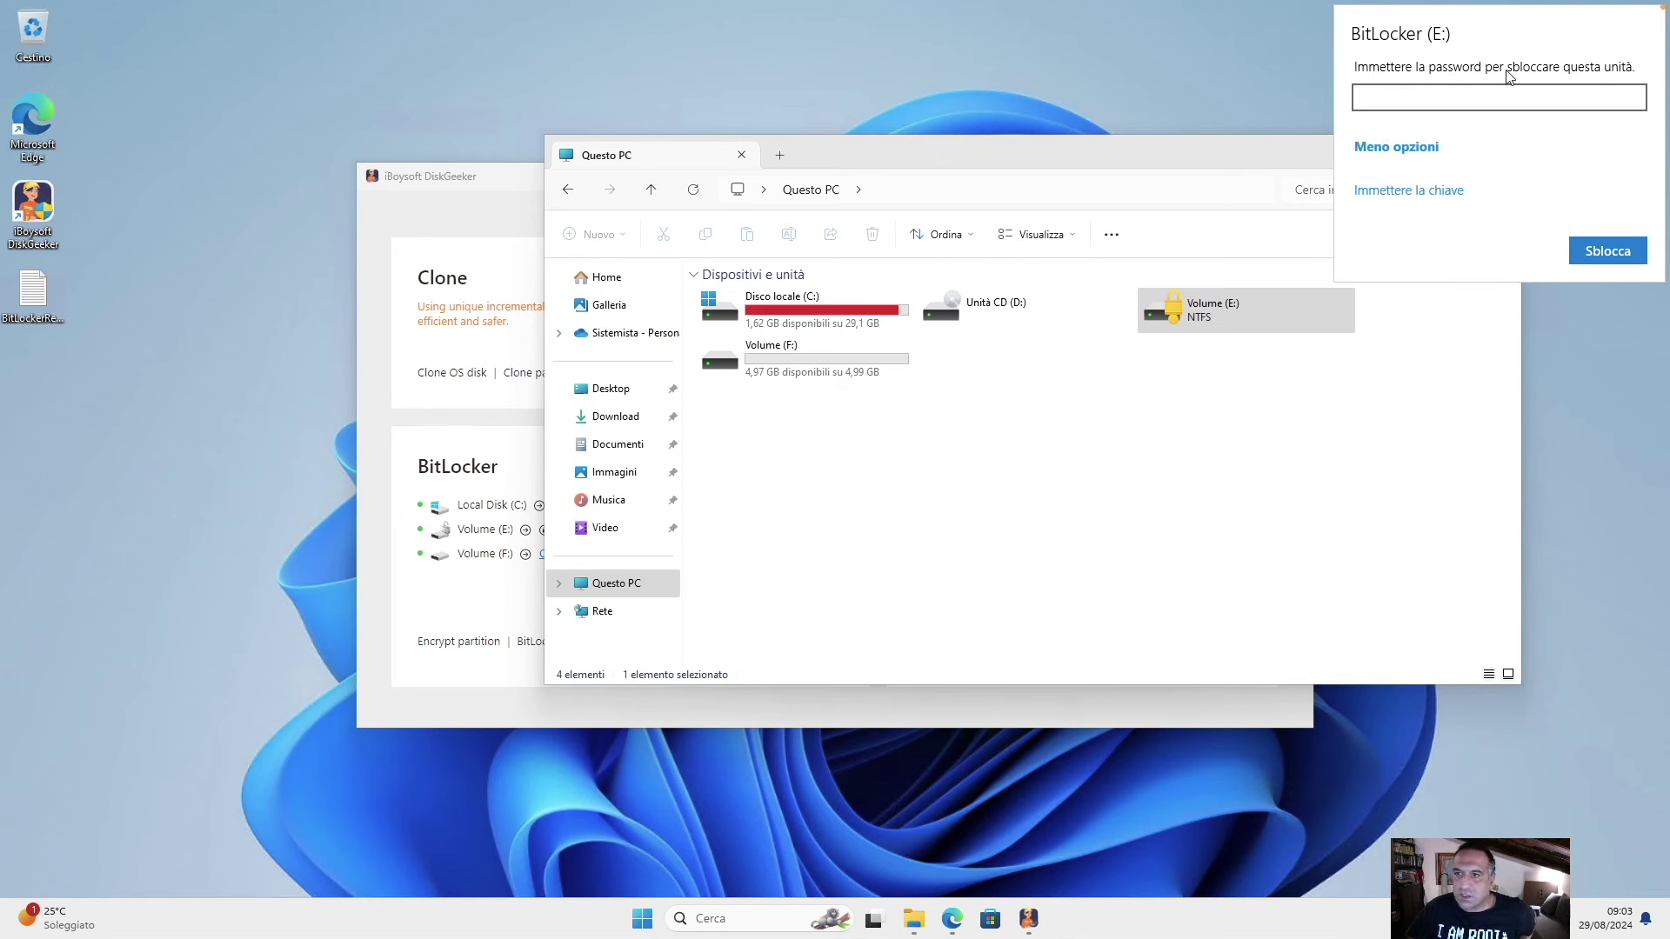
{"action": "key", "text": "ctrl+v"}
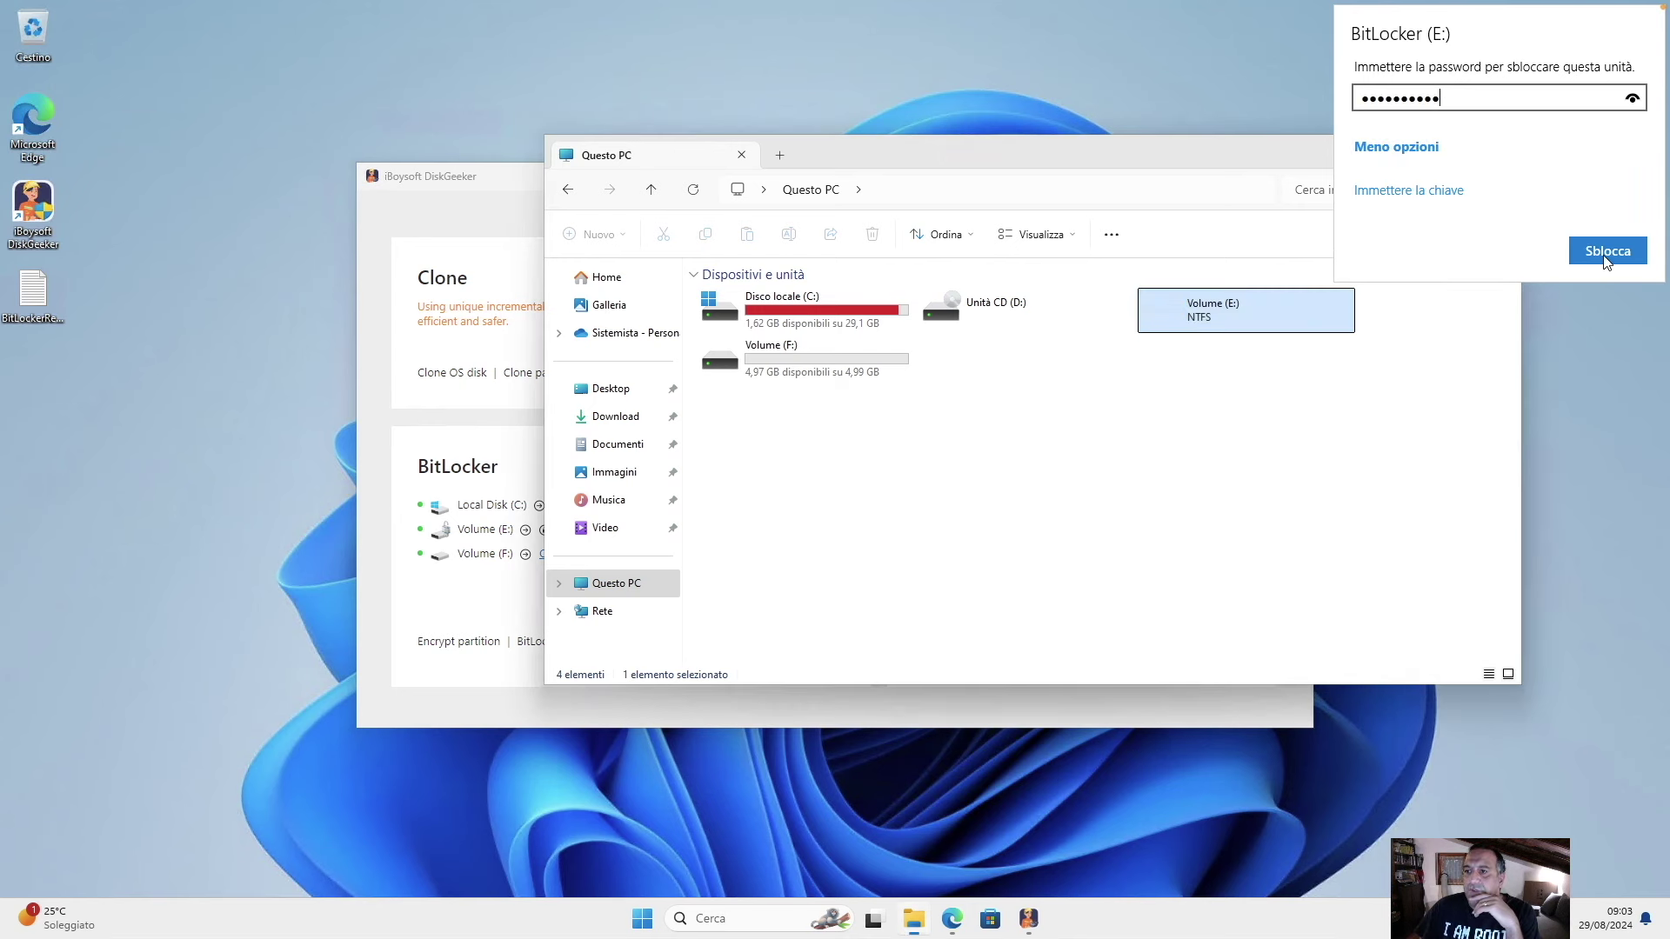
{"action": "left_click", "coordinate": [1607, 250]}
{"action": "double_click", "coordinate": [1214, 299]}
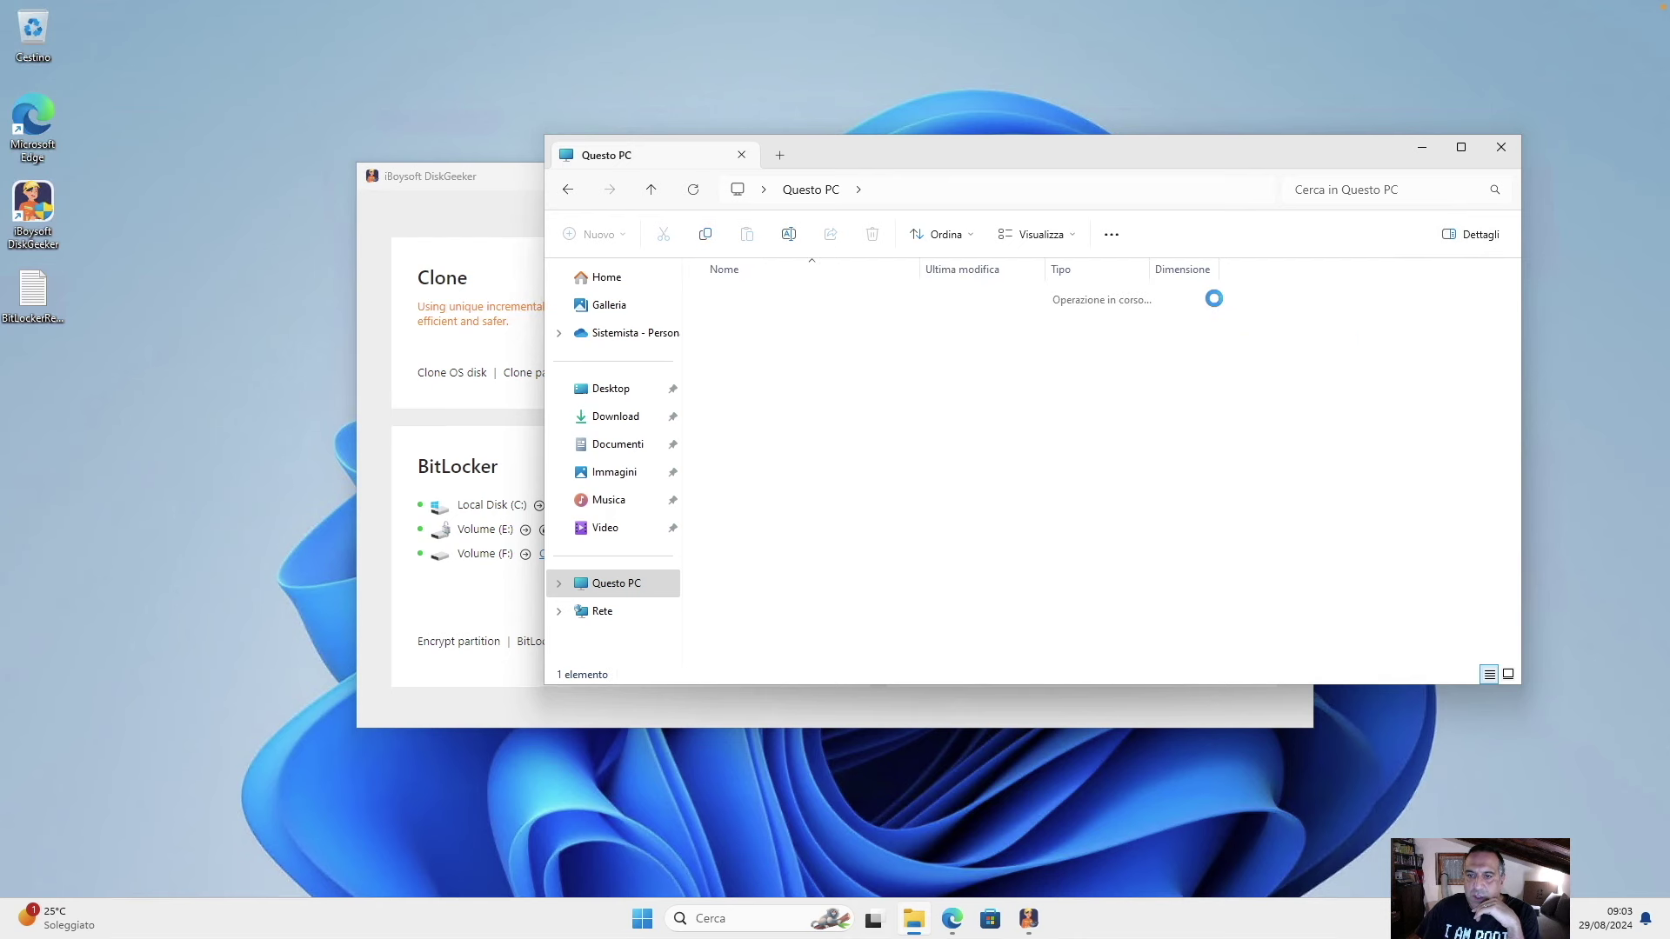
{"action": "left_click", "coordinate": [736, 193]}
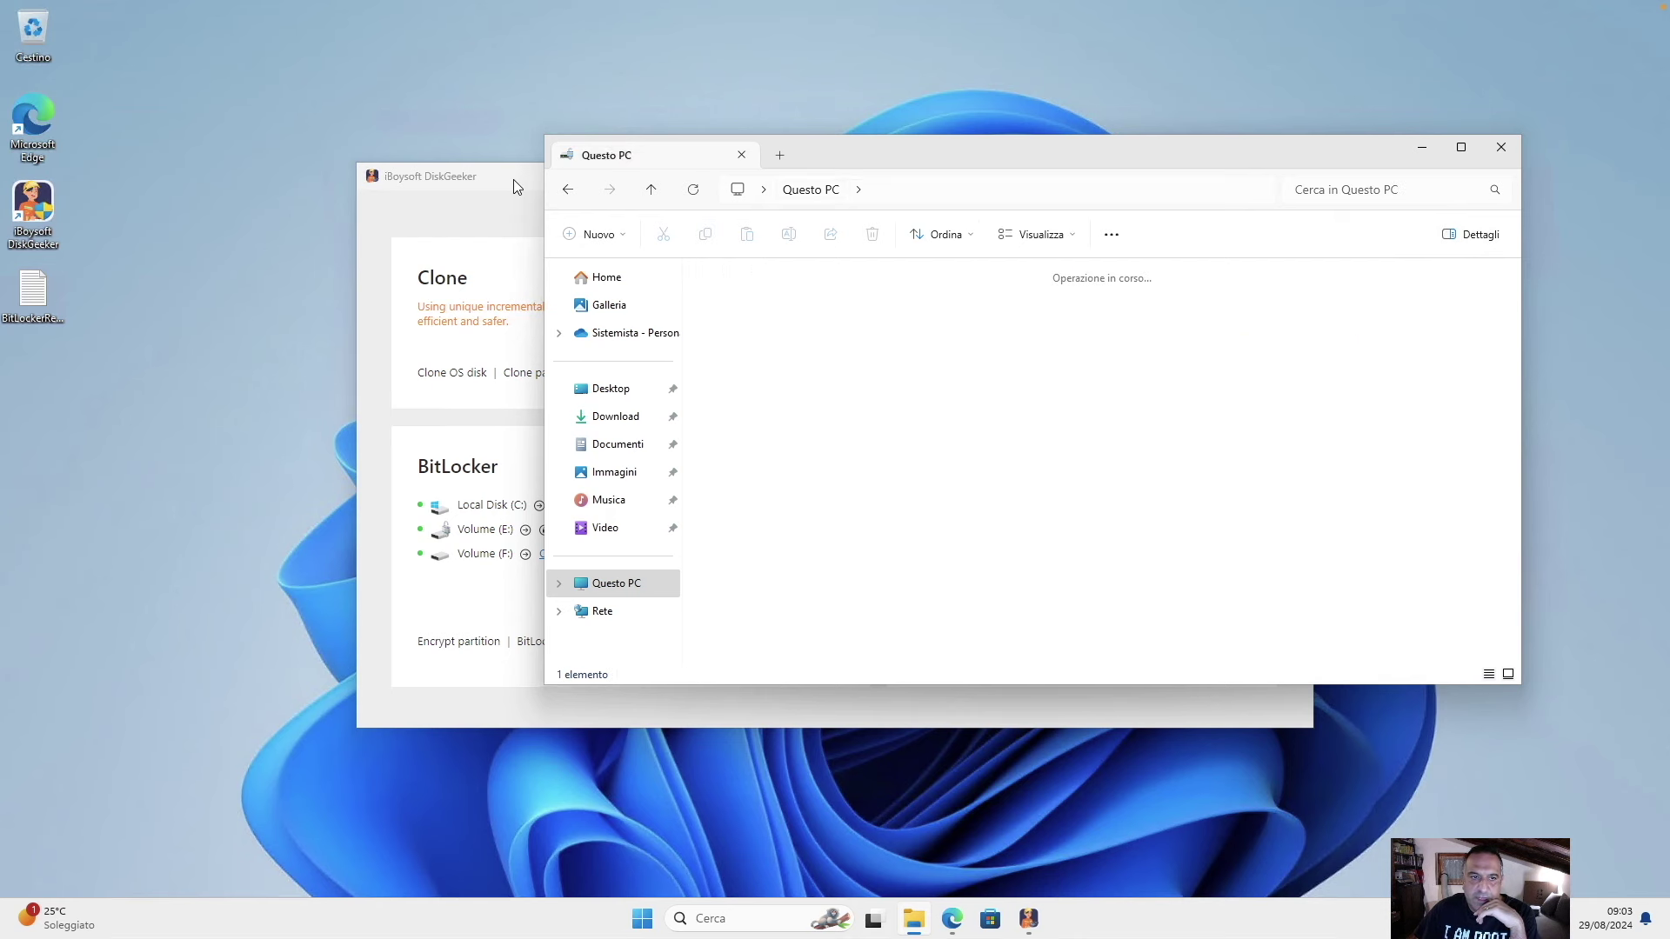
{"action": "left_click", "coordinate": [515, 180]}
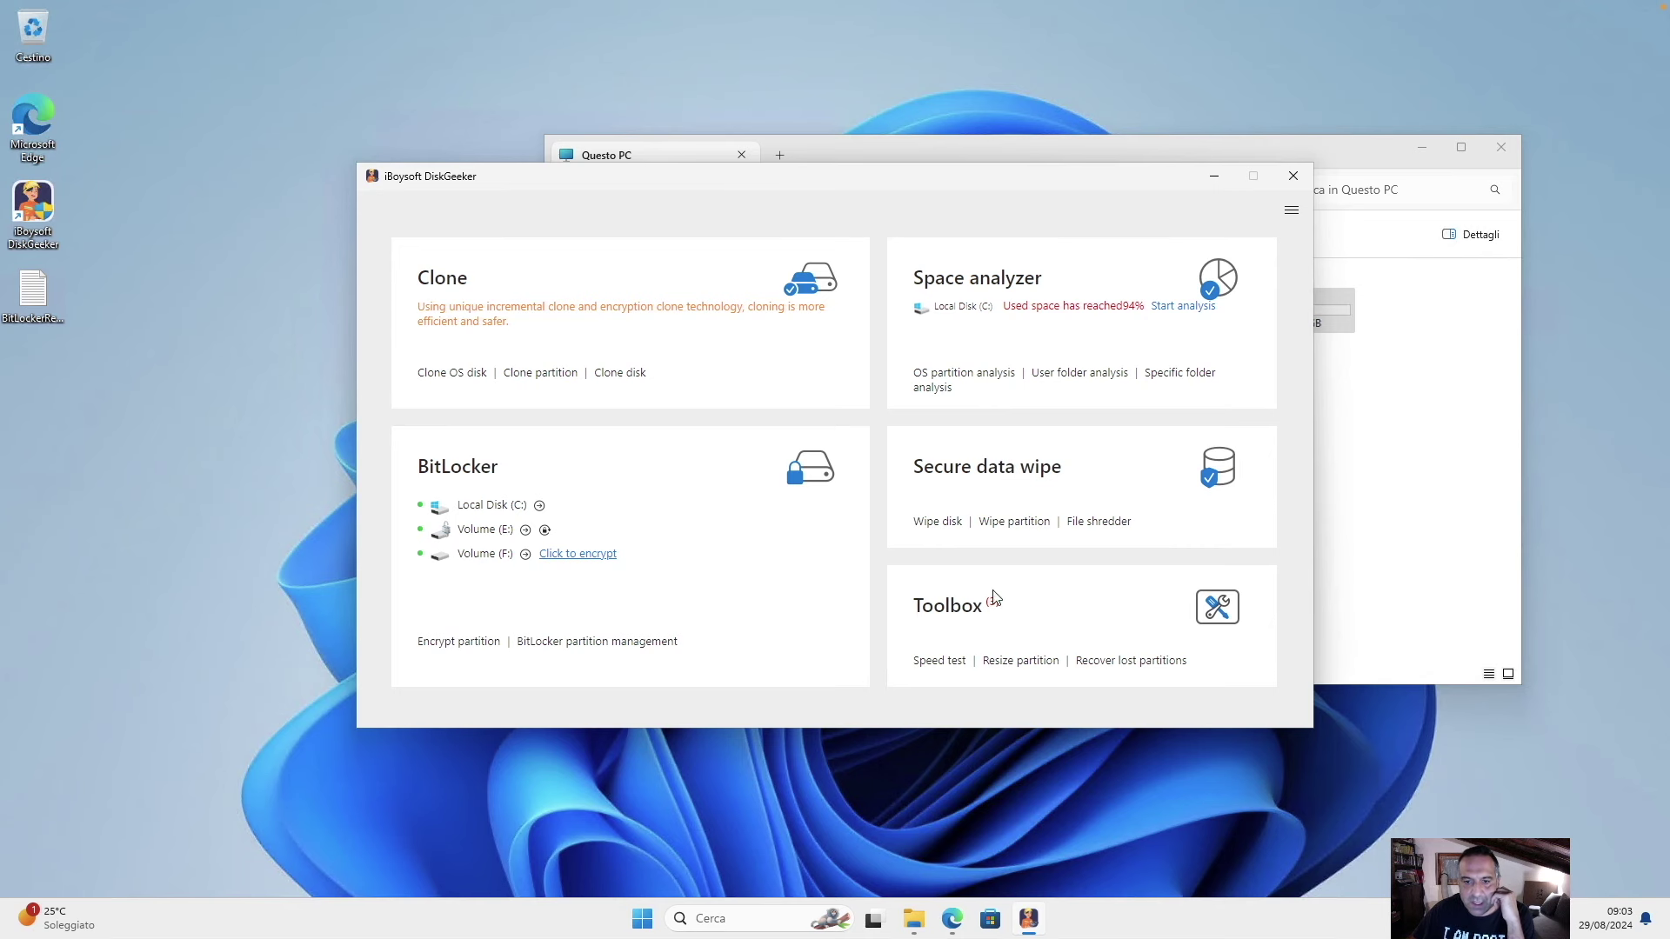
Open the Toolbox page and then its Resize partition tool.
{"action": "left_click", "coordinate": [960, 617]}
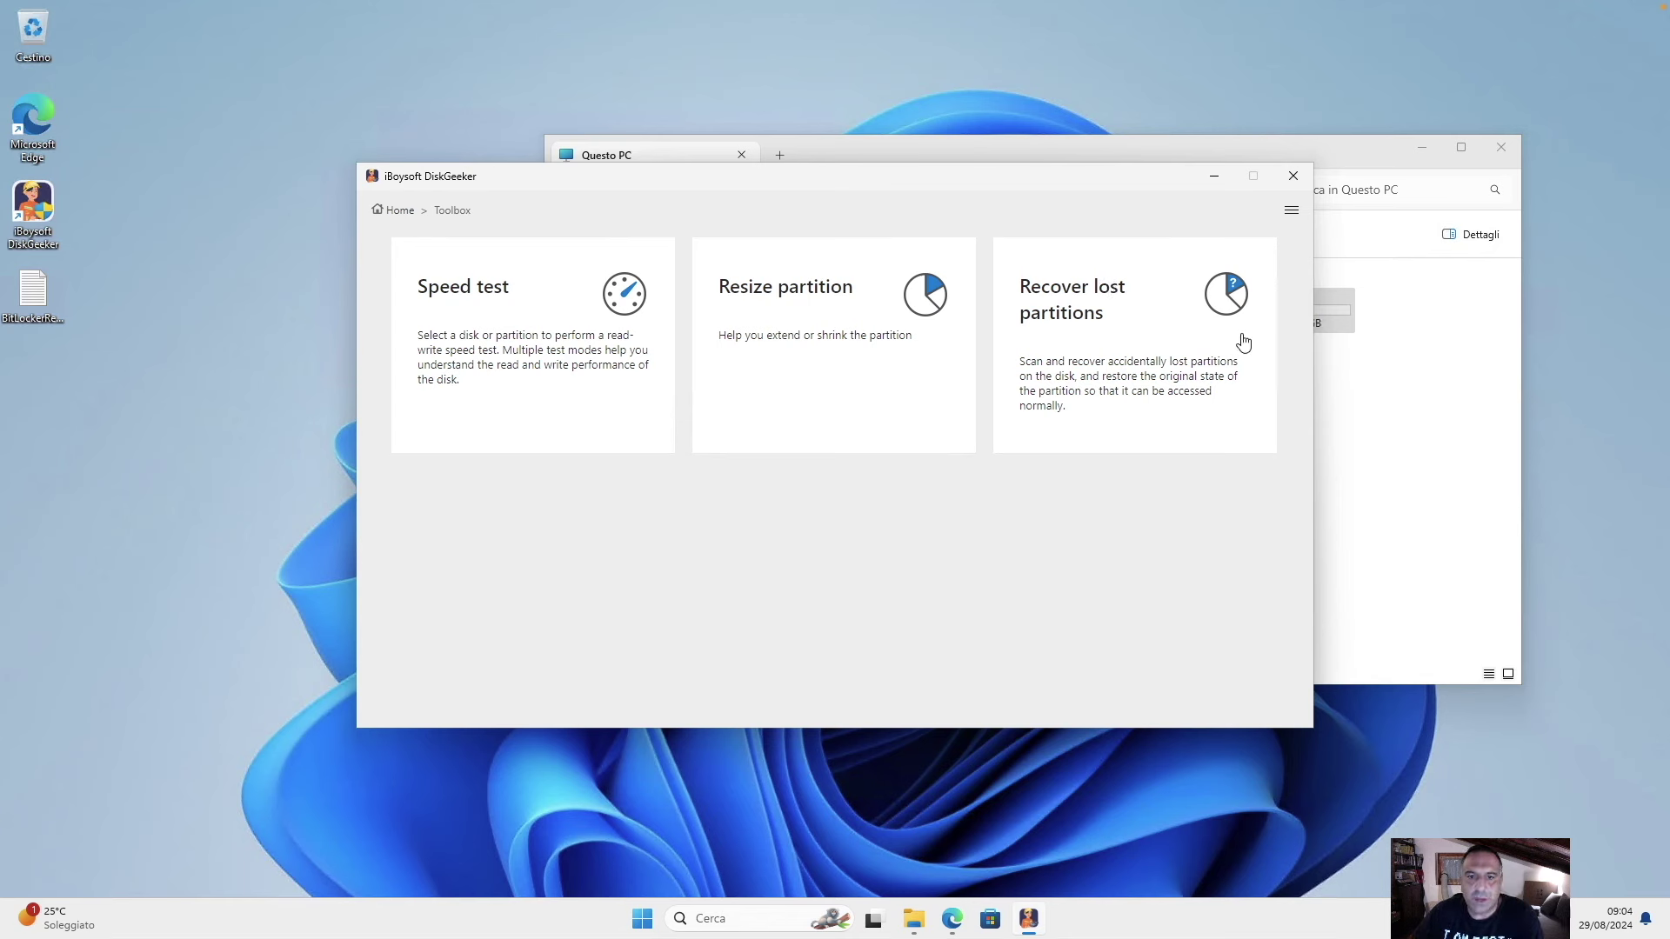
{"action": "left_click", "coordinate": [835, 320]}
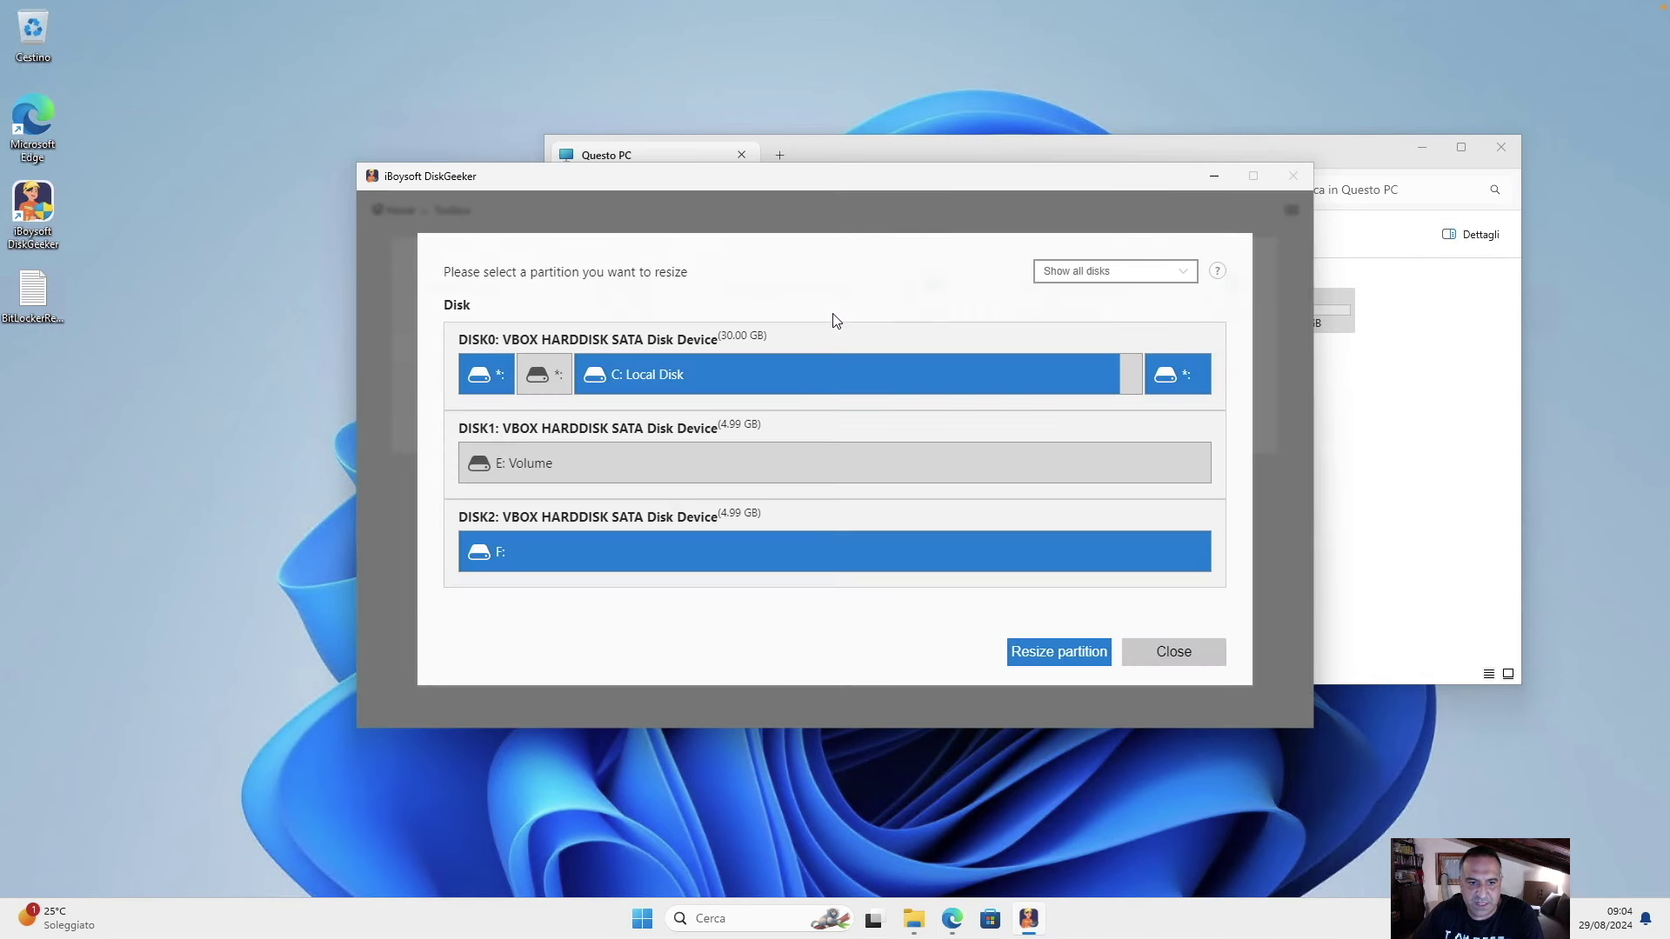
Select the 29.12 GB C: partition, comparing its free space in File Explorer.
{"action": "left_click", "coordinate": [1384, 551]}
{"action": "left_click", "coordinate": [801, 313]}
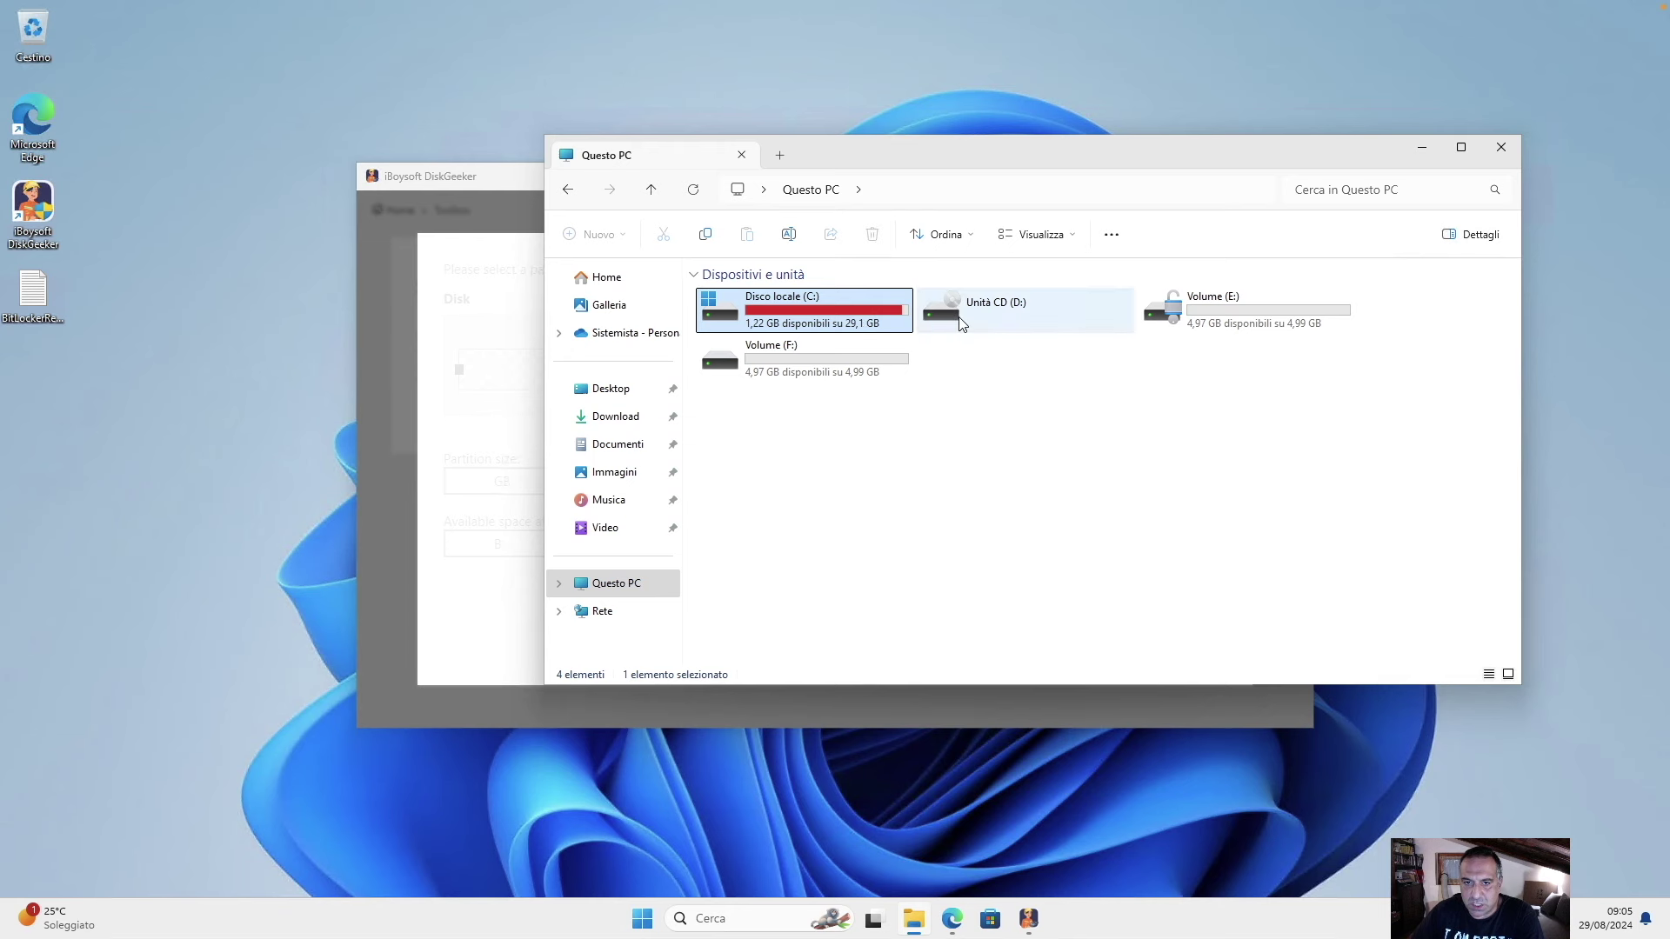
{"action": "mouse_move", "coordinate": [901, 322]}
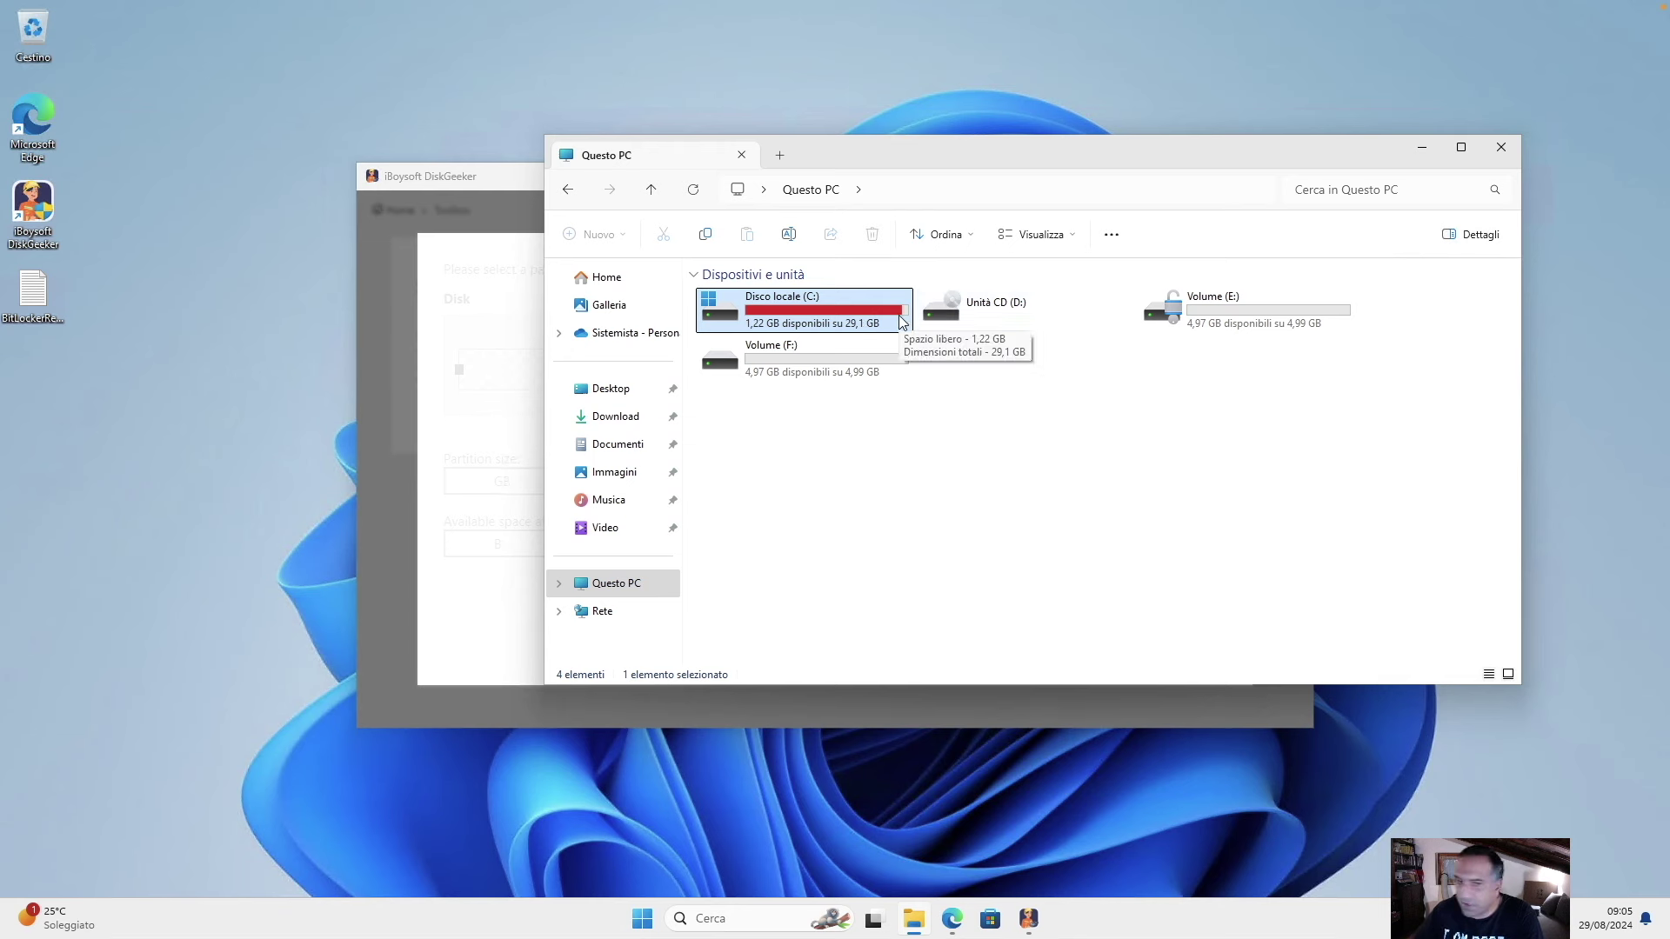
{"action": "left_click", "coordinate": [466, 265]}
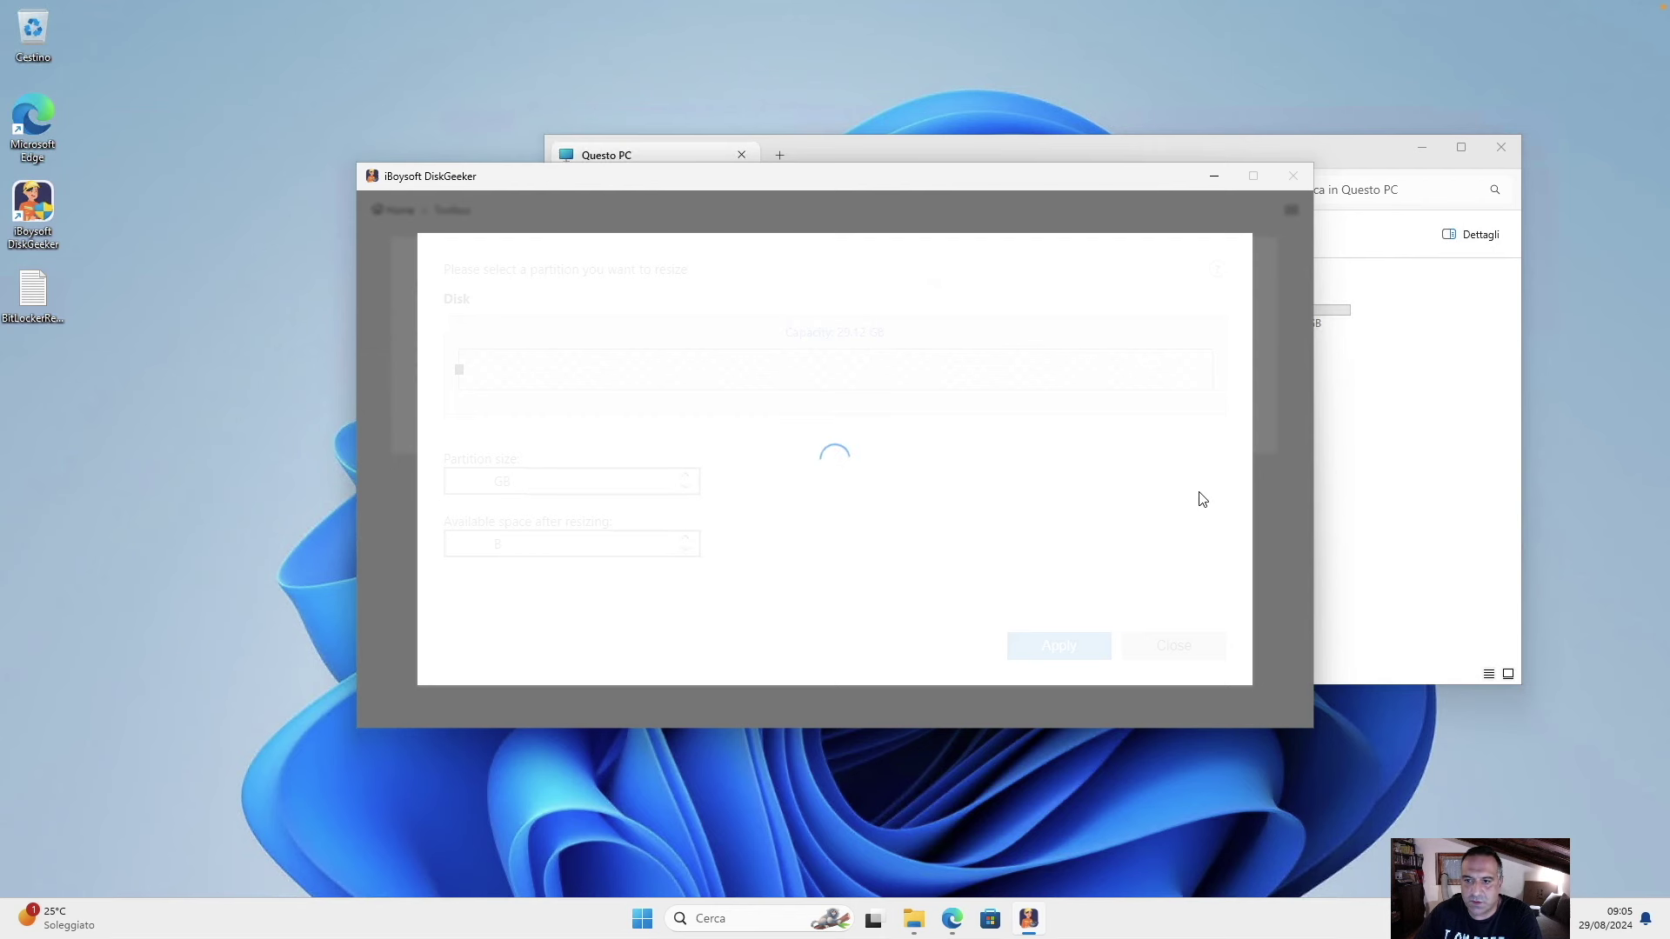
{"action": "left_click", "coordinate": [1331, 398]}
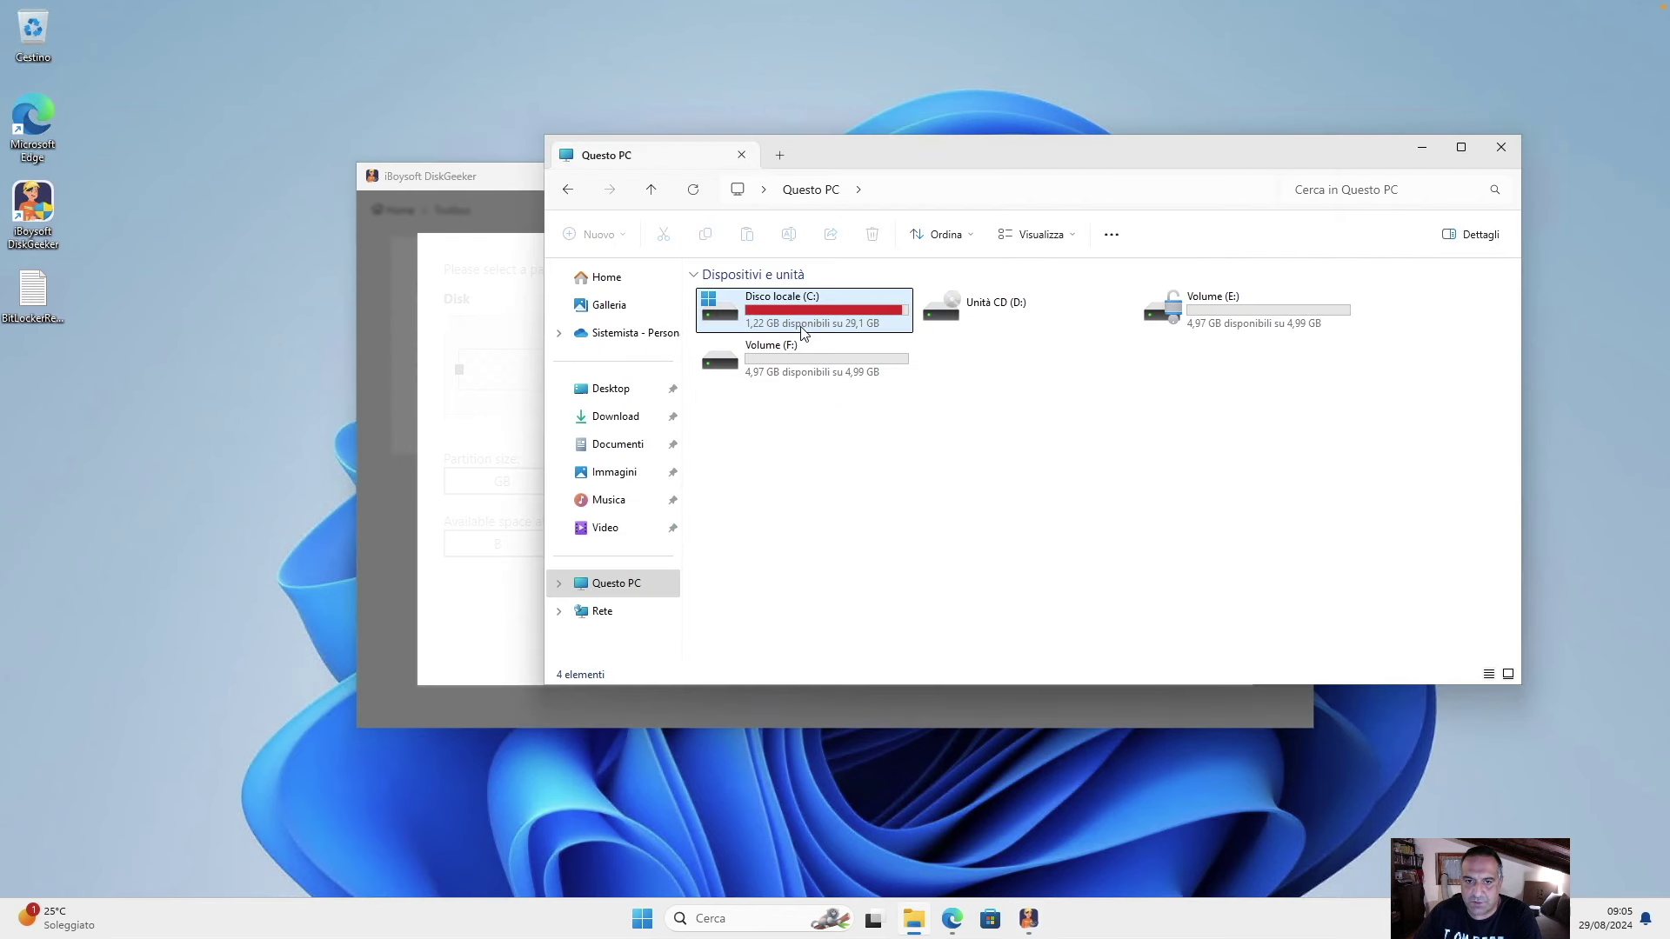
{"action": "left_click", "coordinate": [503, 275]}
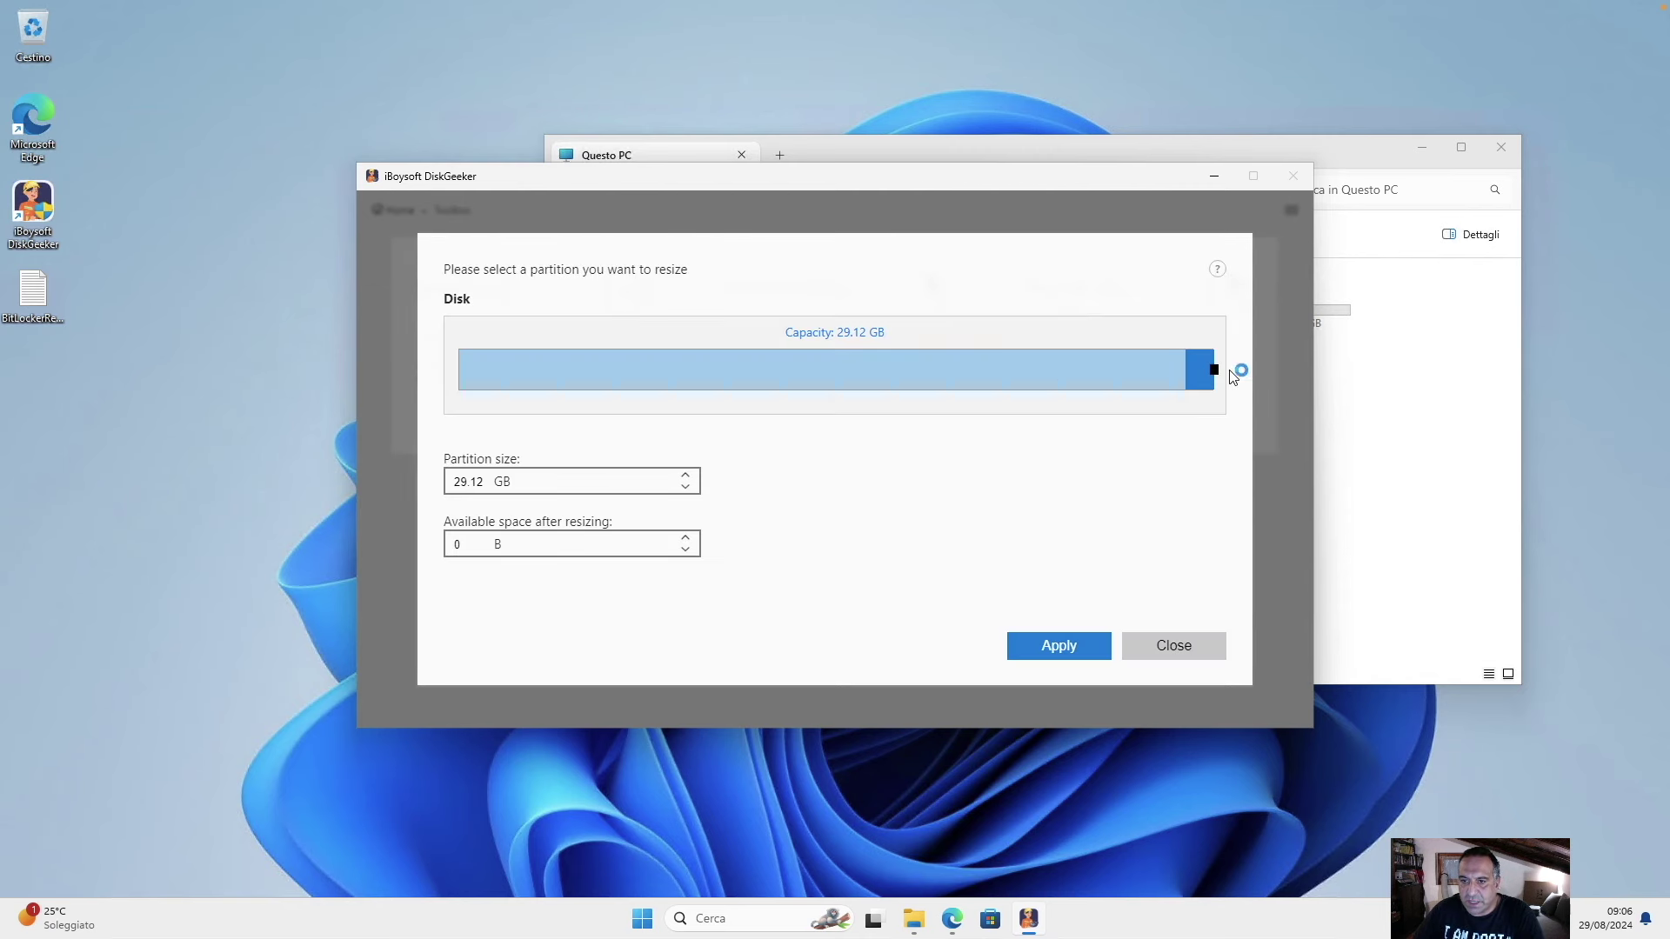
Drag C: down to about 28.05 GB, then close the tool unapplied and return home.
{"action": "left_click_drag", "start_coordinate": [1214, 369], "coordinate": [1301, 369]}
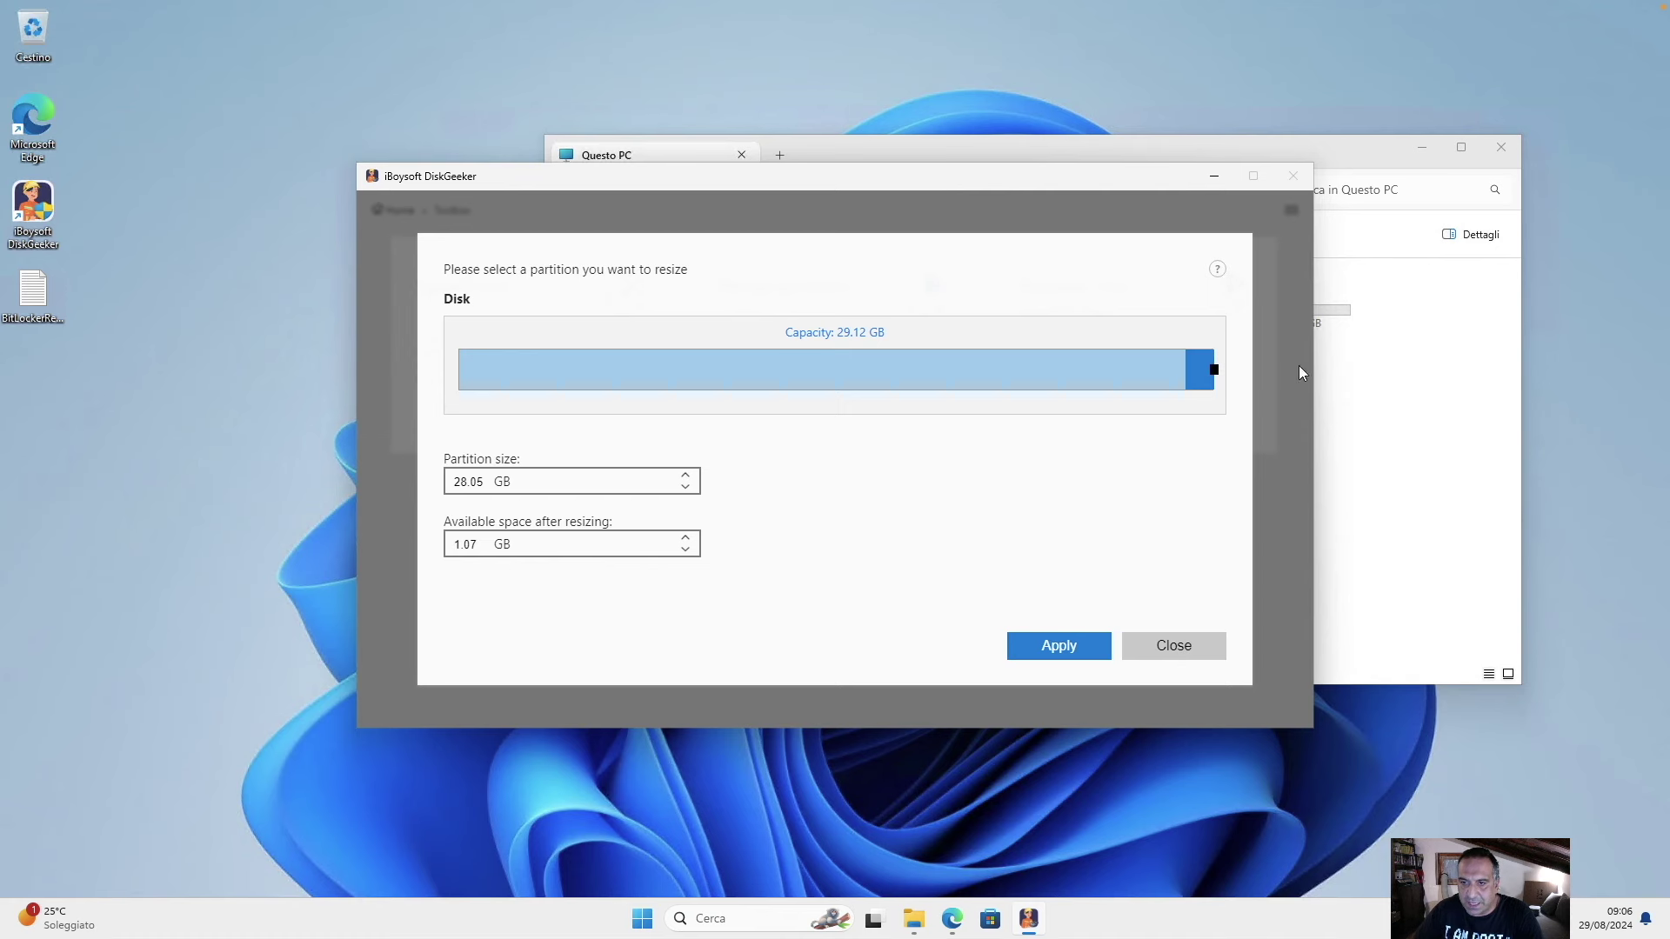
{"action": "left_click", "coordinate": [1360, 377]}
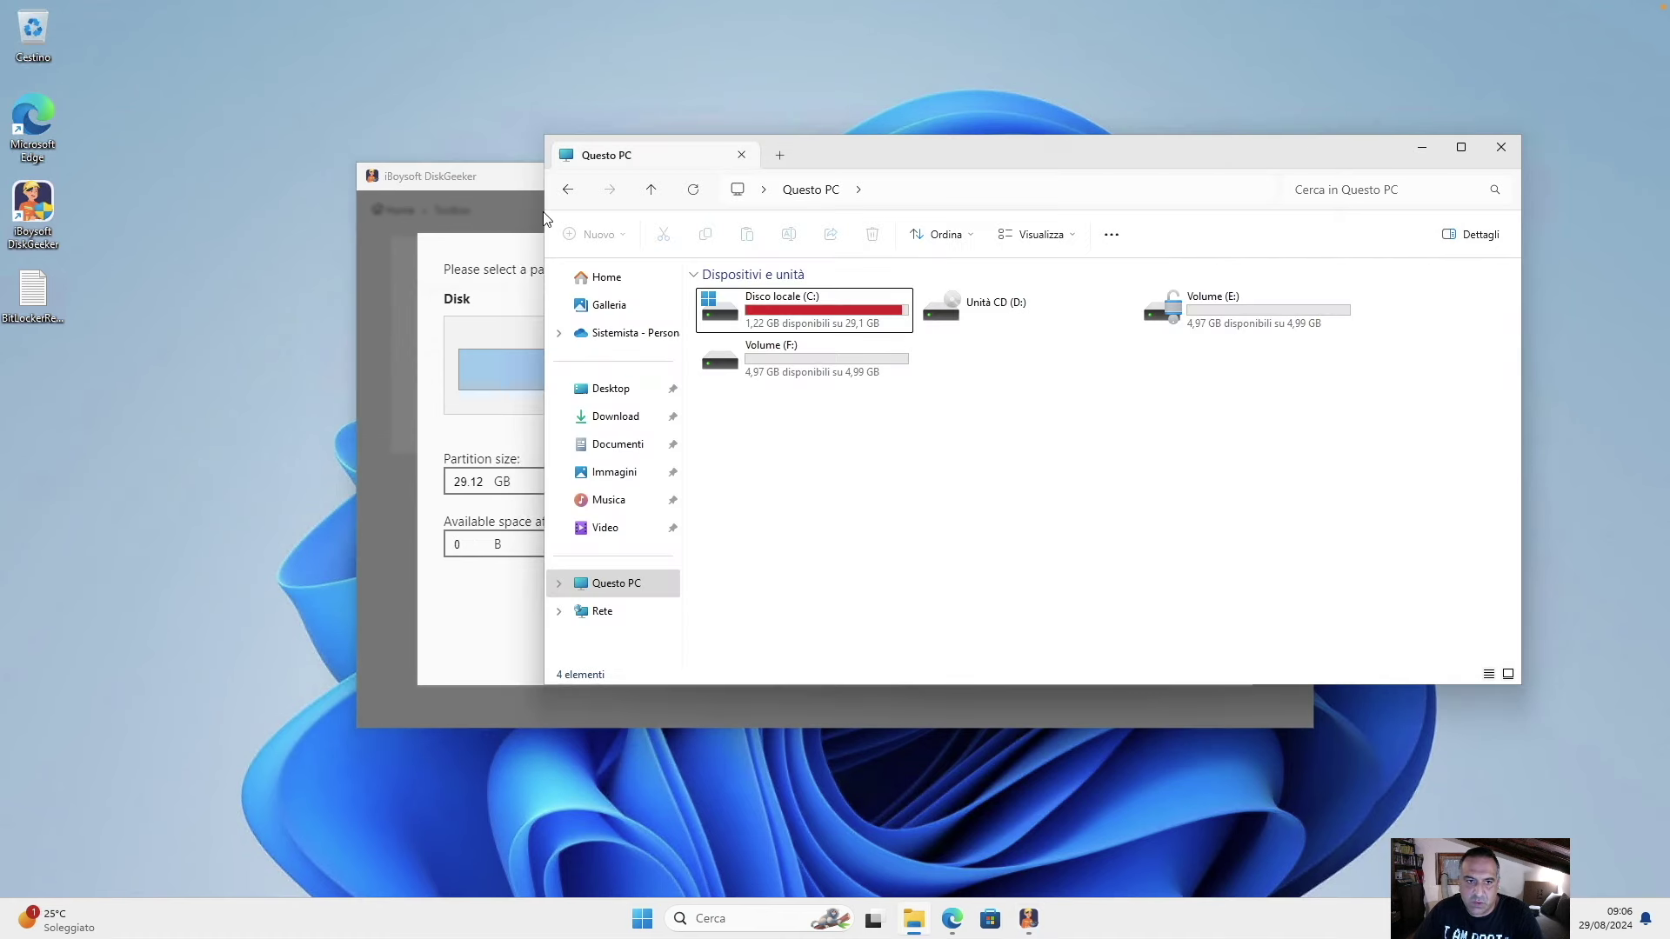
{"action": "left_click", "coordinate": [505, 184]}
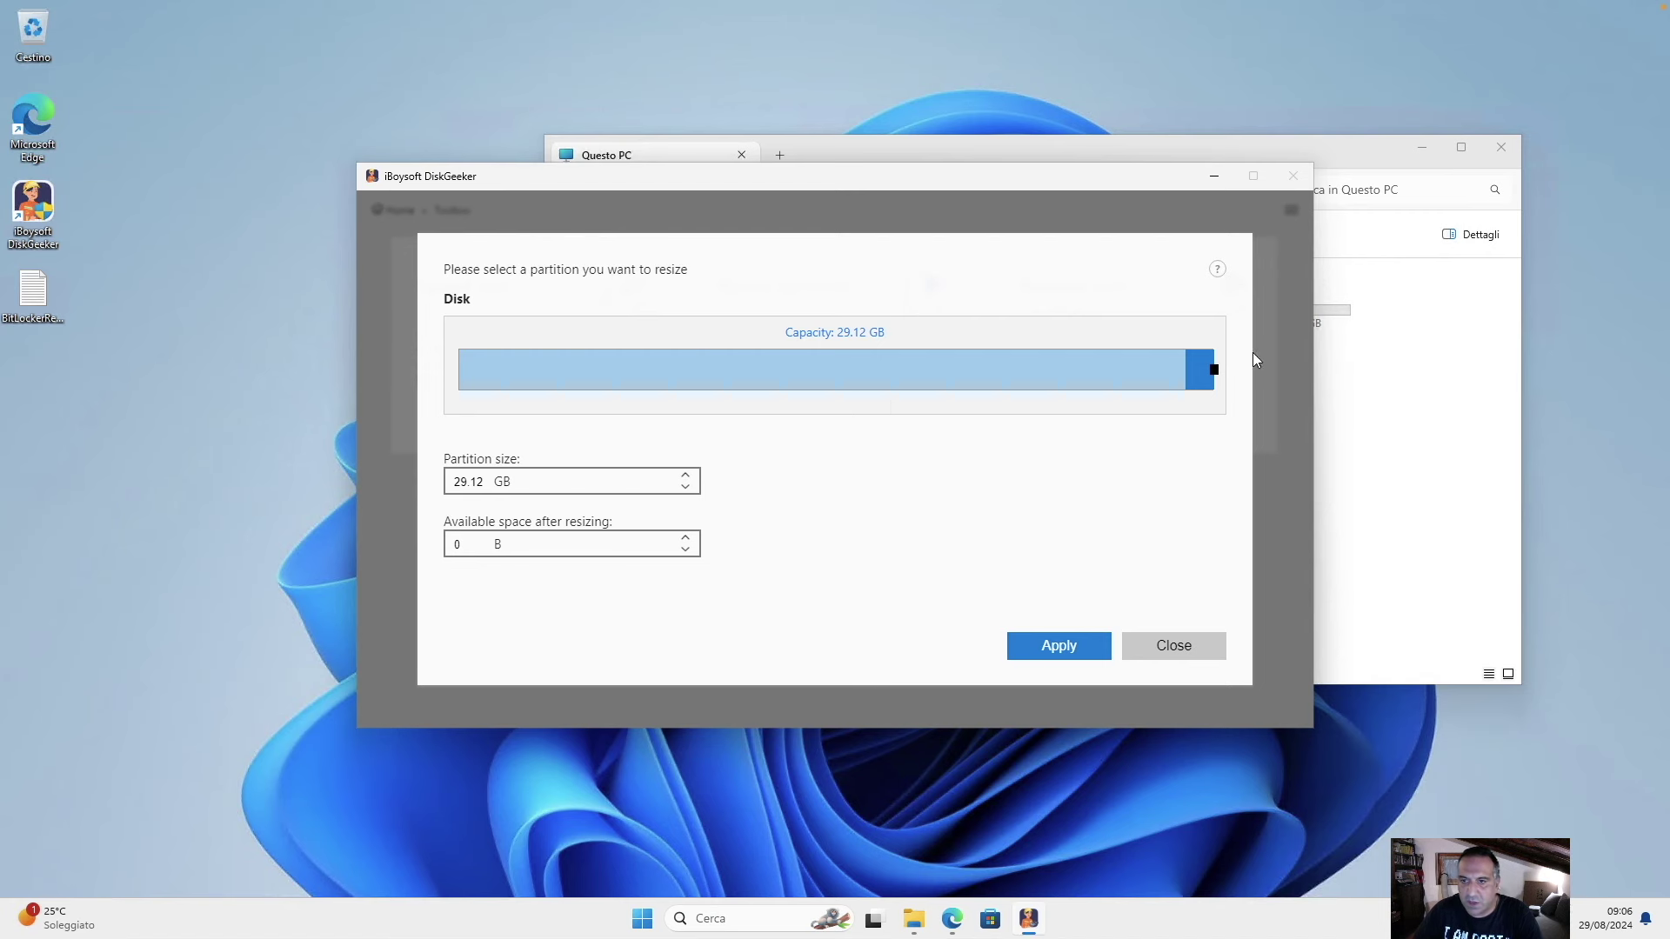
{"action": "left_click", "coordinate": [1433, 410]}
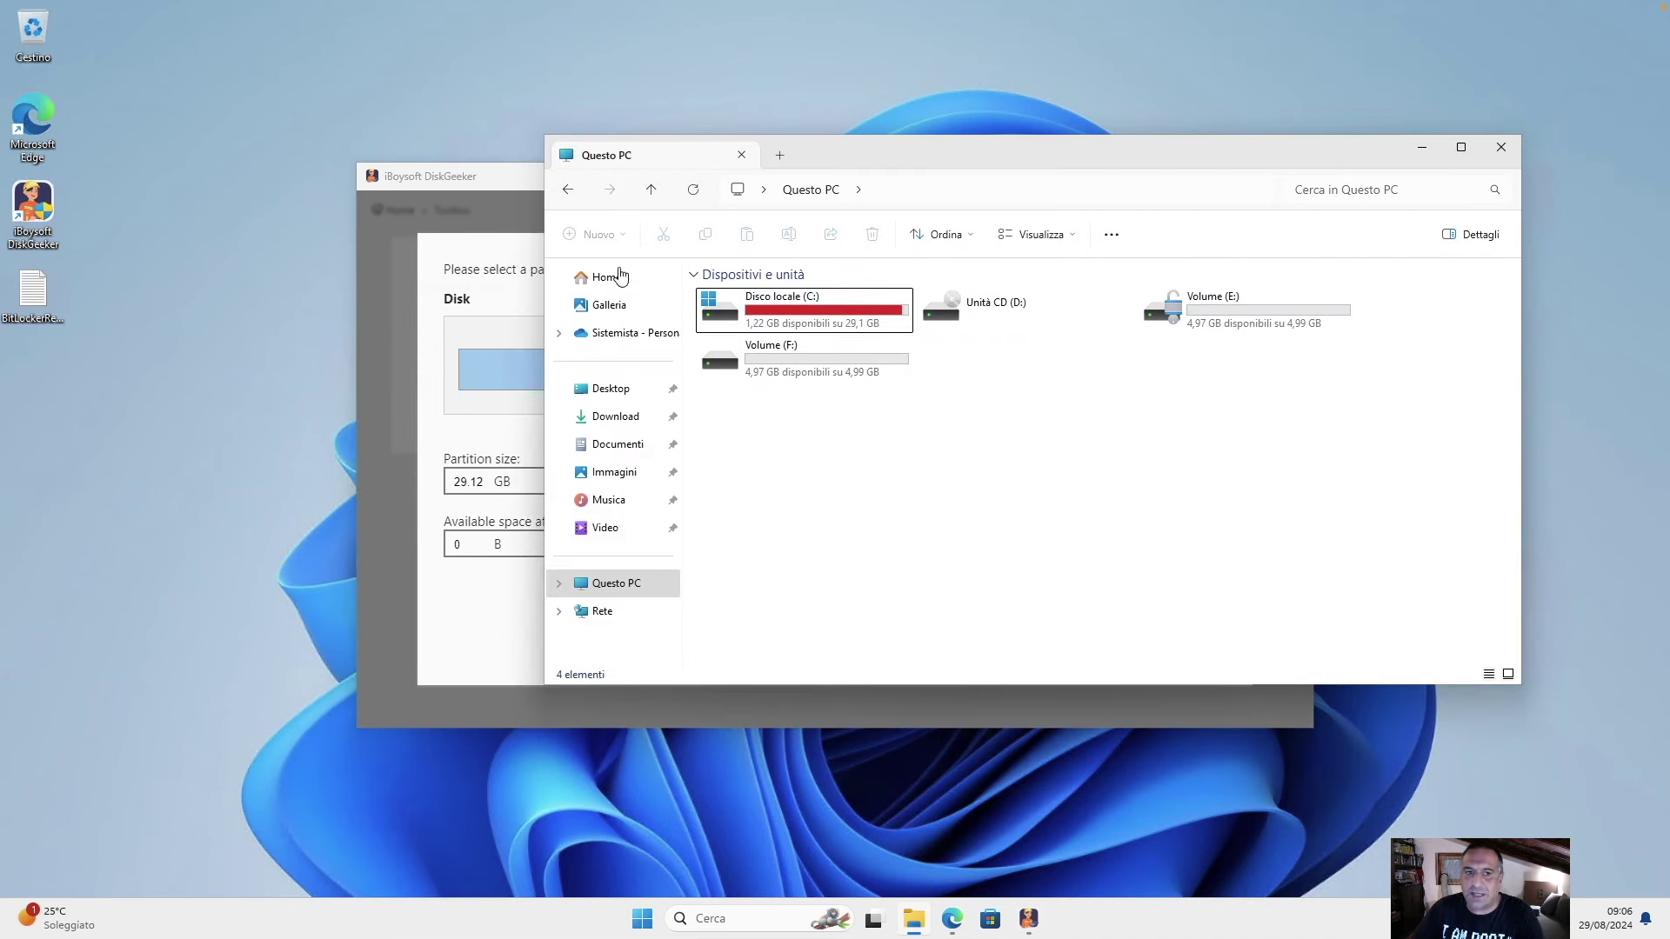
{"action": "left_click", "coordinate": [513, 265]}
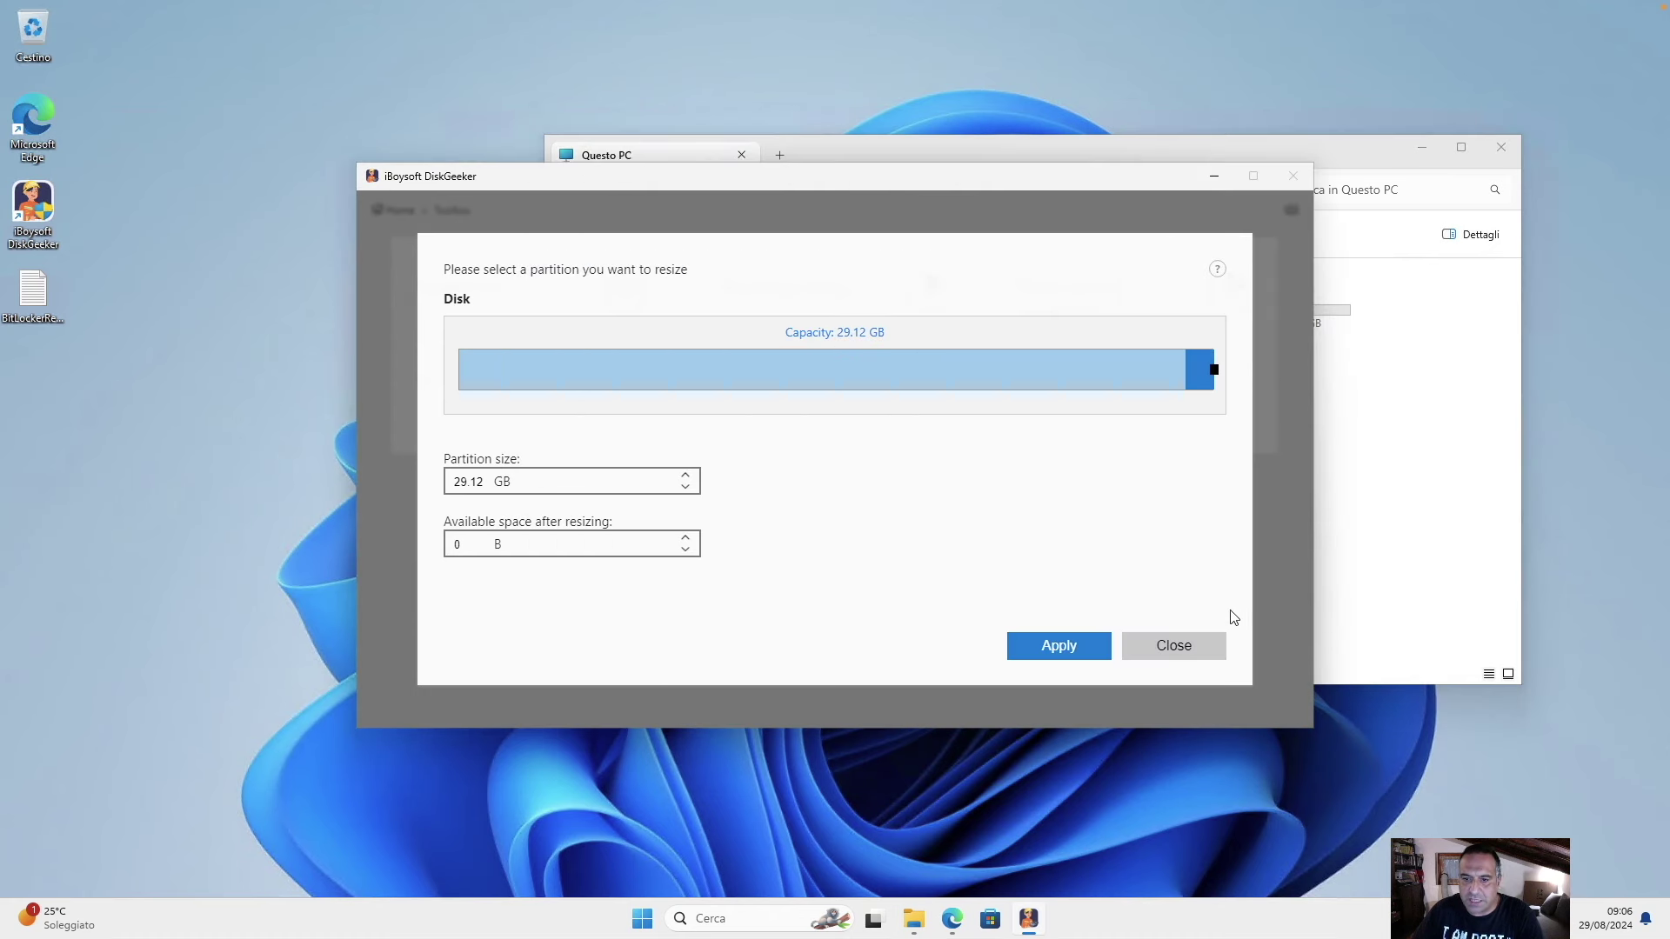
{"action": "left_click", "coordinate": [1197, 638]}
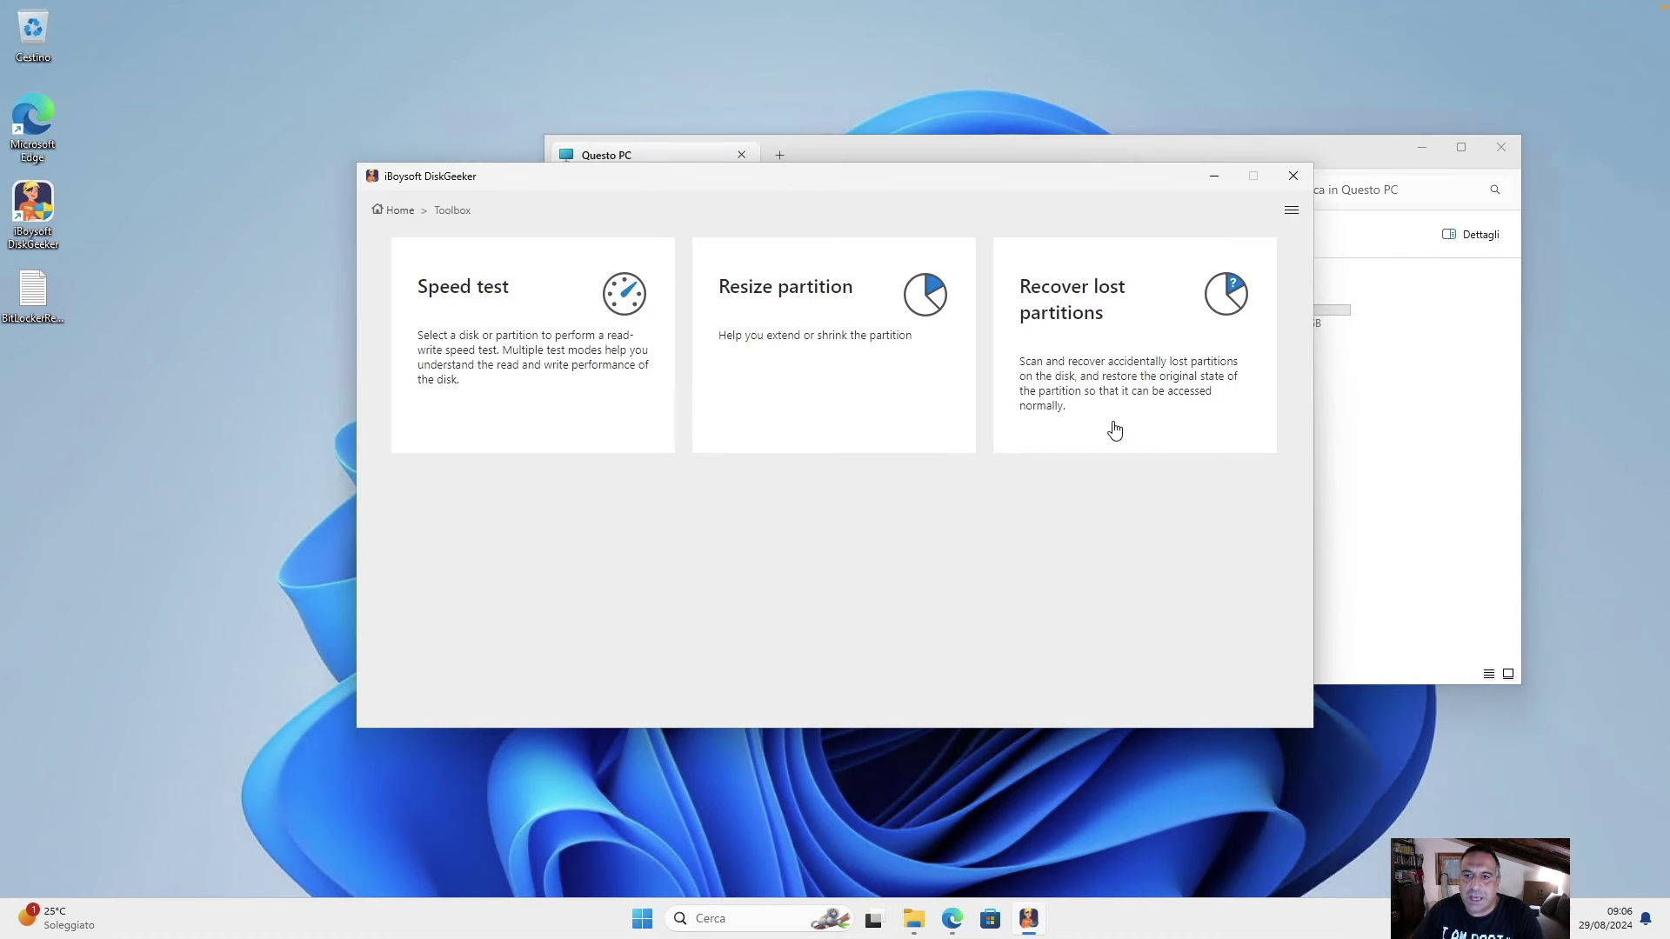
{"action": "left_click", "coordinate": [388, 213]}
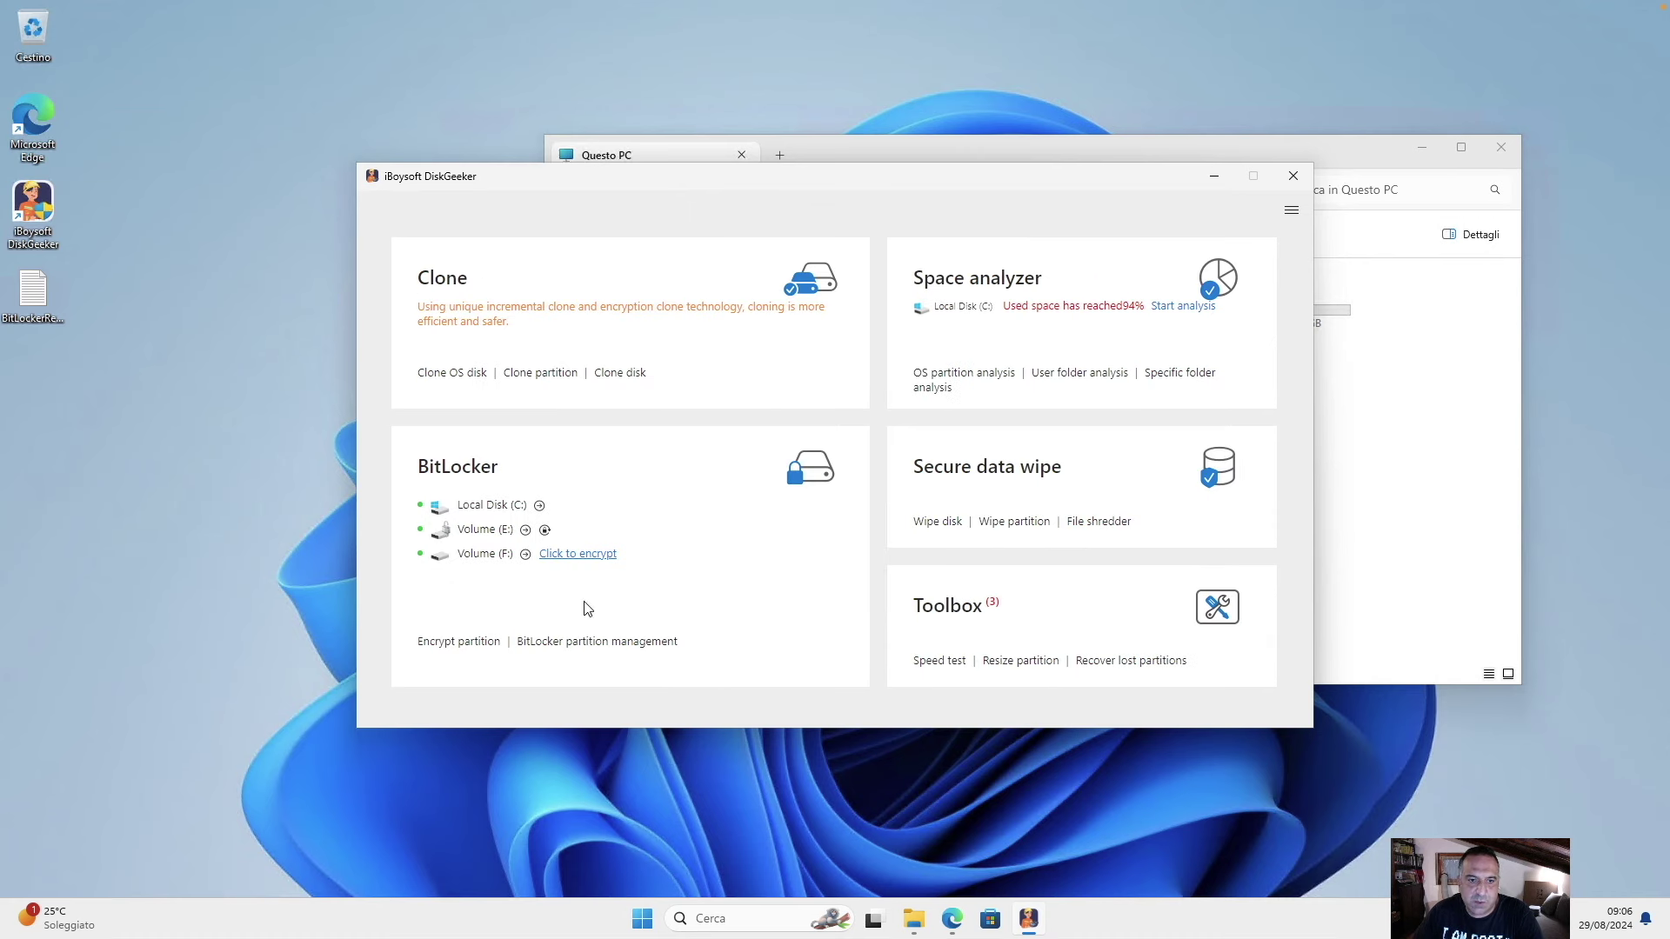